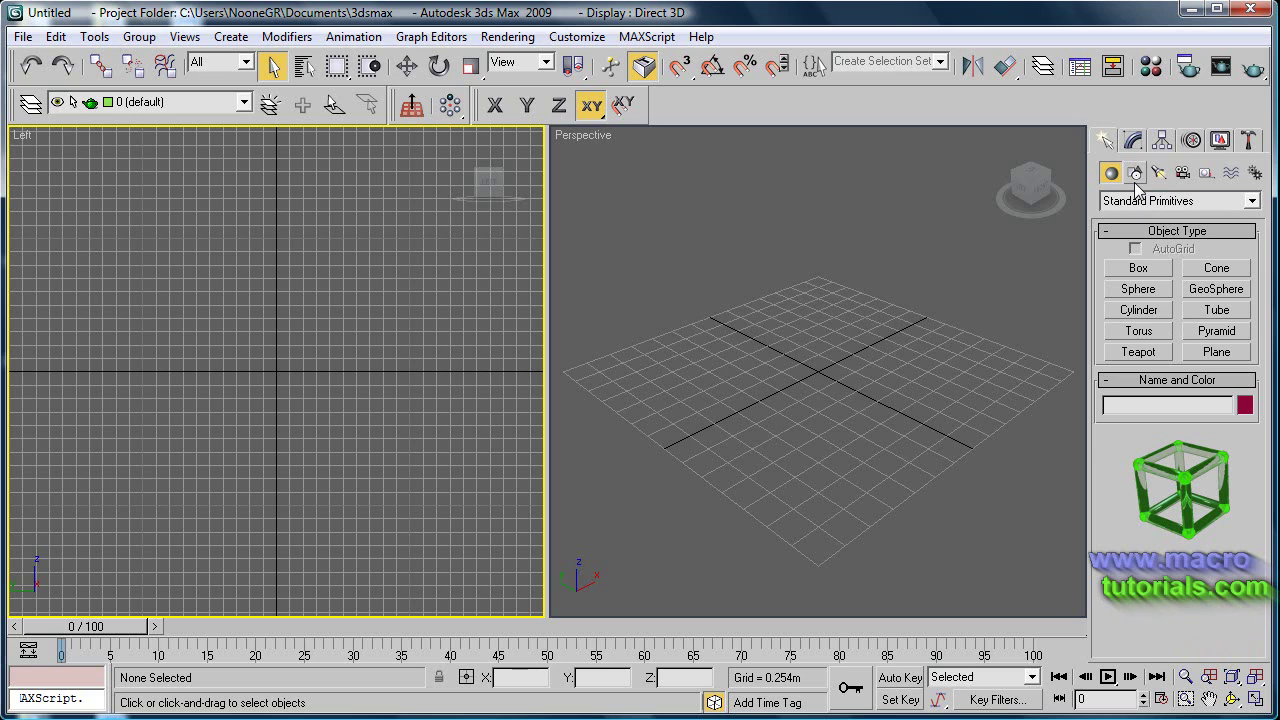
Draw an open eight-vertex Line profile in the Left viewport, starting and ending on the vertical axis
click(1135, 174)
click(1143, 285)
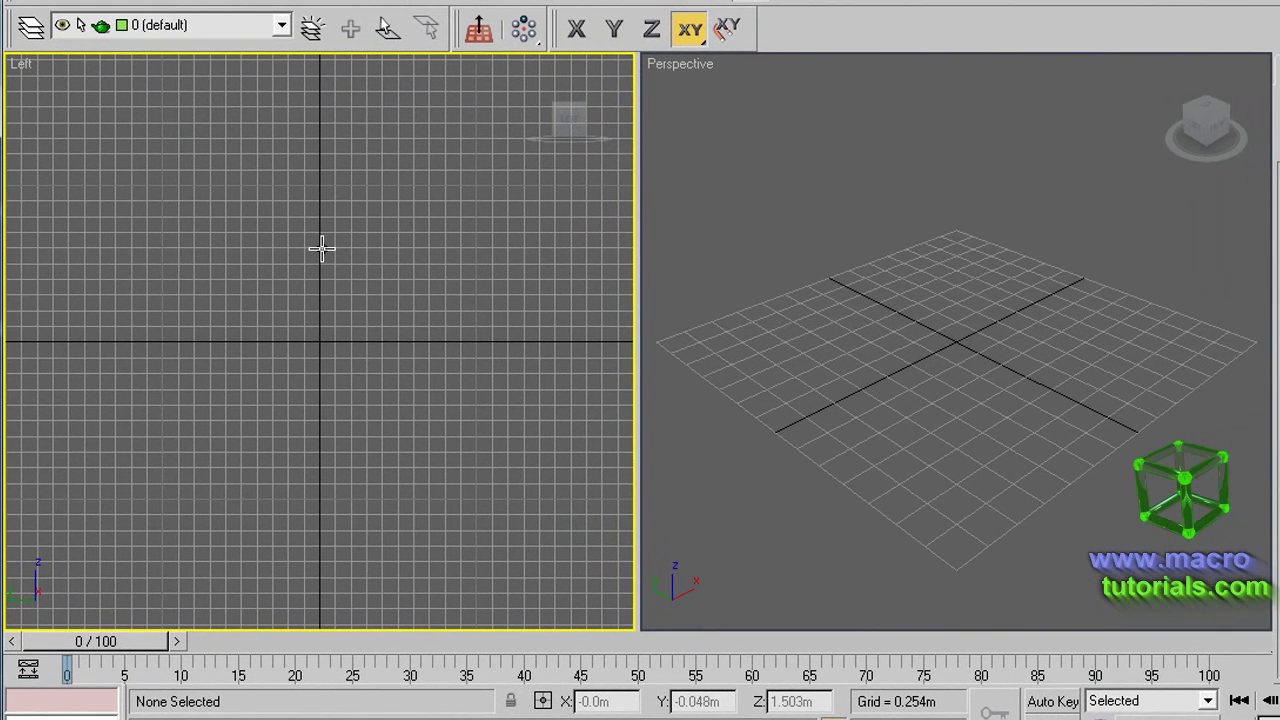
click(312, 259)
click(346, 280)
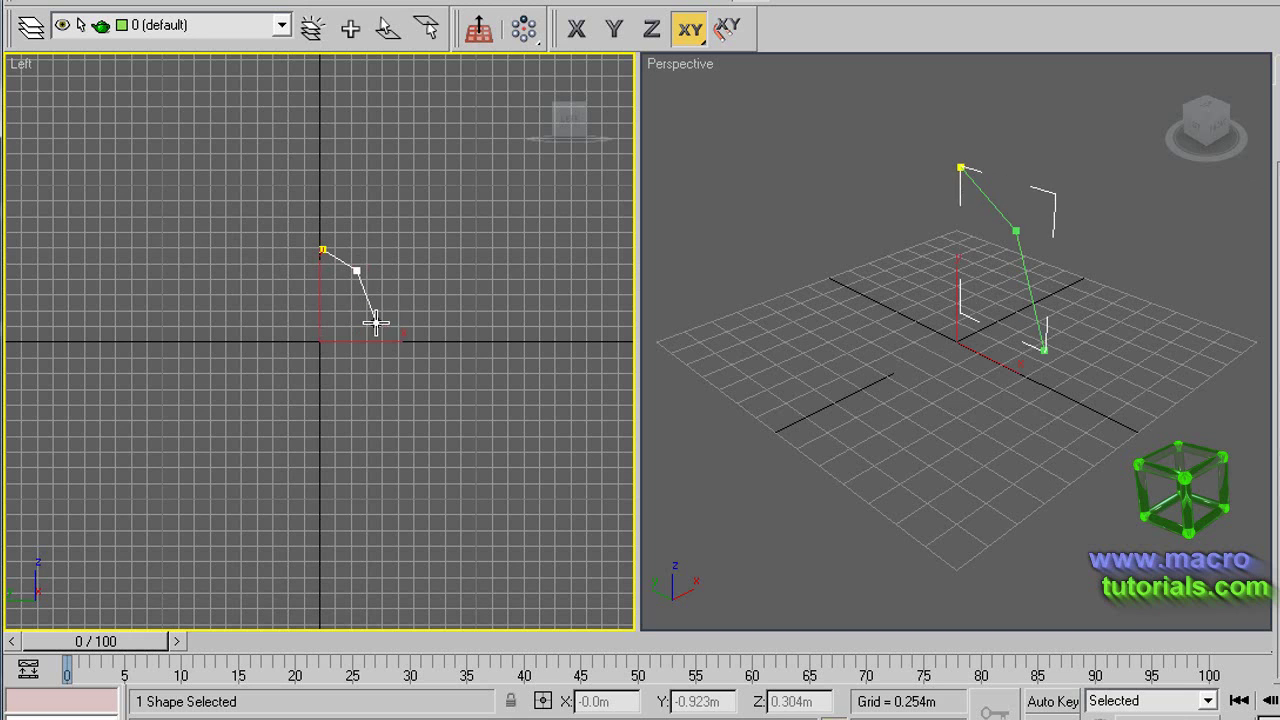
click(376, 323)
click(358, 347)
click(403, 360)
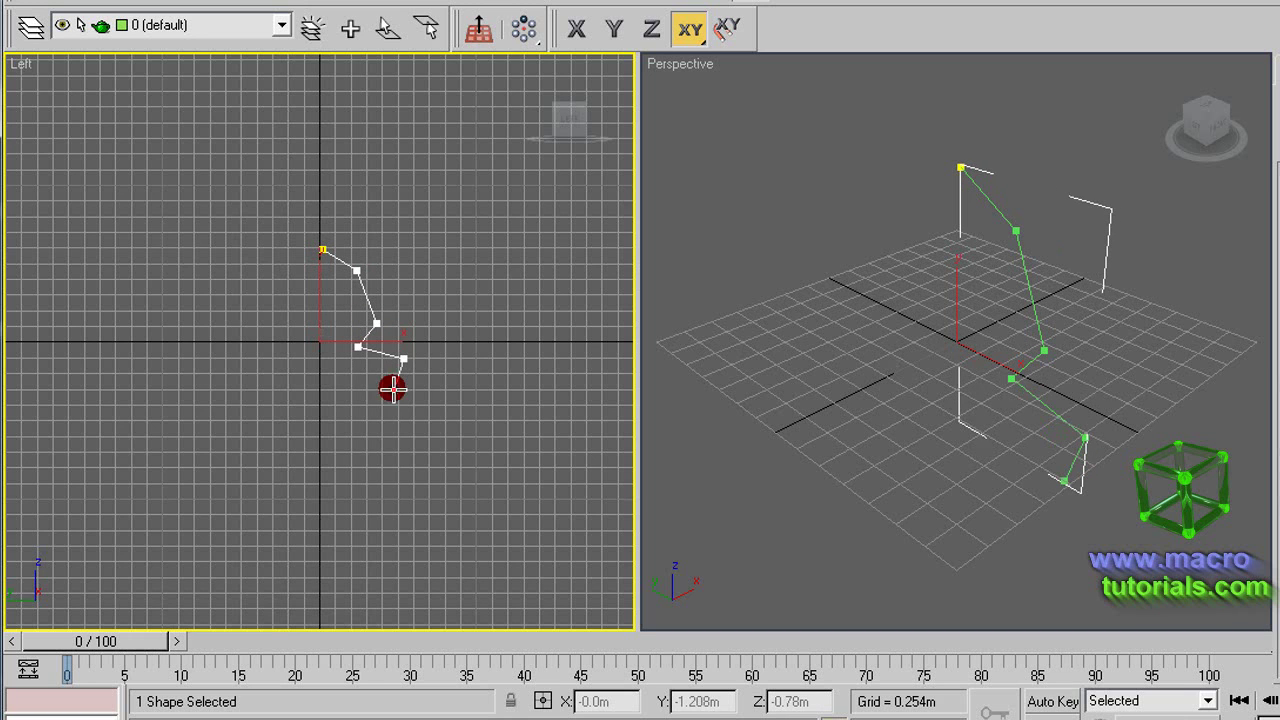
click(394, 390)
click(366, 403)
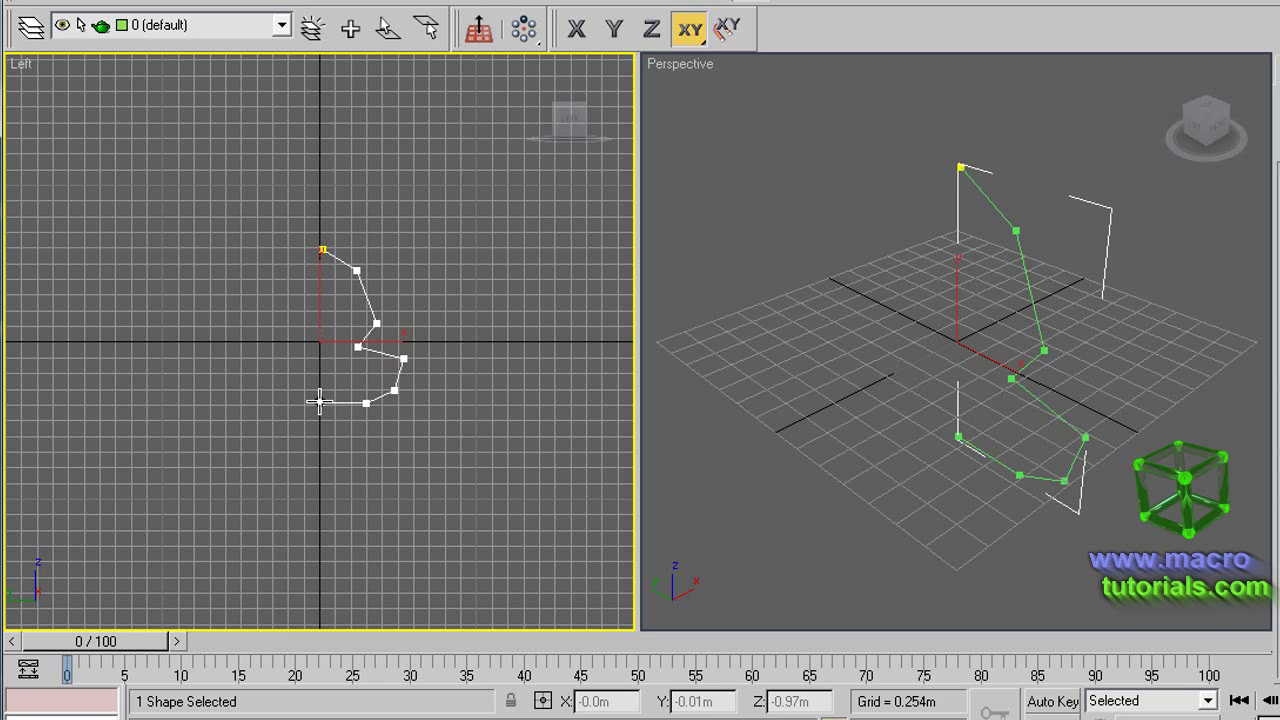
click(318, 402)
right_click(320, 405)
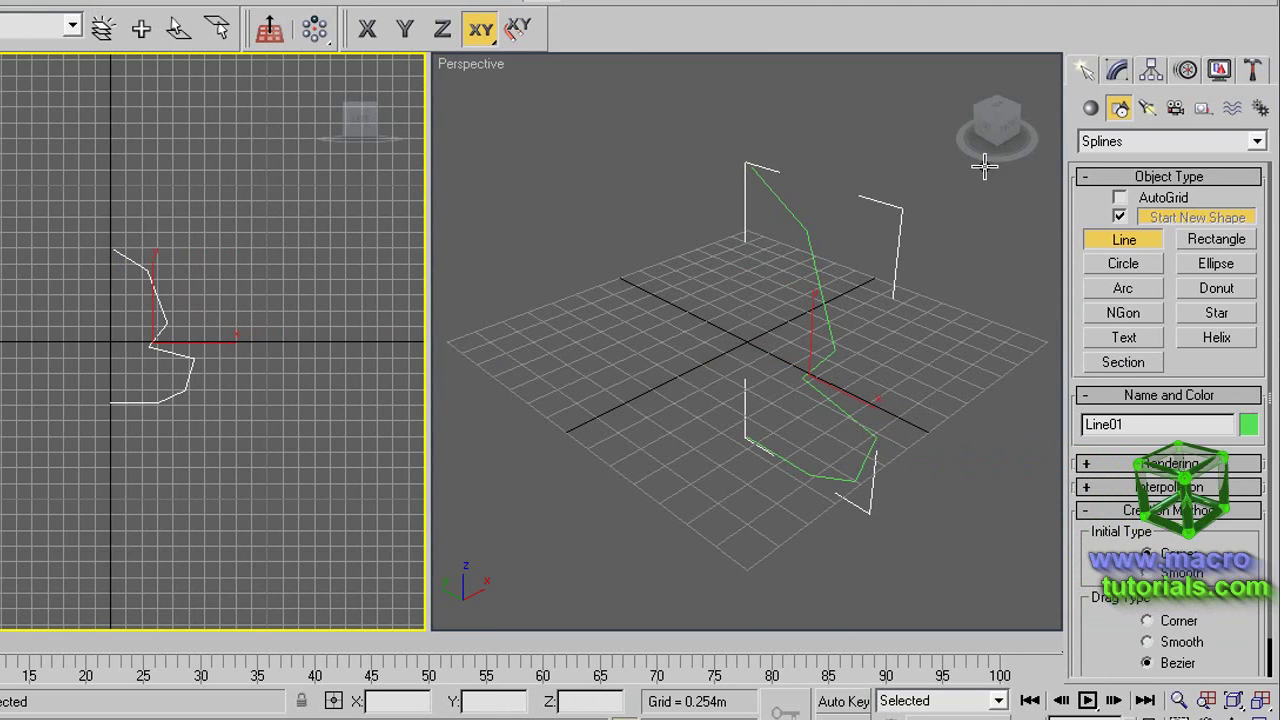
Apply the Lathe modifier to the drawn line profile
click(1170, 82)
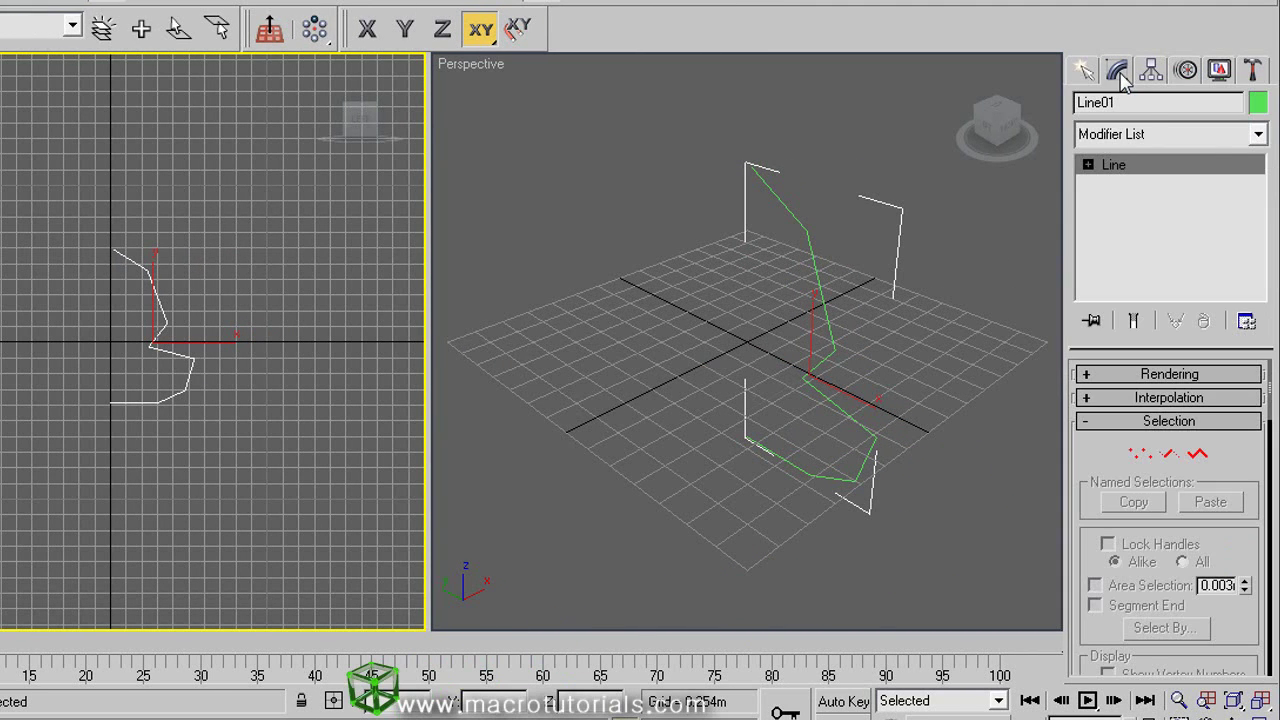
click(1259, 136)
drag(1261, 178, 1268, 374)
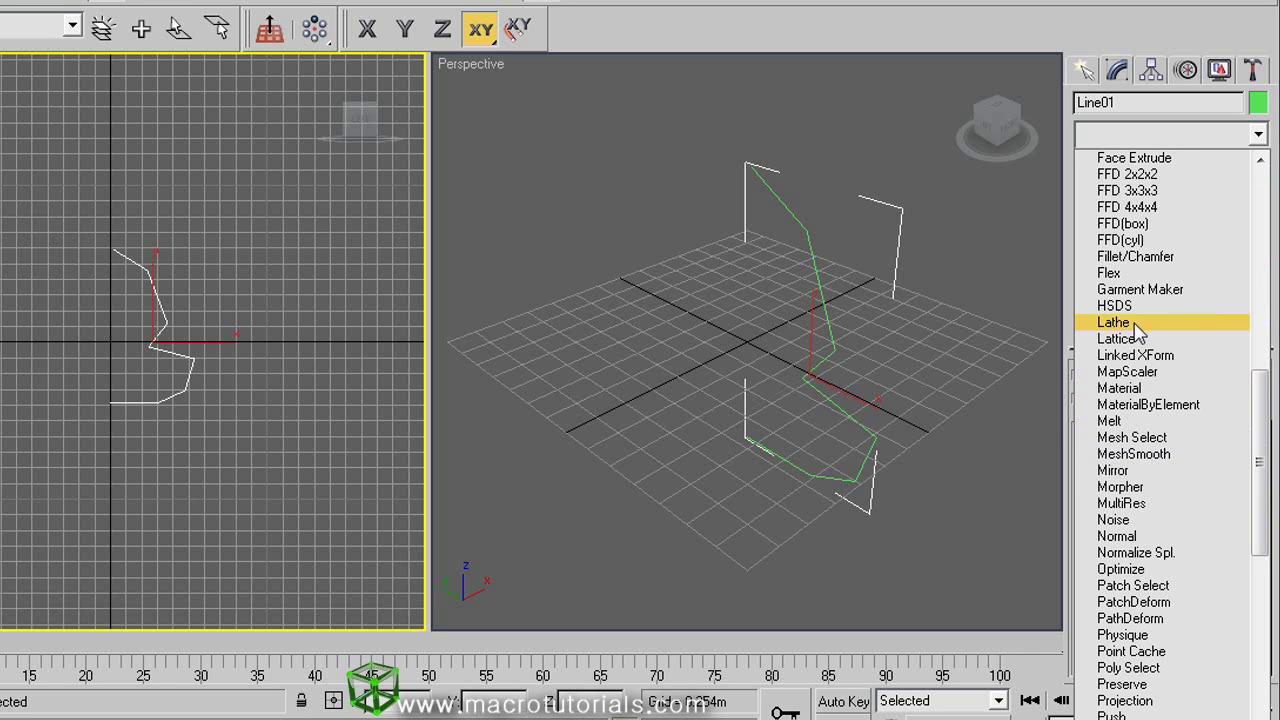
click(1113, 322)
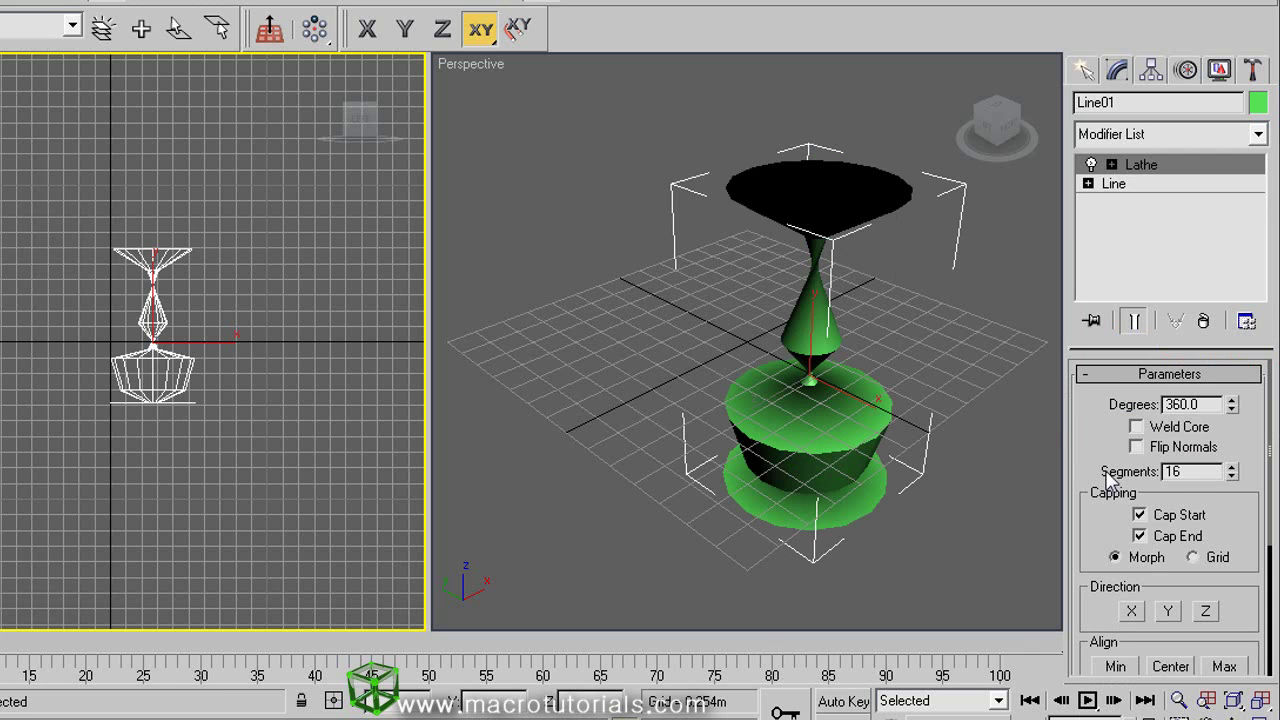
Align the Lathe axis to Min and turn on Flip Normals for the revolved object
drag(1100, 559, 1100, 509)
click(1116, 616)
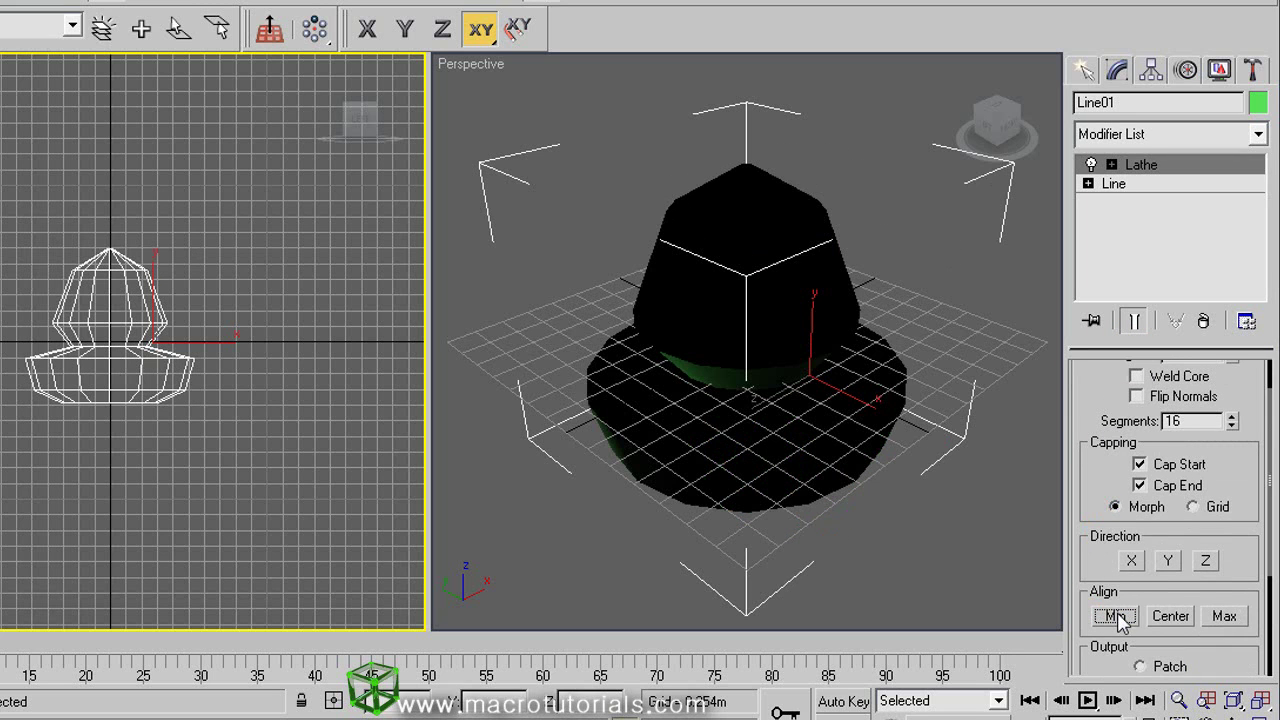
click(1153, 398)
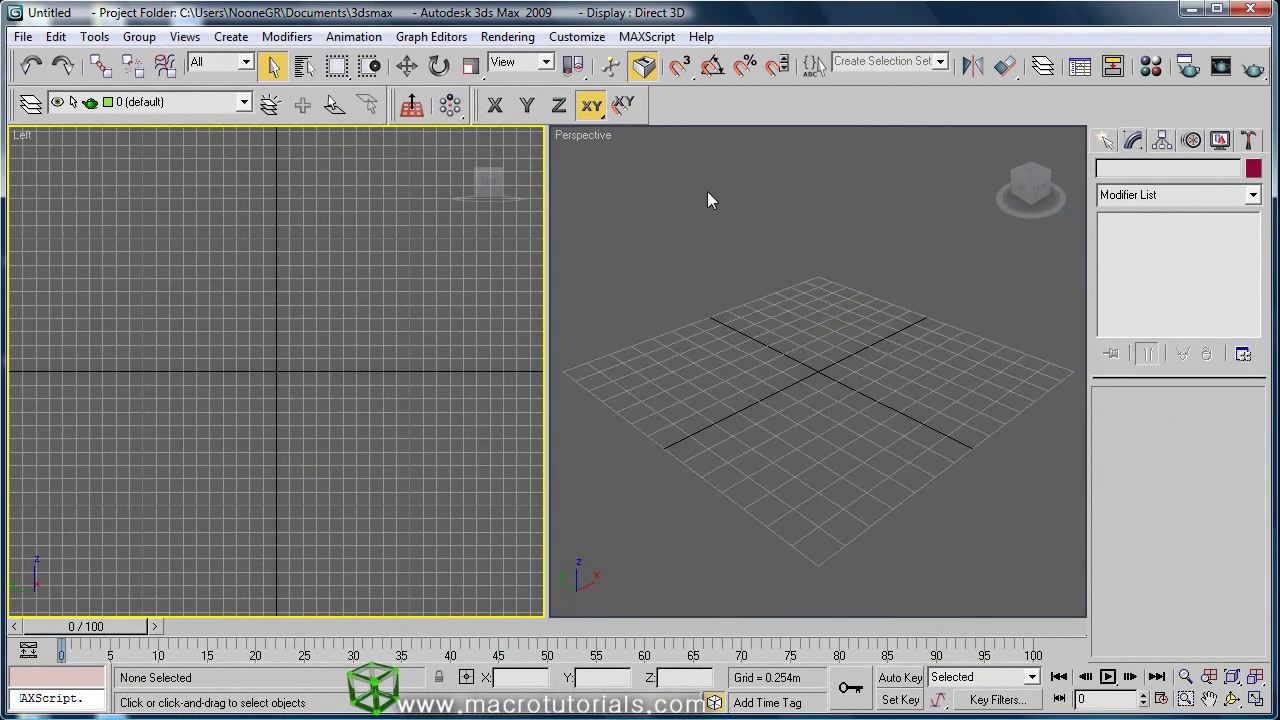
click(699, 194)
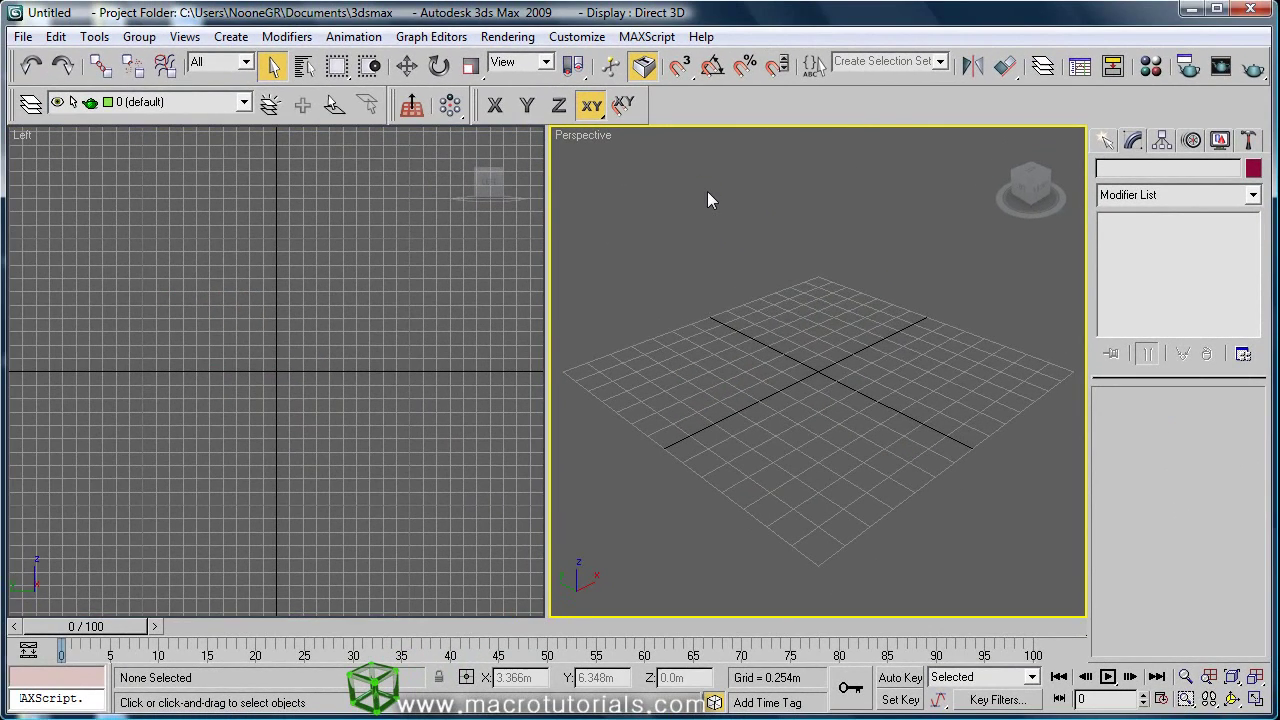
Load the Wineglass image from the Modeling_spline folder as the background source of the Left viewport
click(411, 241)
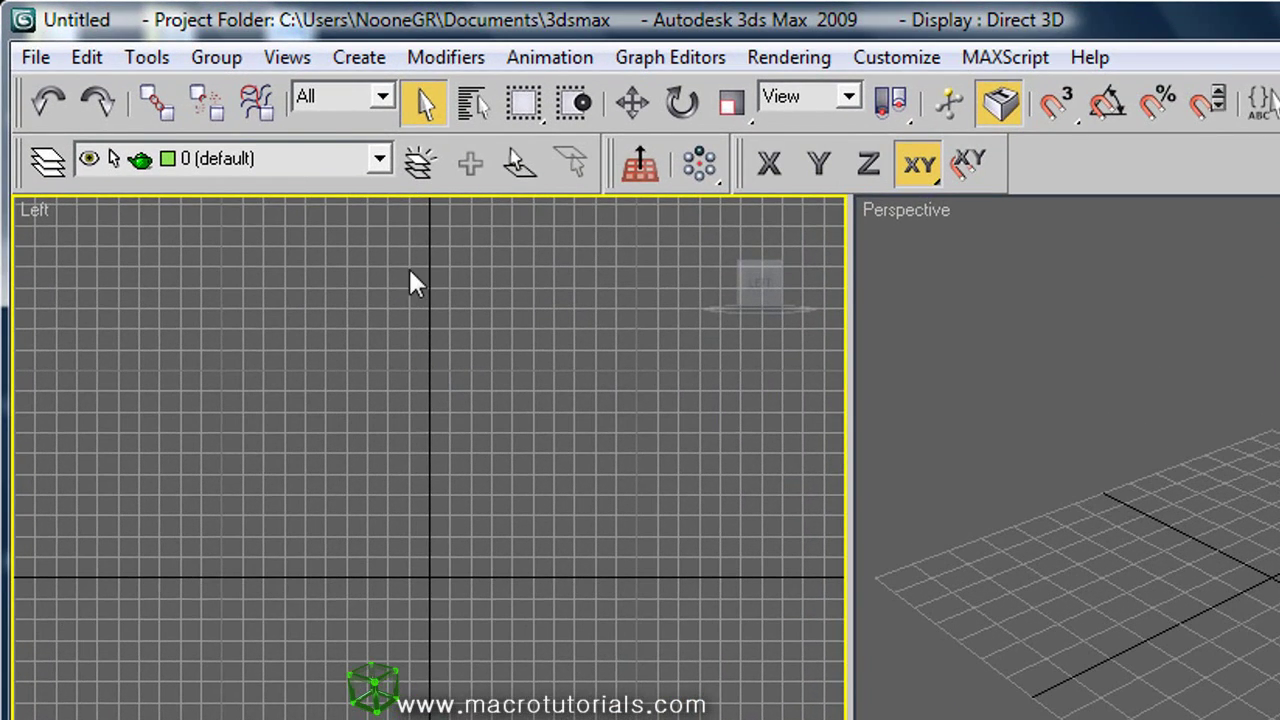
click(295, 64)
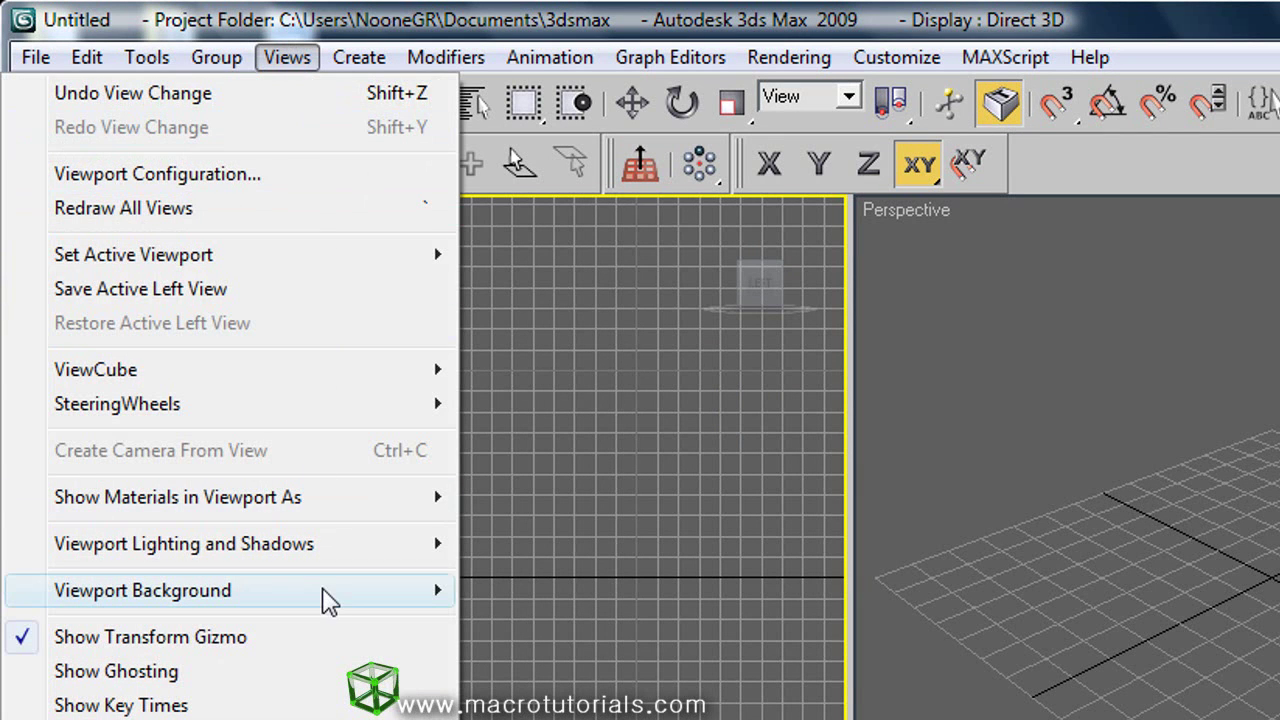
mouse_move(330, 598)
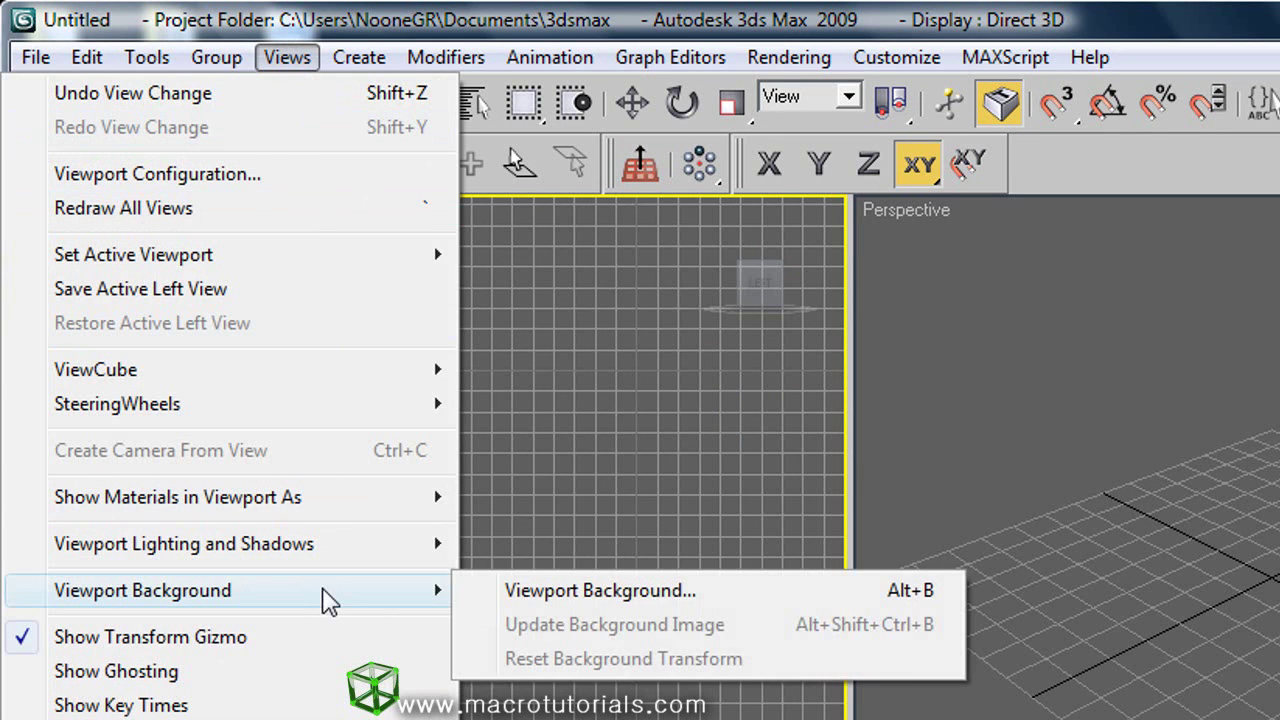
click(550, 593)
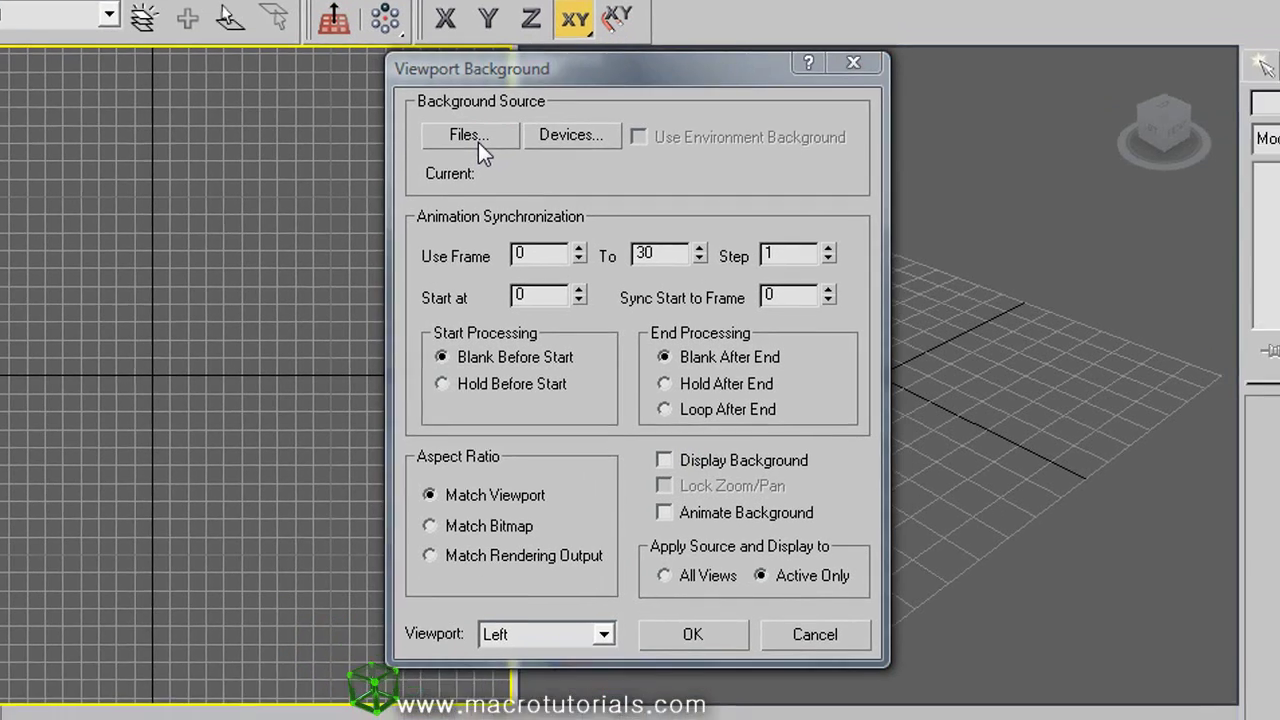
click(527, 162)
click(627, 107)
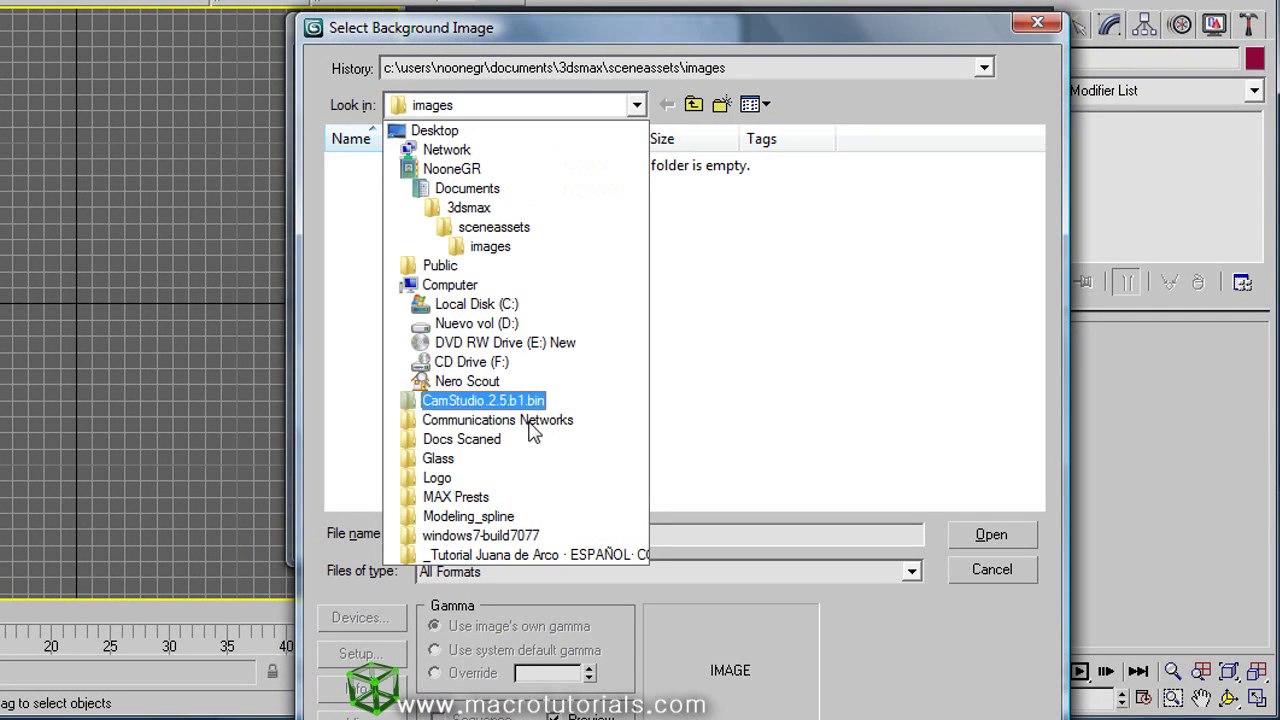
click(530, 516)
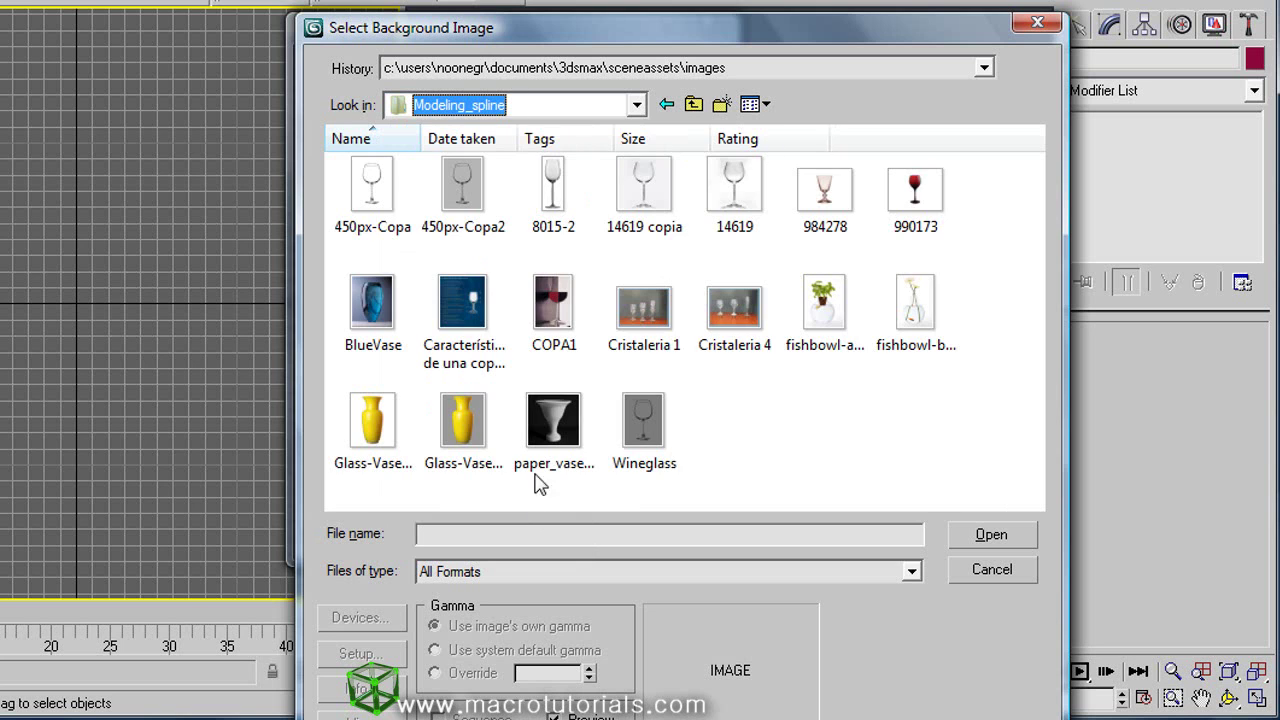
click(642, 420)
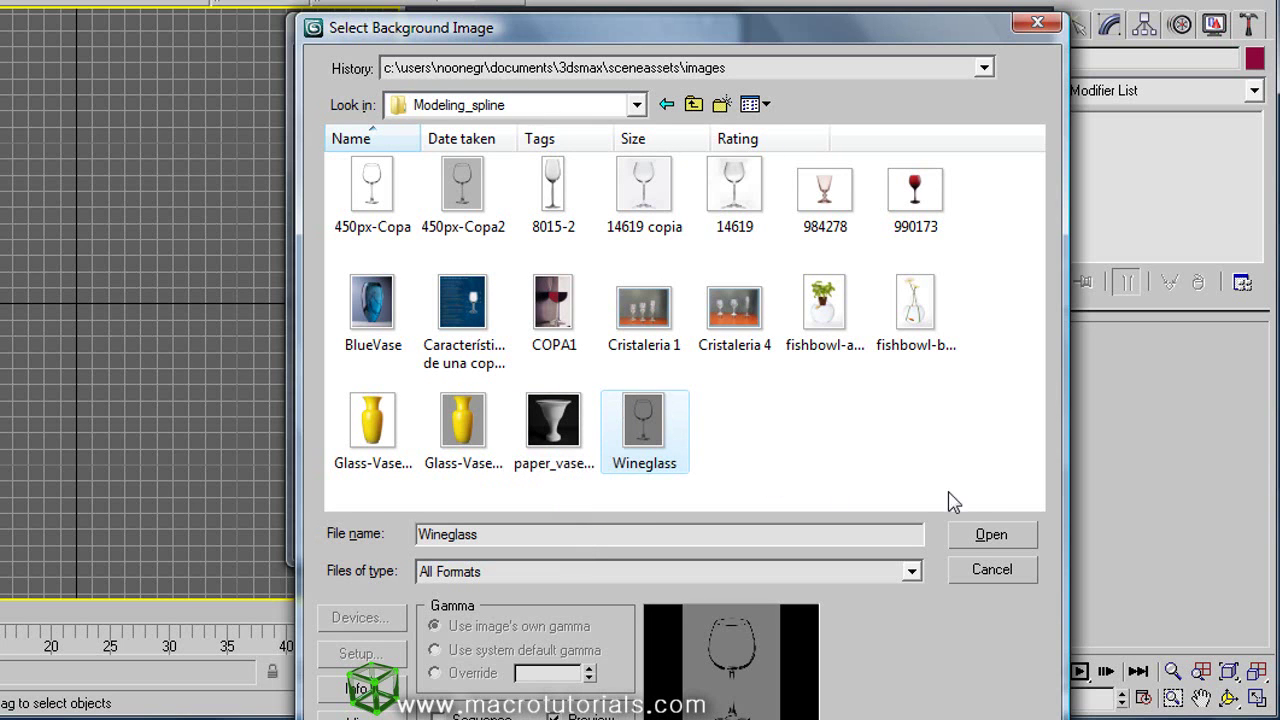
click(972, 535)
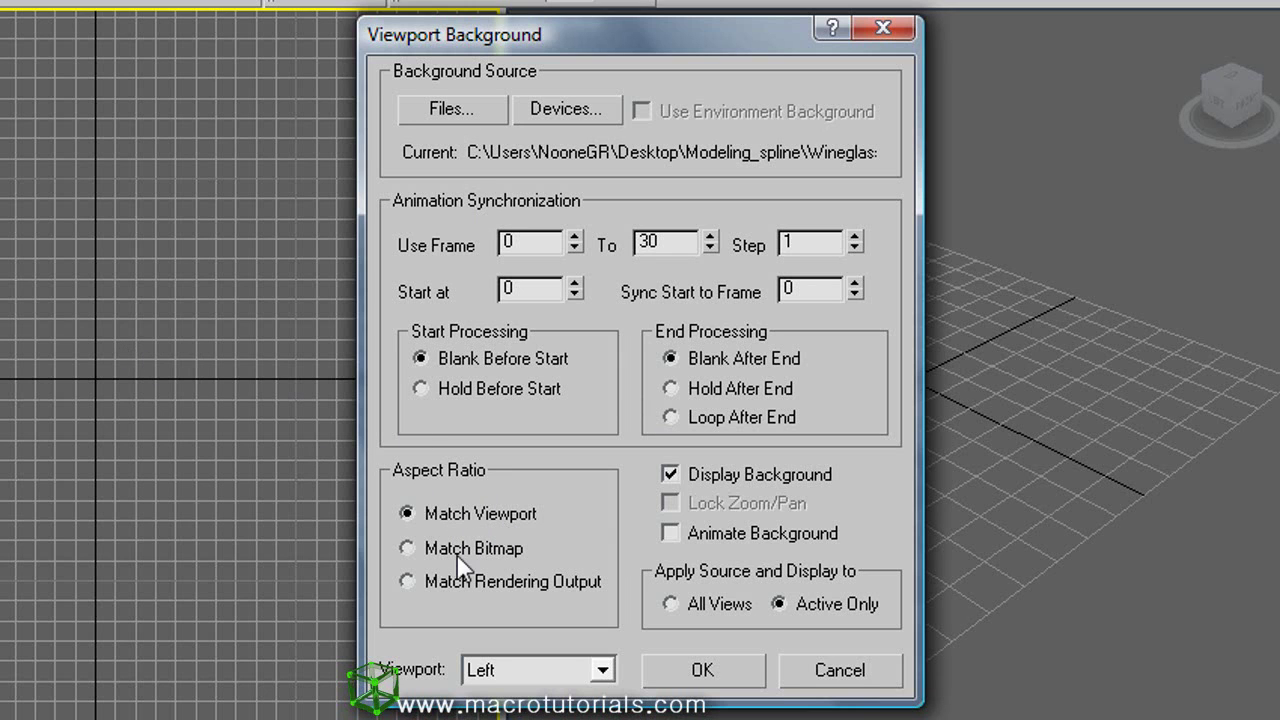
Set the background's aspect ratio to Match Bitmap with Lock Zoom/Pan on, and apply it to the Left viewport only
click(434, 567)
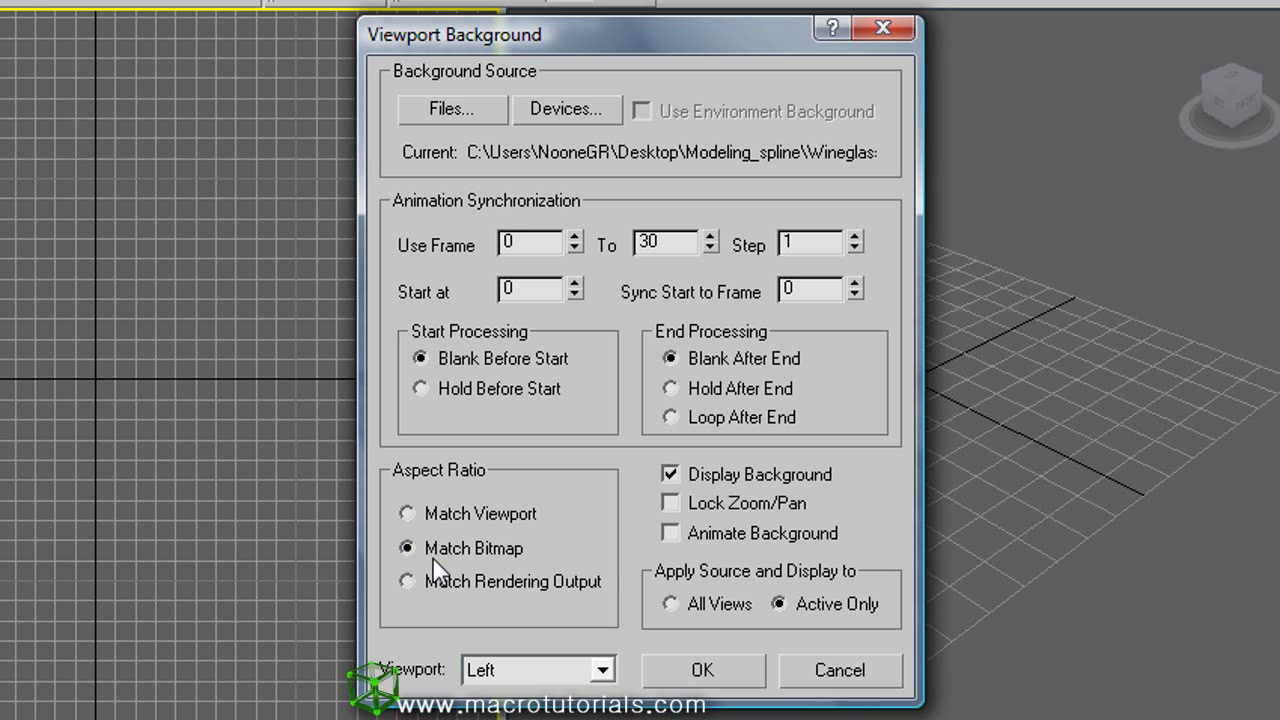
click(438, 578)
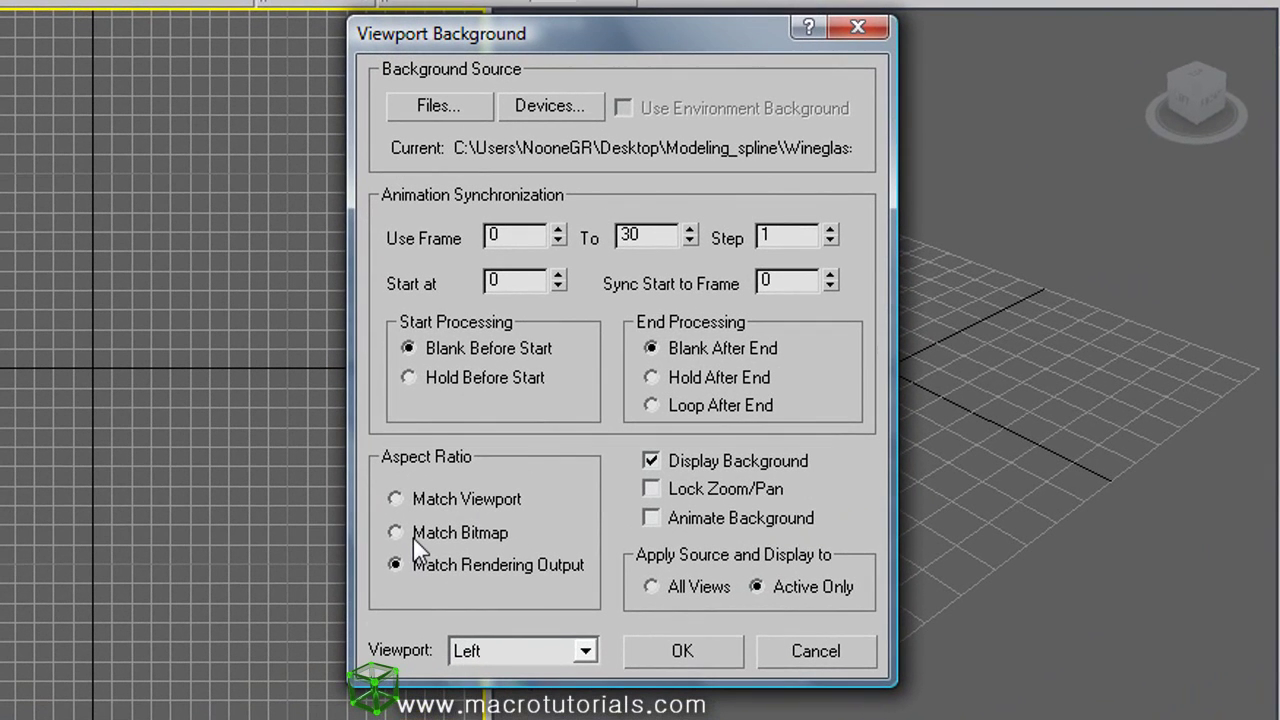
click(348, 531)
click(587, 650)
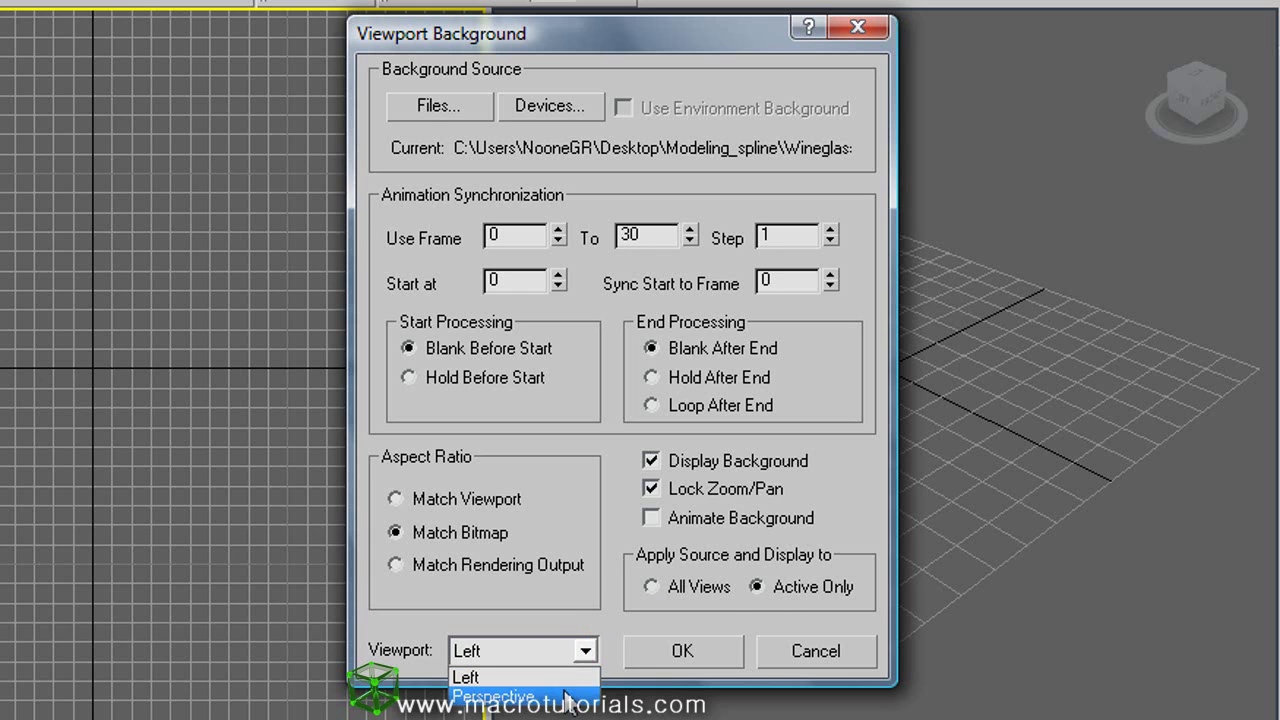
click(643, 616)
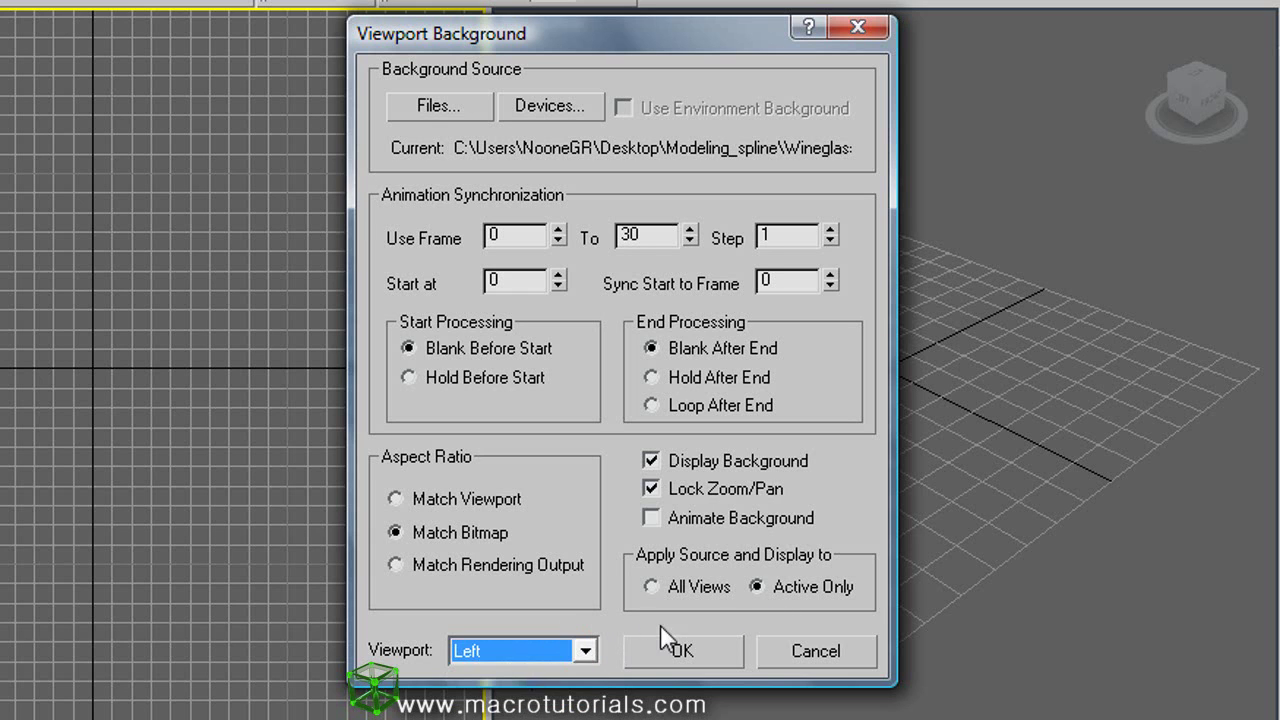
click(676, 648)
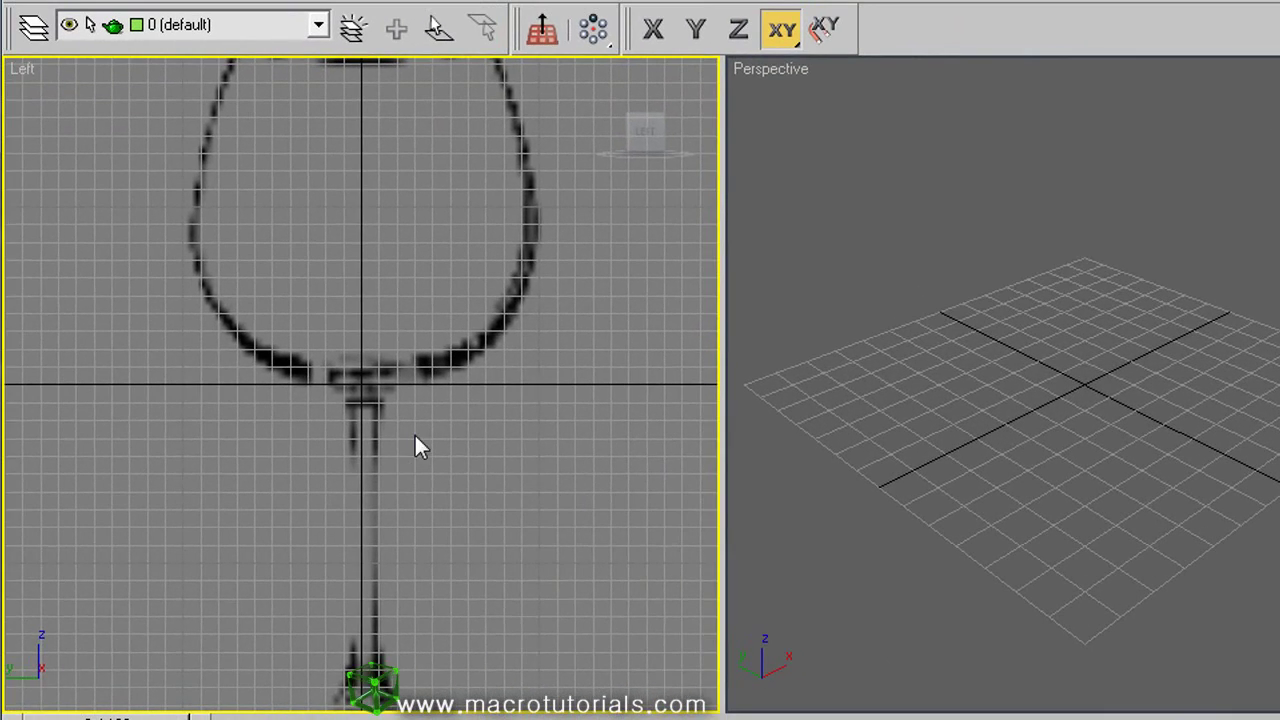
Maximize the Left viewport and frame the wineglass reference image in it
middle_drag(414, 443, 430, 473)
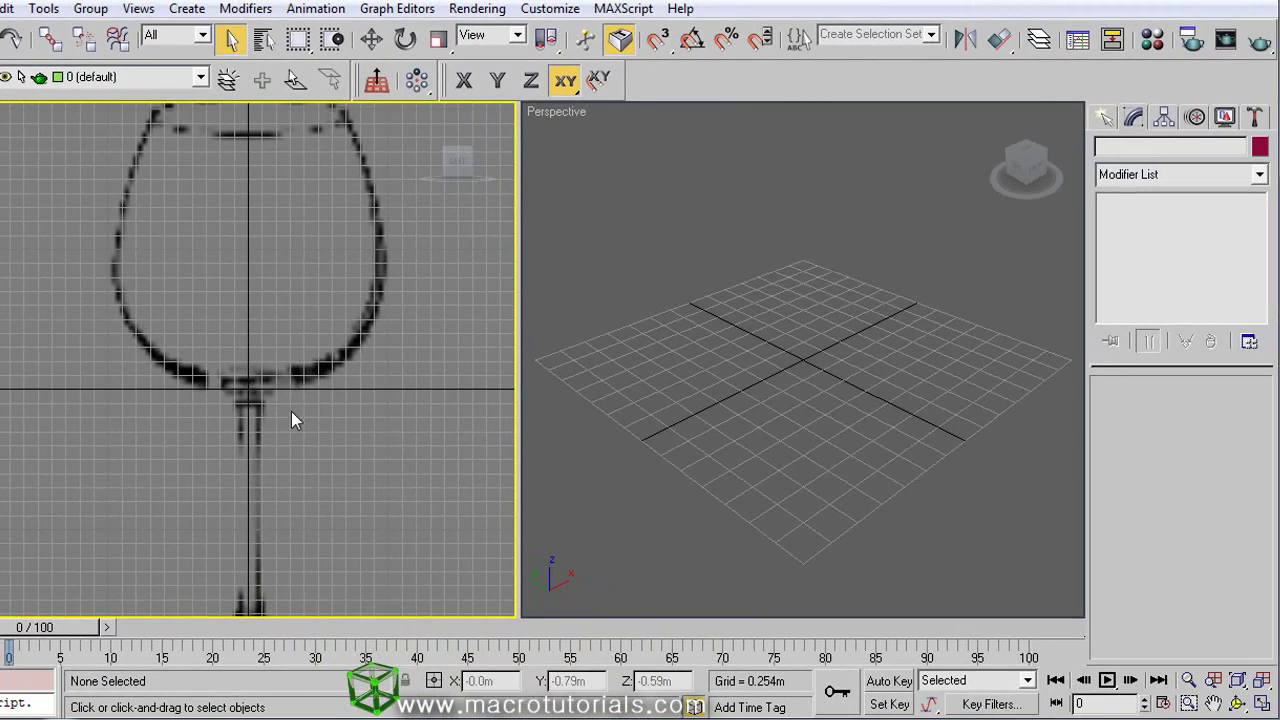
click(1262, 703)
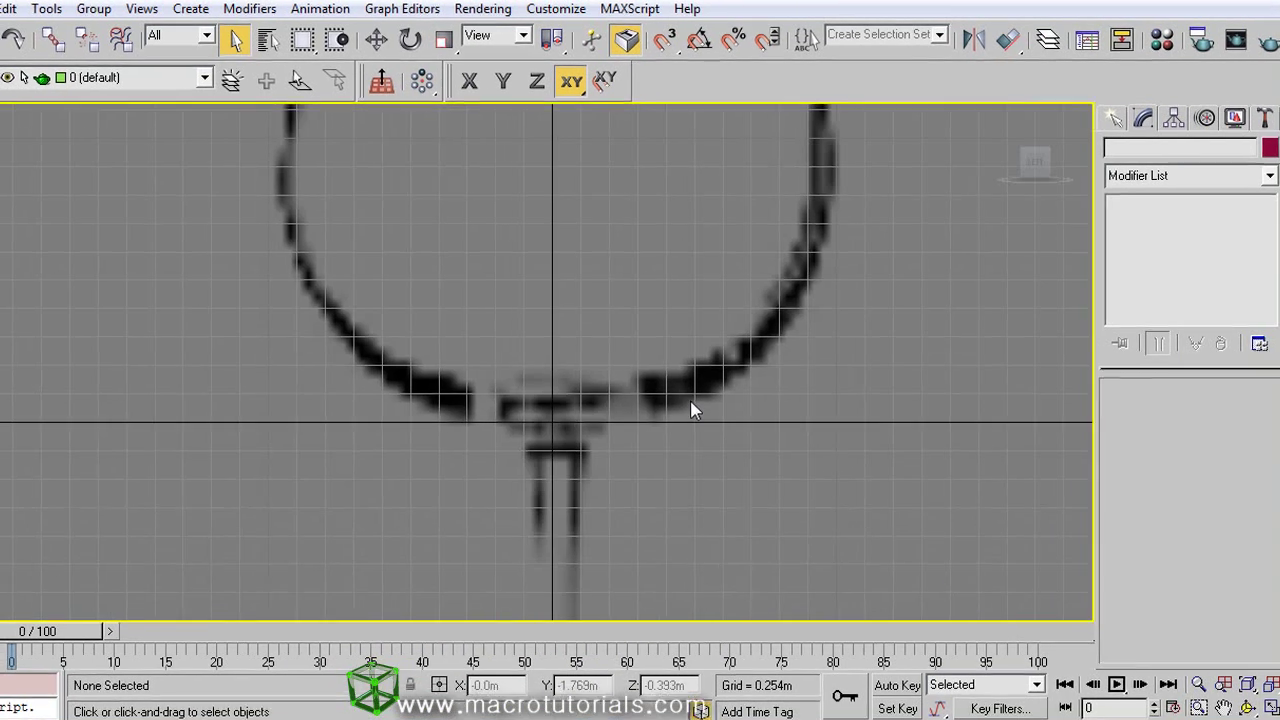
scroll(706, 404, down, 6)
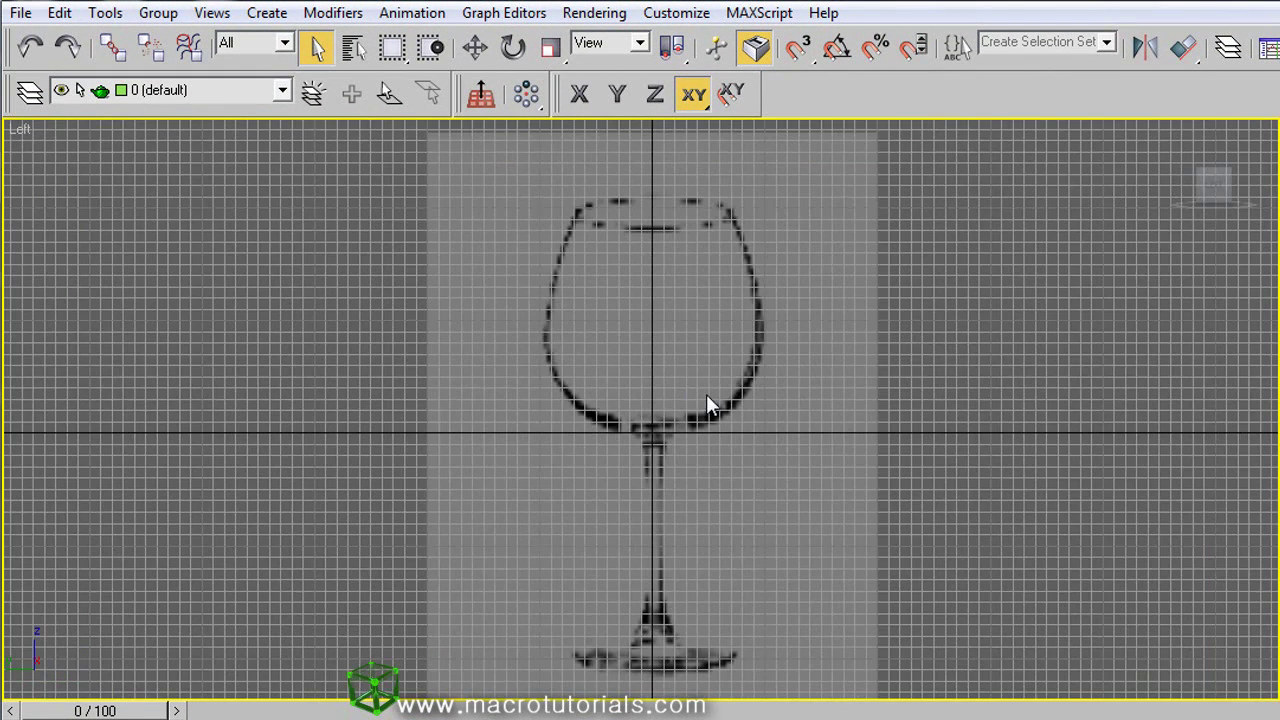
middle_drag(700, 400, 643, 400)
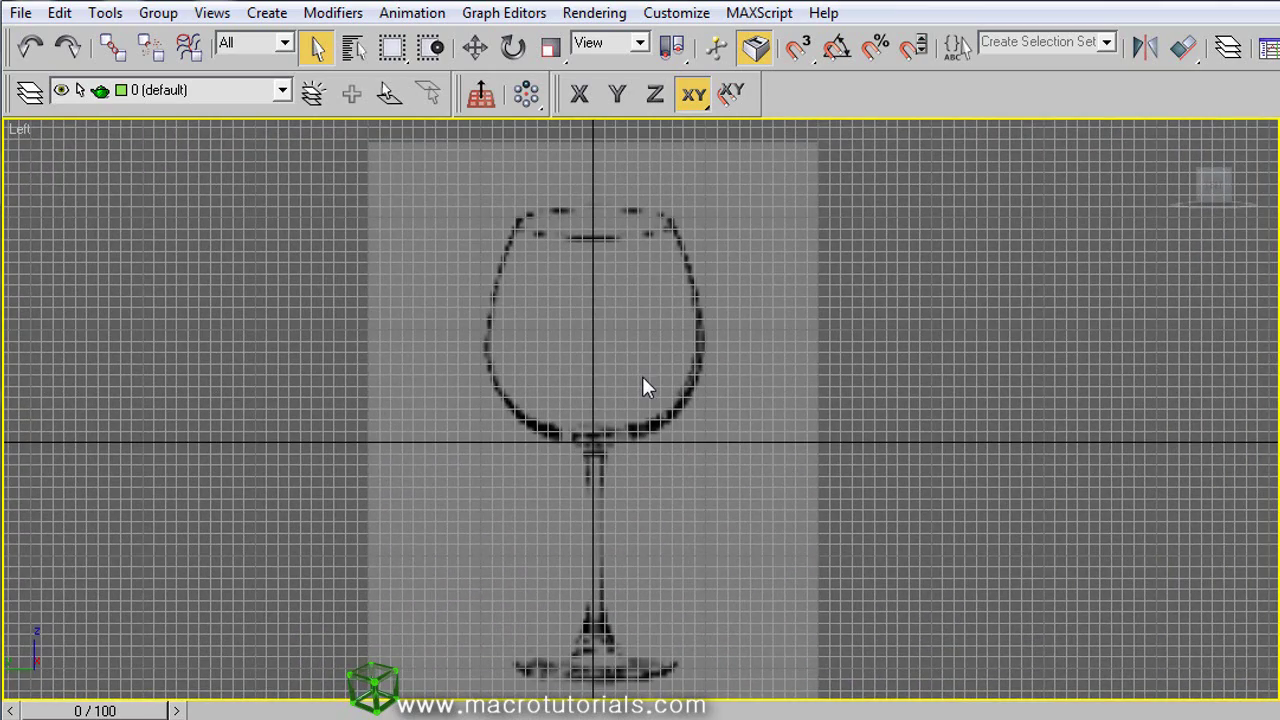
scroll(643, 380, up, 5)
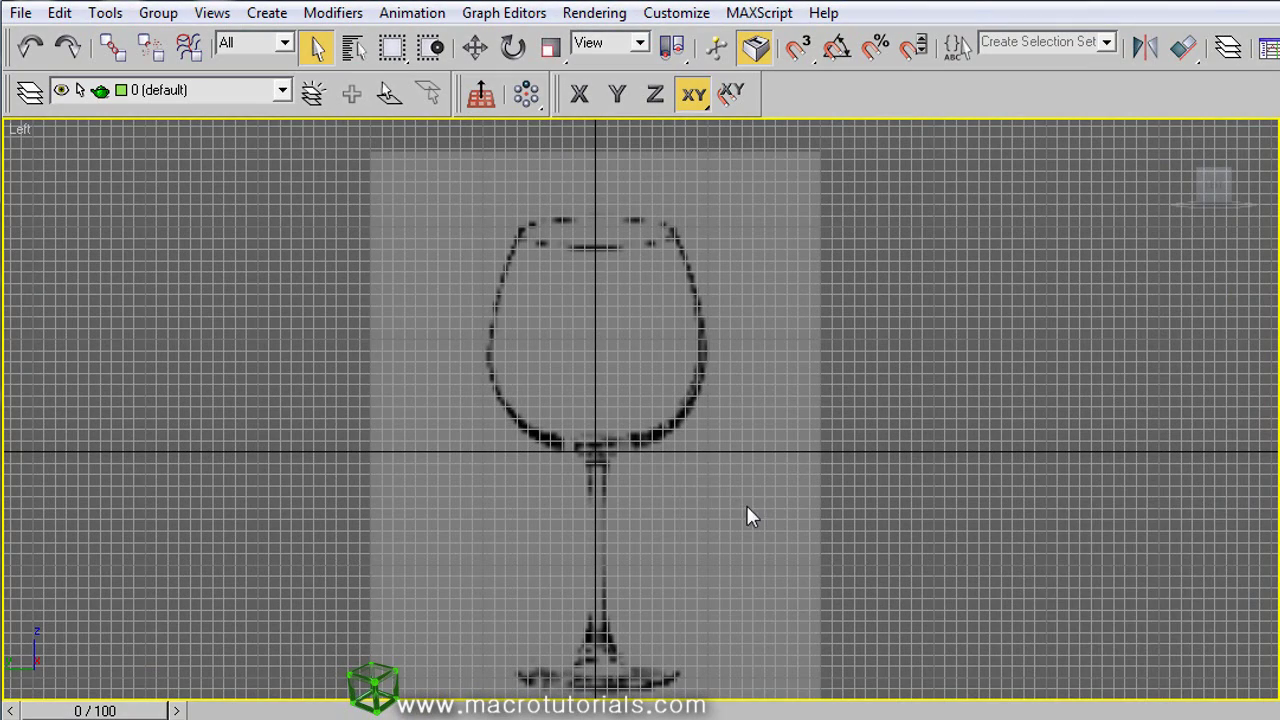
Hide the grid in the Left viewport so only the wineglass reference image is displayed
key(g)
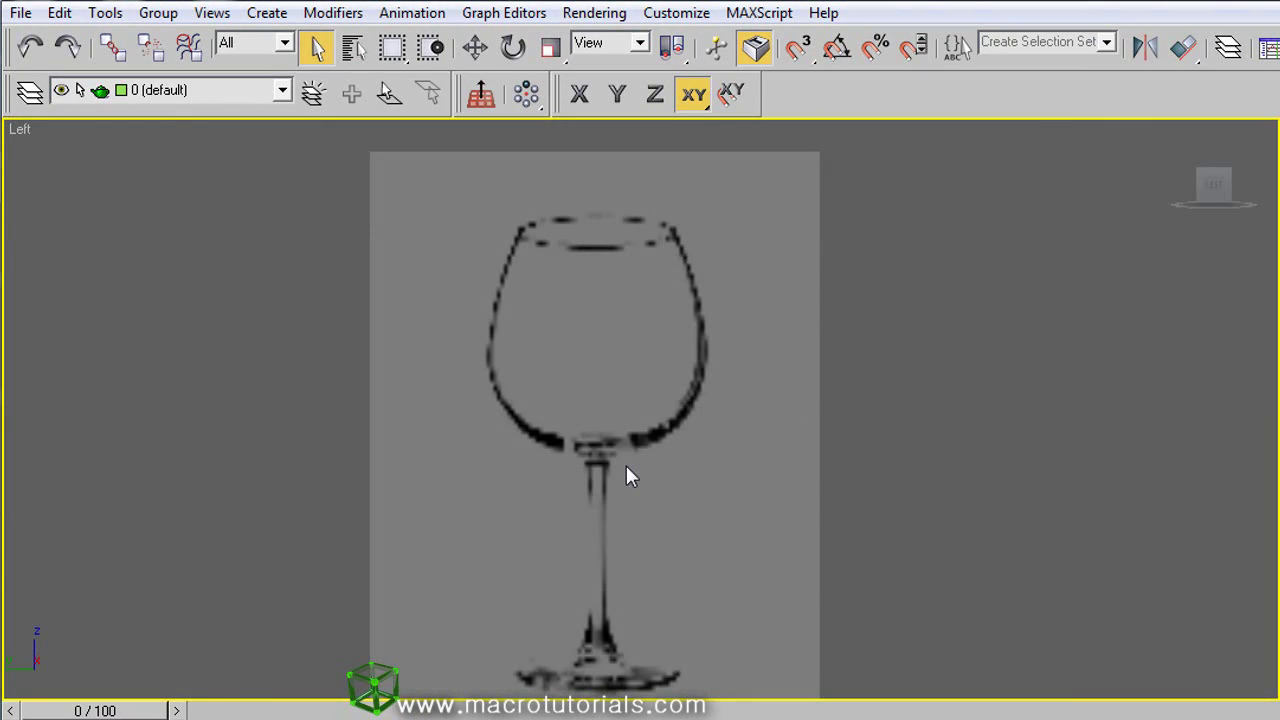
key(g)
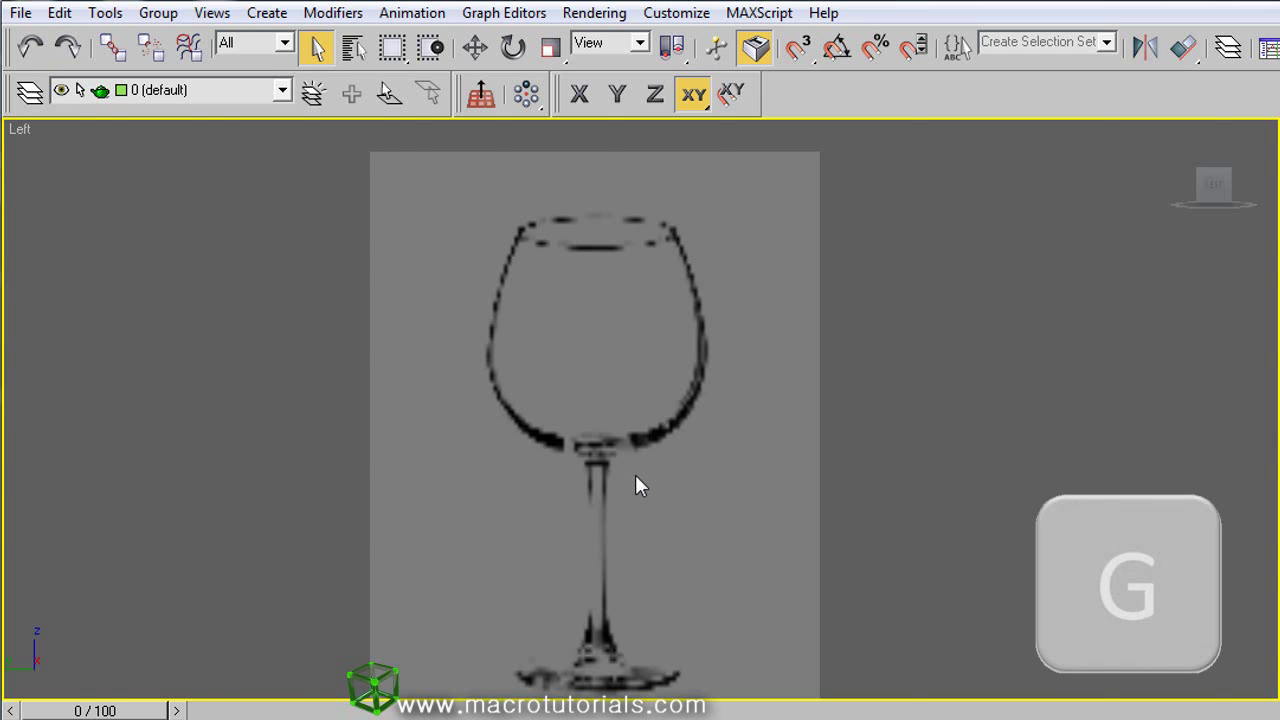
key(g)
middle_drag(673, 458, 610, 436)
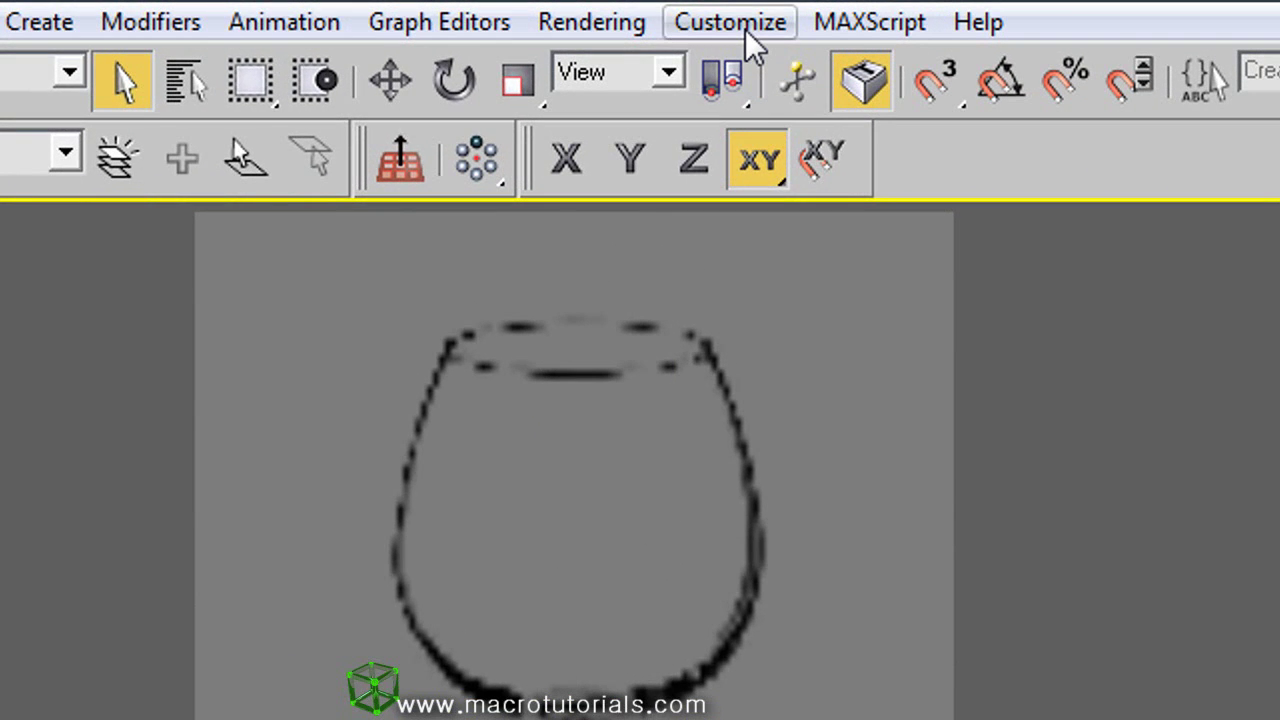
Set the Direct3D display driver's background texture size to 1024 and enable matching the background bitmap size as closely as possible
click(751, 40)
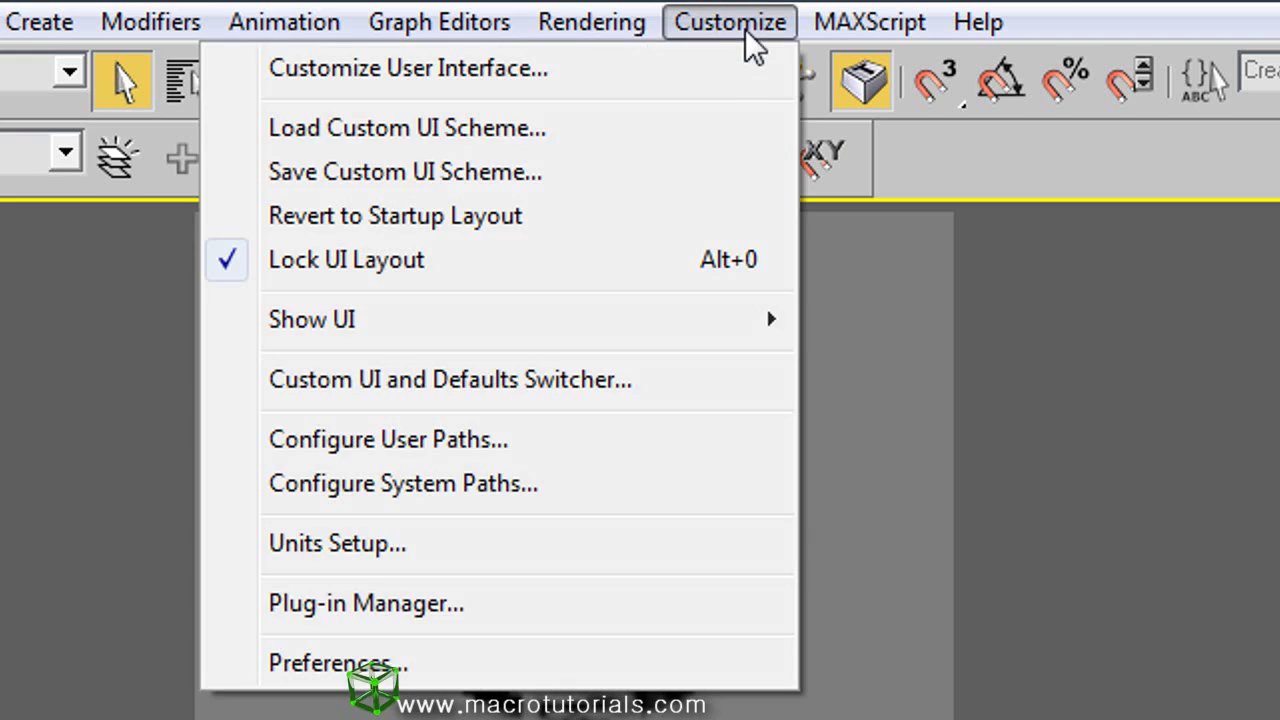
click(467, 660)
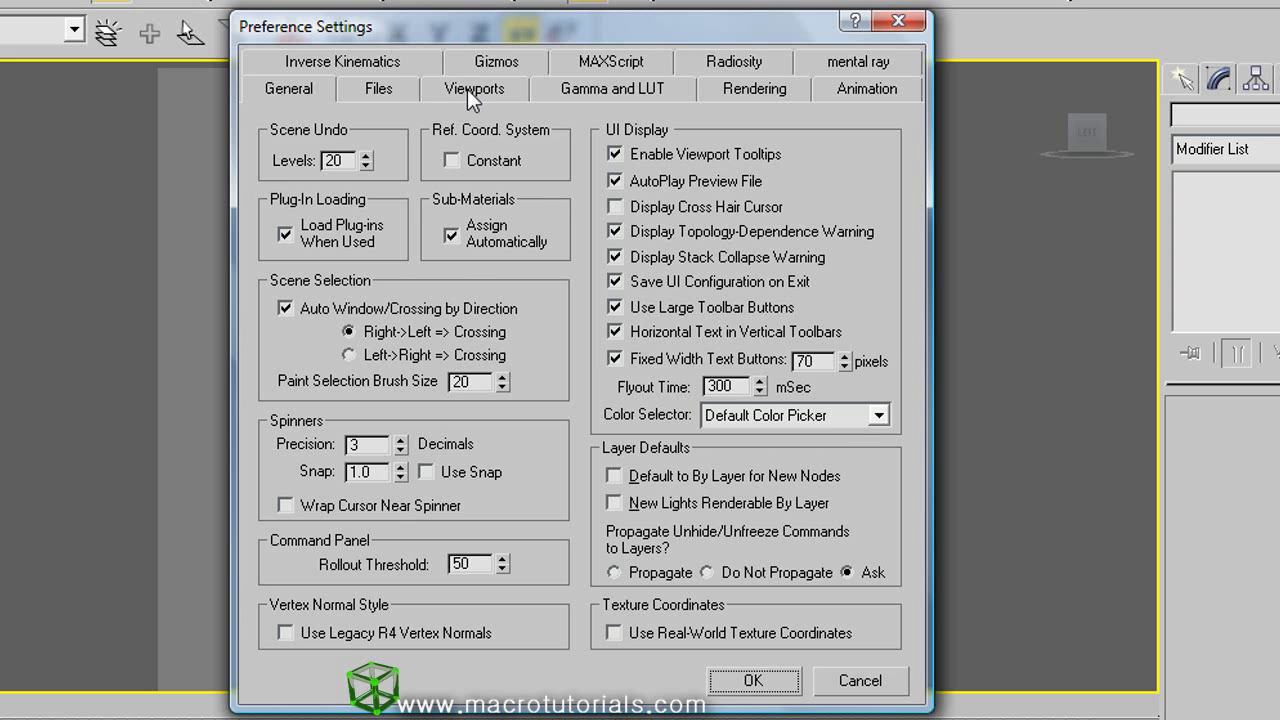
click(467, 89)
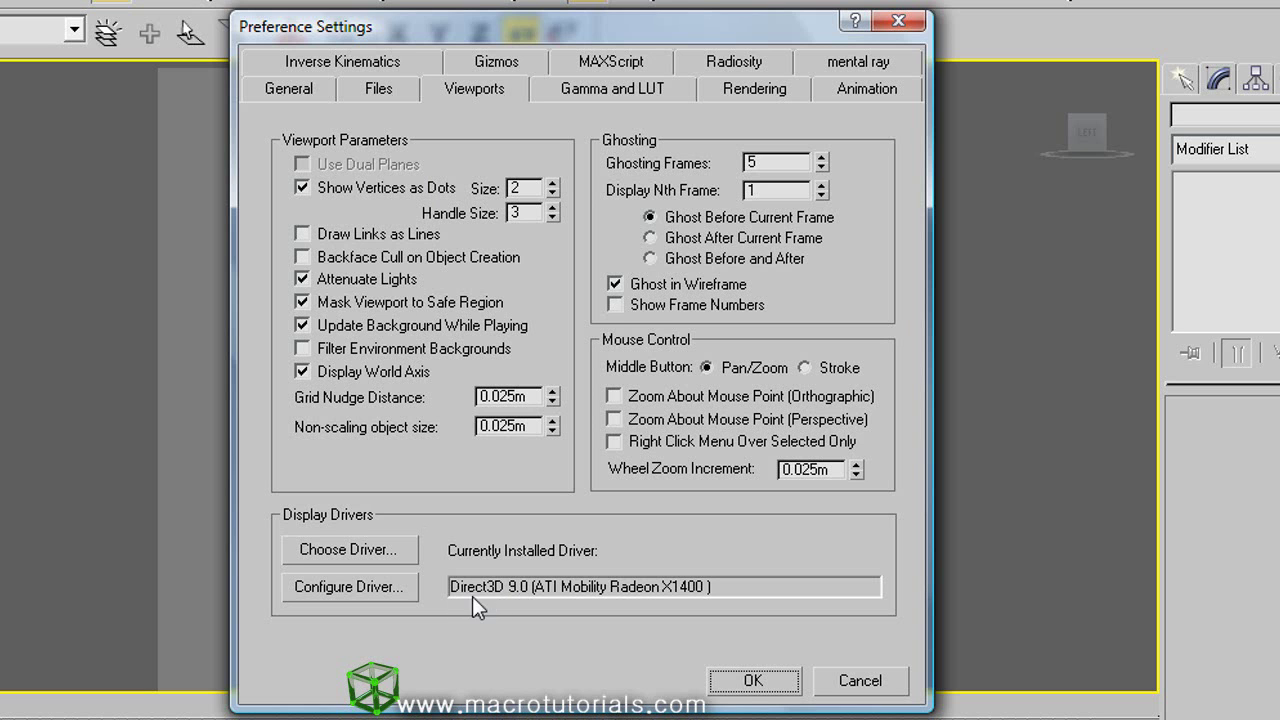
click(372, 592)
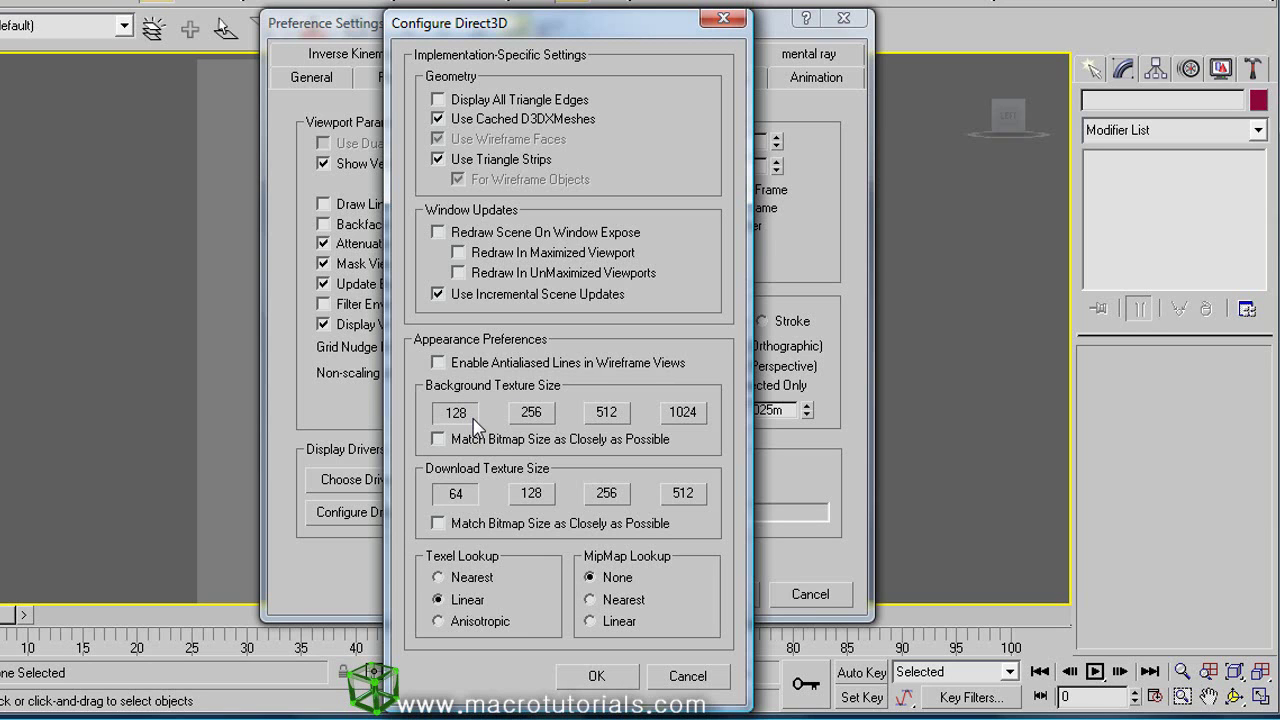
click(600, 418)
click(685, 414)
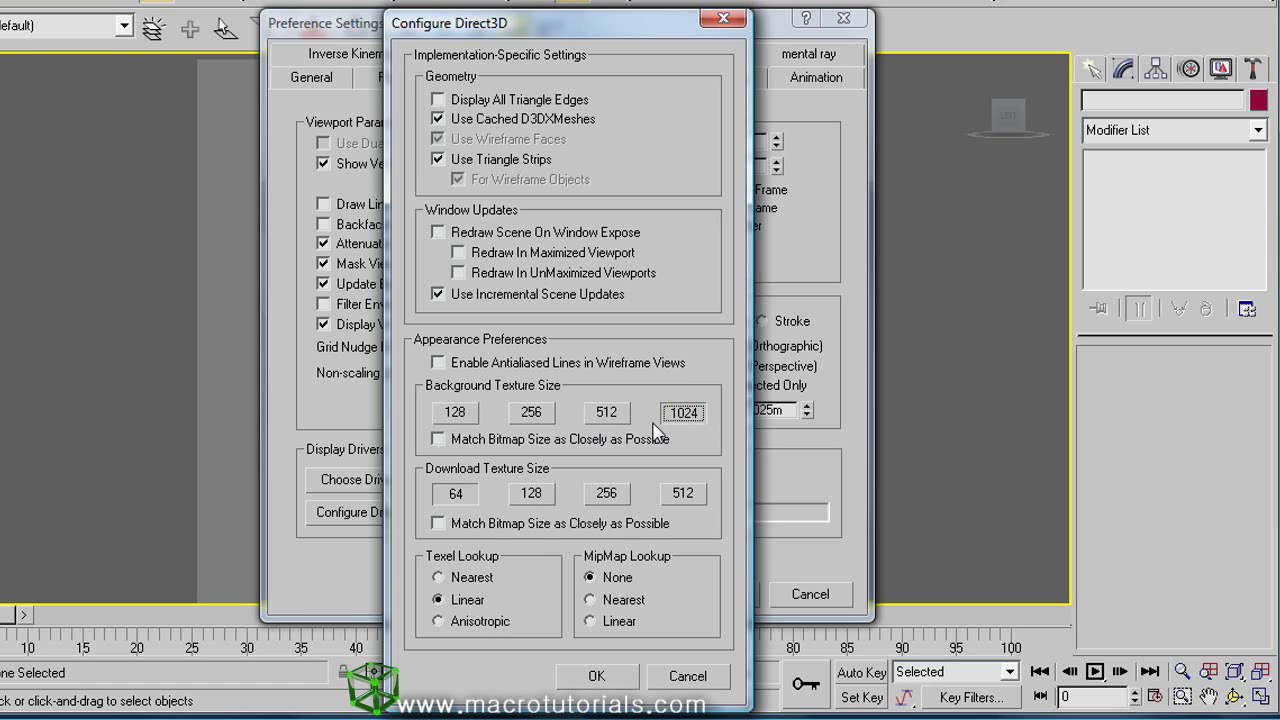
click(438, 440)
click(596, 676)
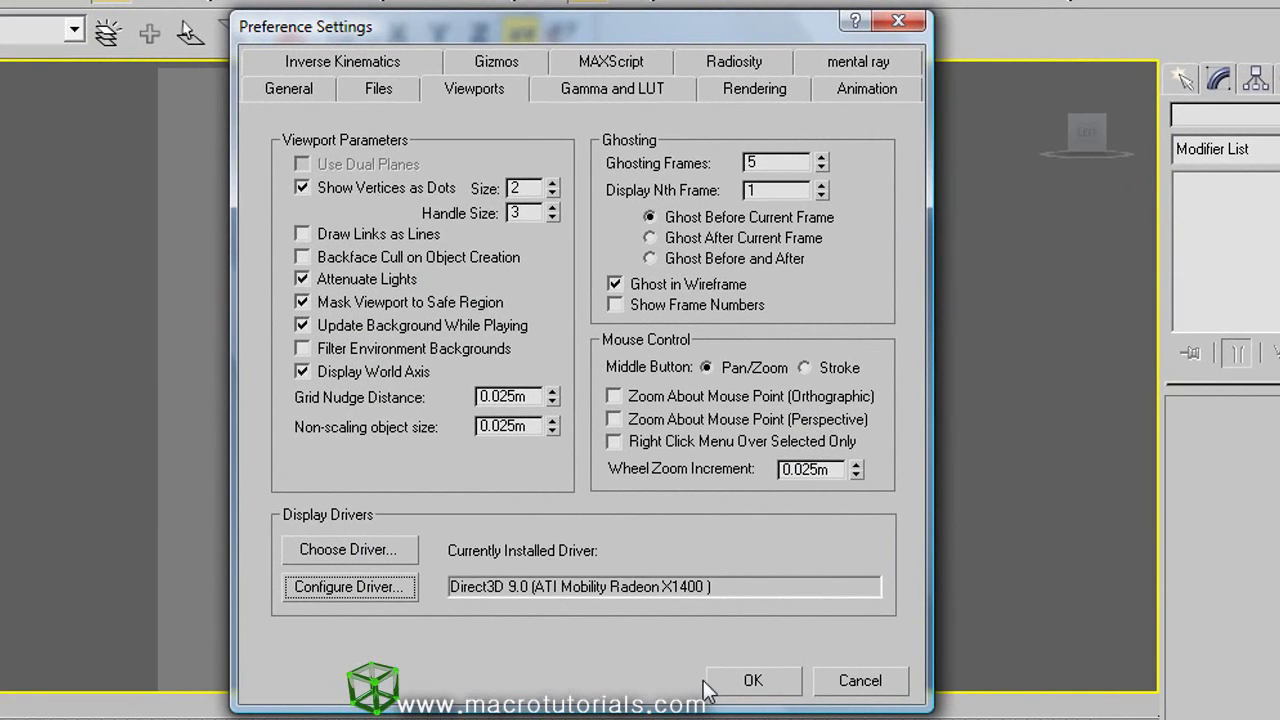
click(750, 681)
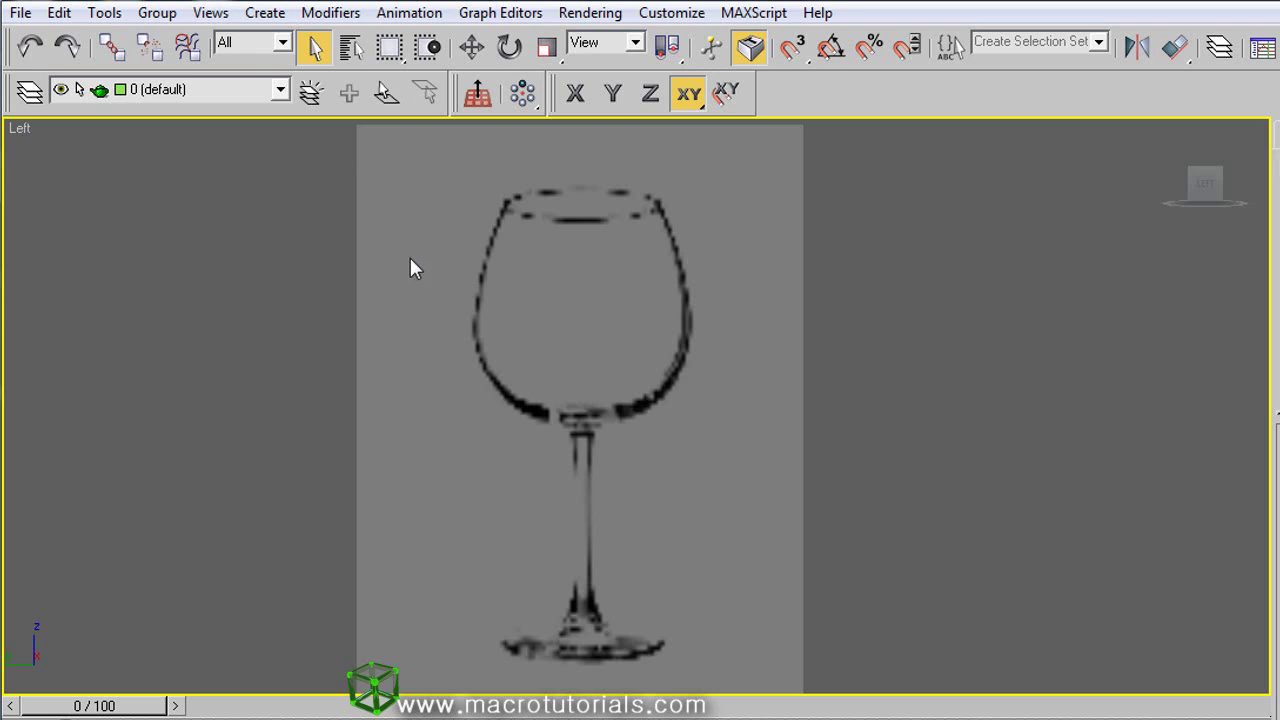
Update the viewport's background image so the wineglass reference uses the new texture settings
click(210, 13)
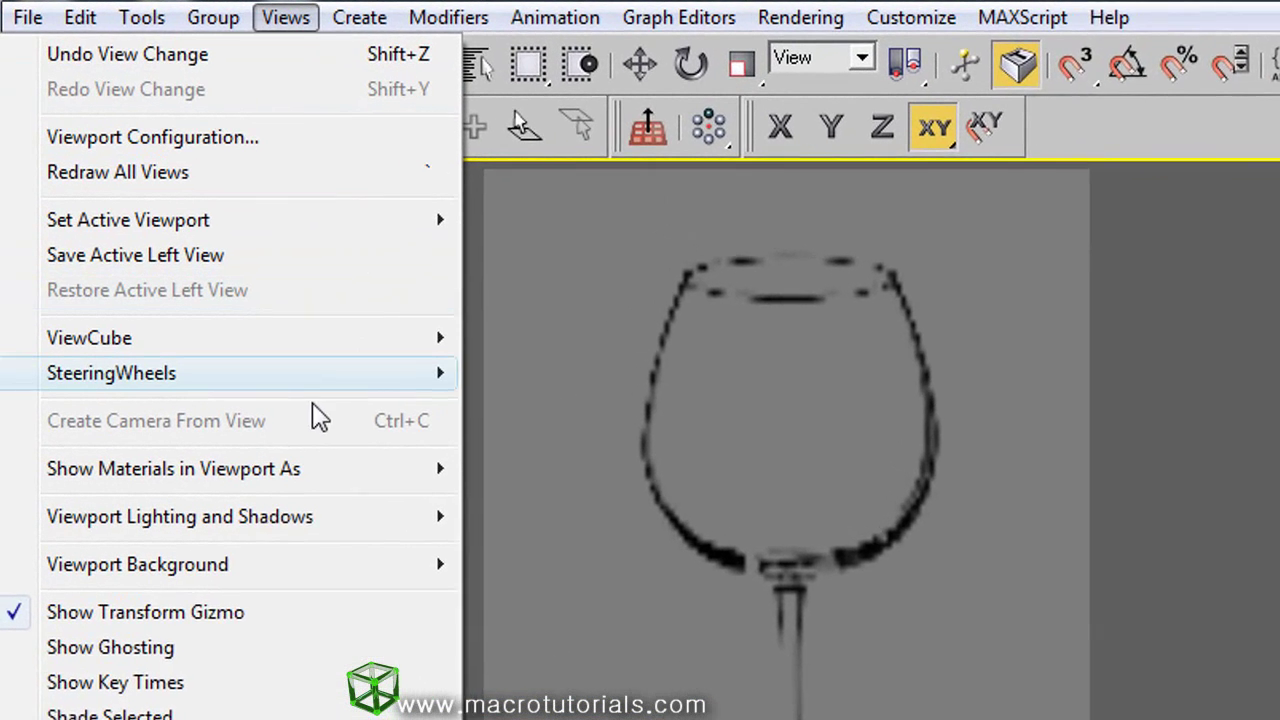
mouse_move(346, 454)
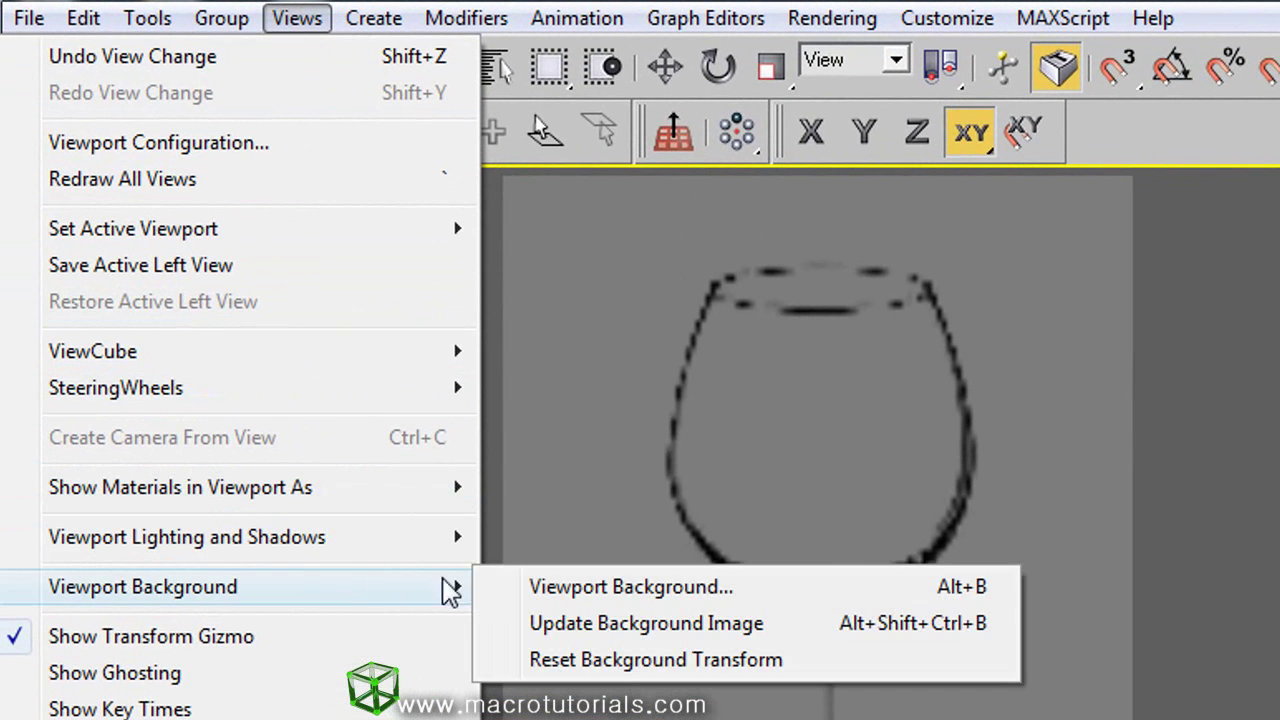
click(604, 624)
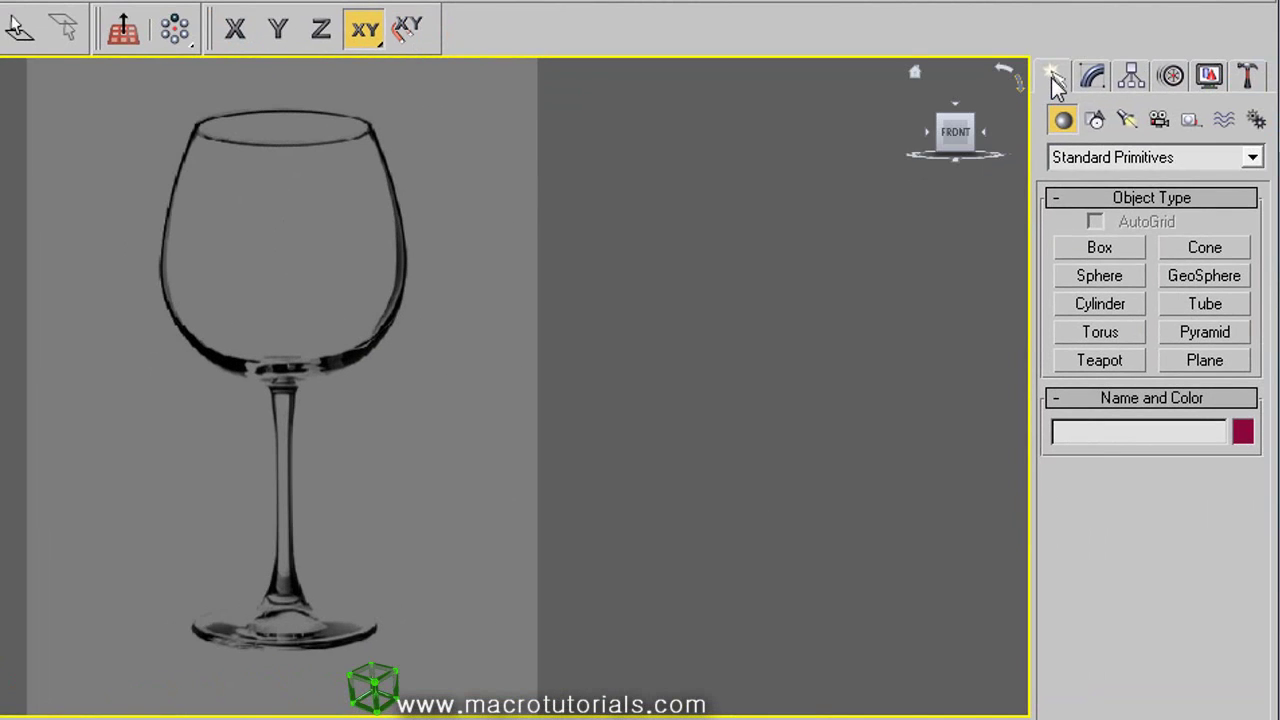
Trace the right outer edge of the wineglass bowl with a Line spline from the rim down to just above the stem
click(1097, 121)
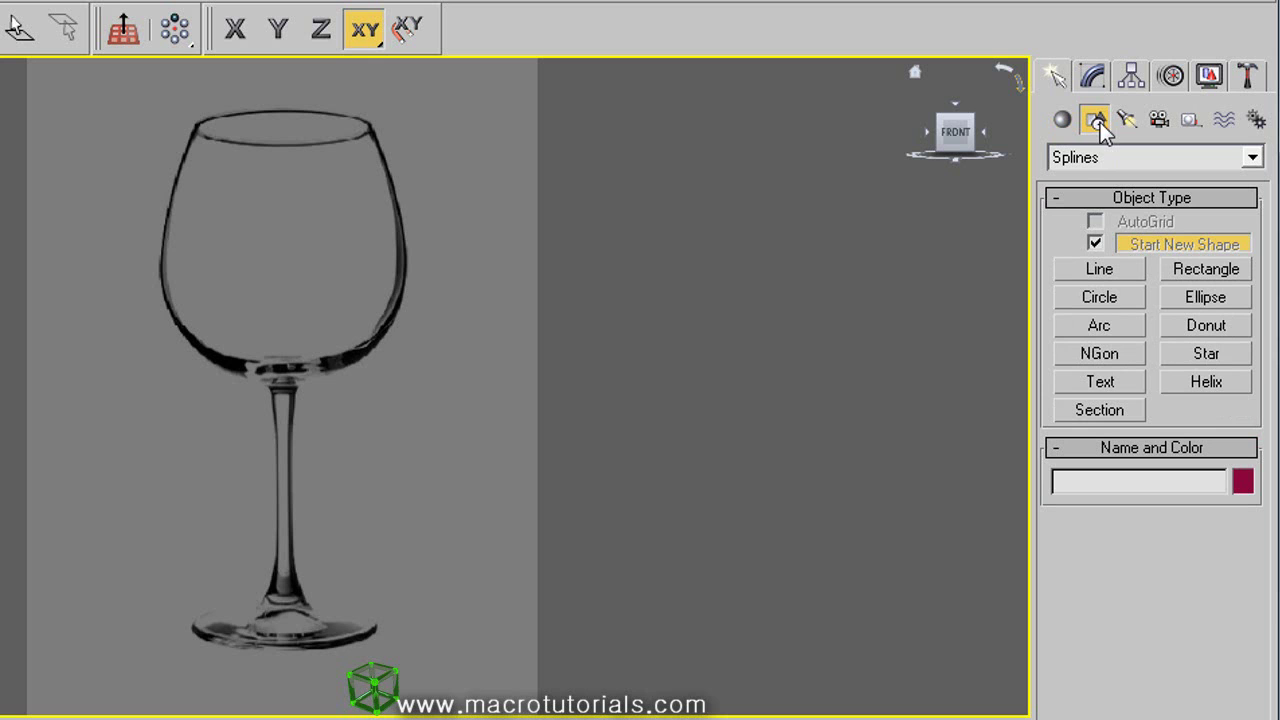
click(1100, 268)
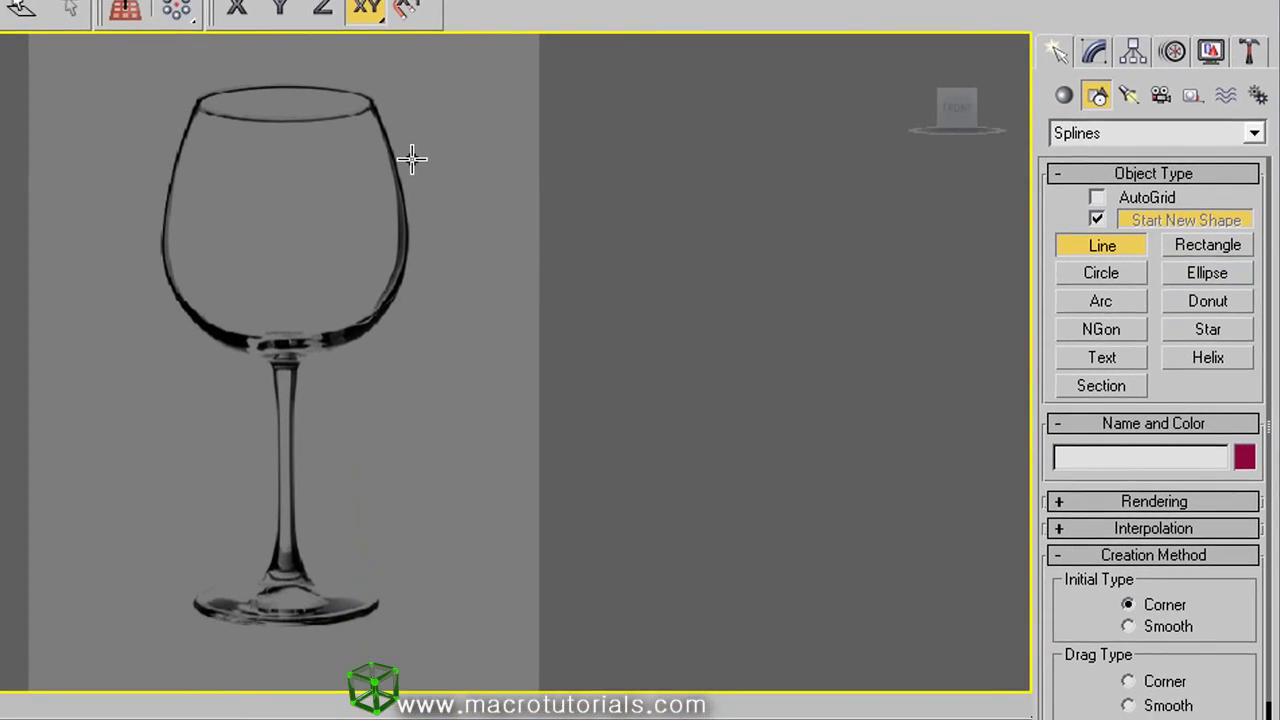
middle_drag(410, 322, 414, 480)
scroll(391, 249, up, 2)
mouse_move(399, 241)
middle_down()
mouse_move(391, 249)
mouse_move(417, 290)
mouse_move(392, 269)
mouse_move(406, 249)
middle_up()
click(365, 88)
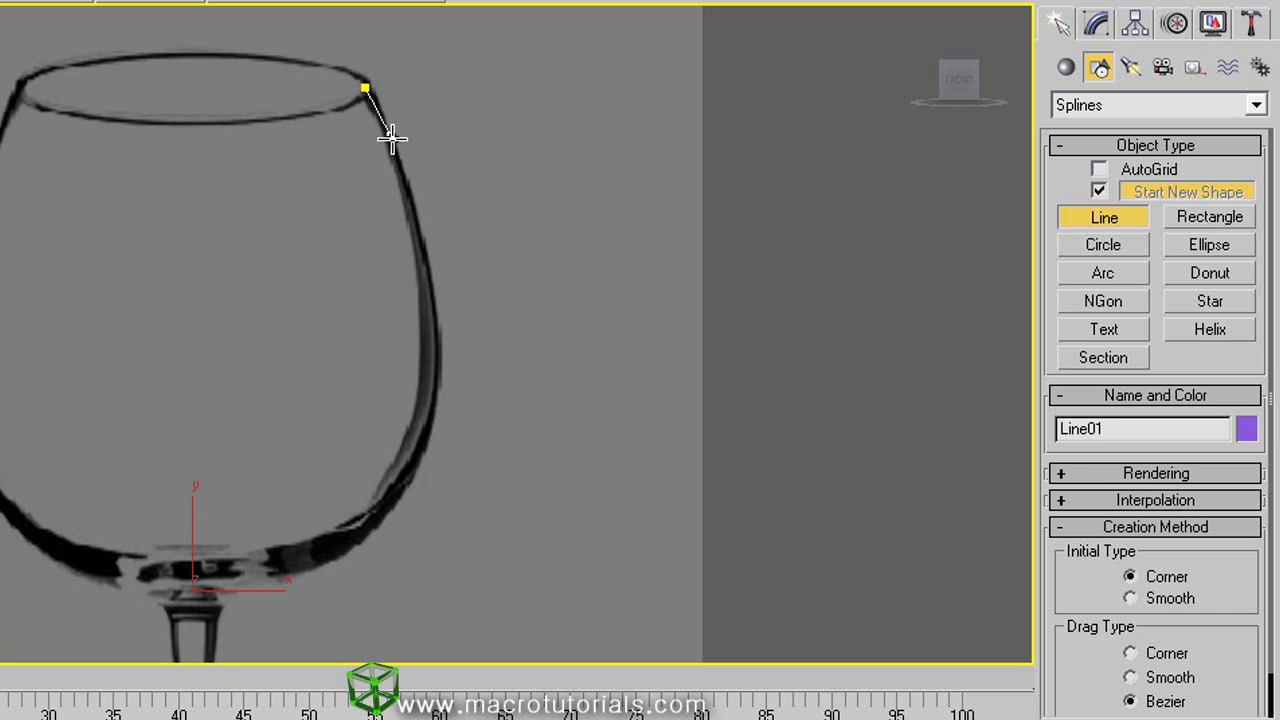
click(401, 159)
click(423, 247)
click(436, 314)
click(439, 409)
click(395, 496)
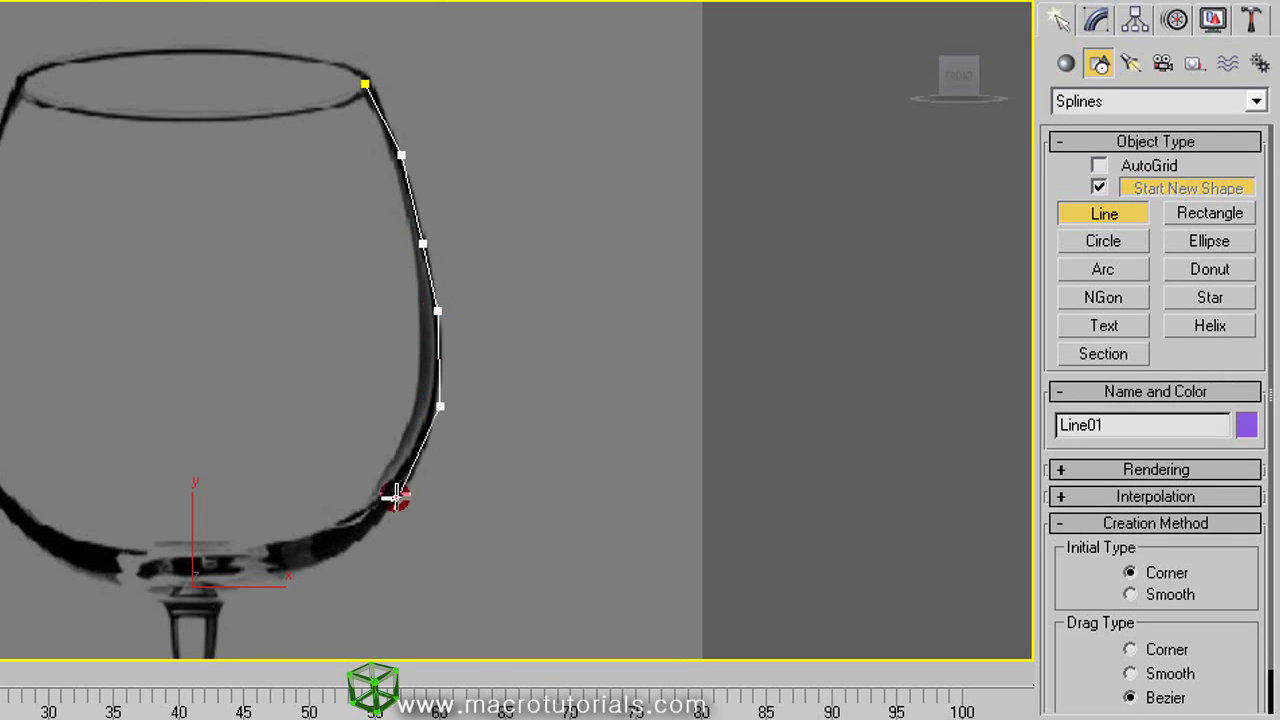
click(340, 554)
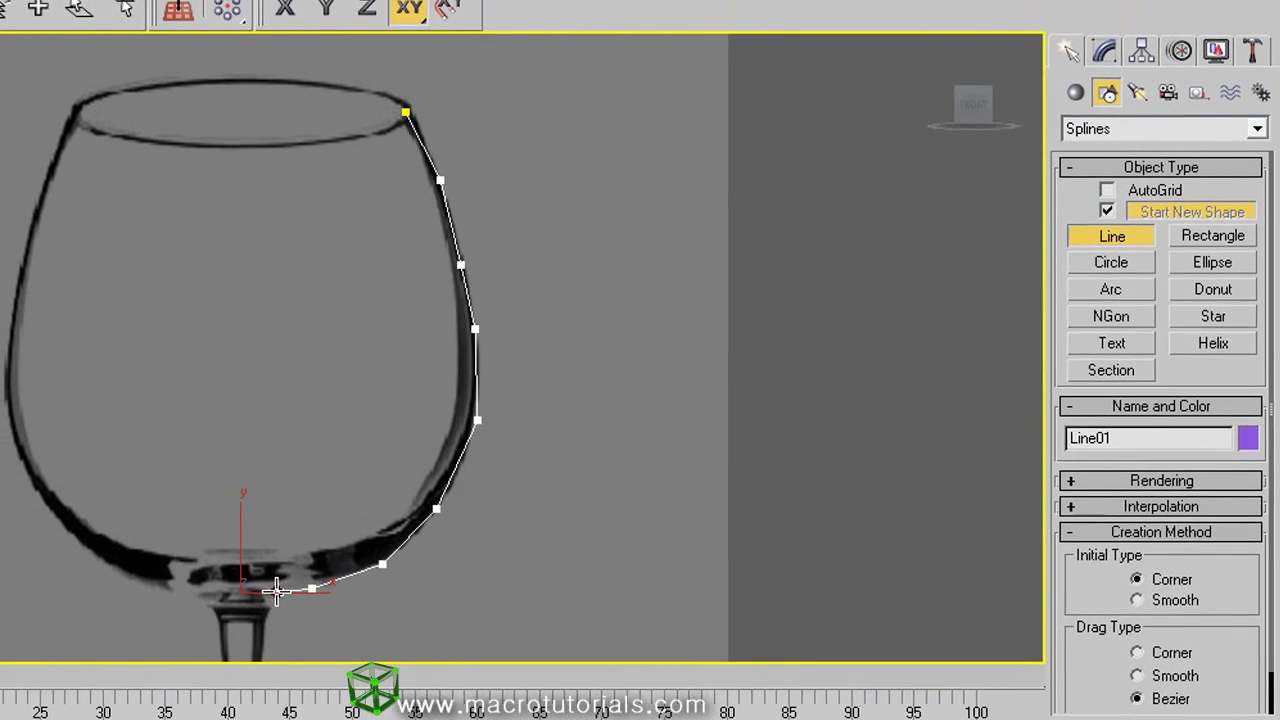
click(293, 586)
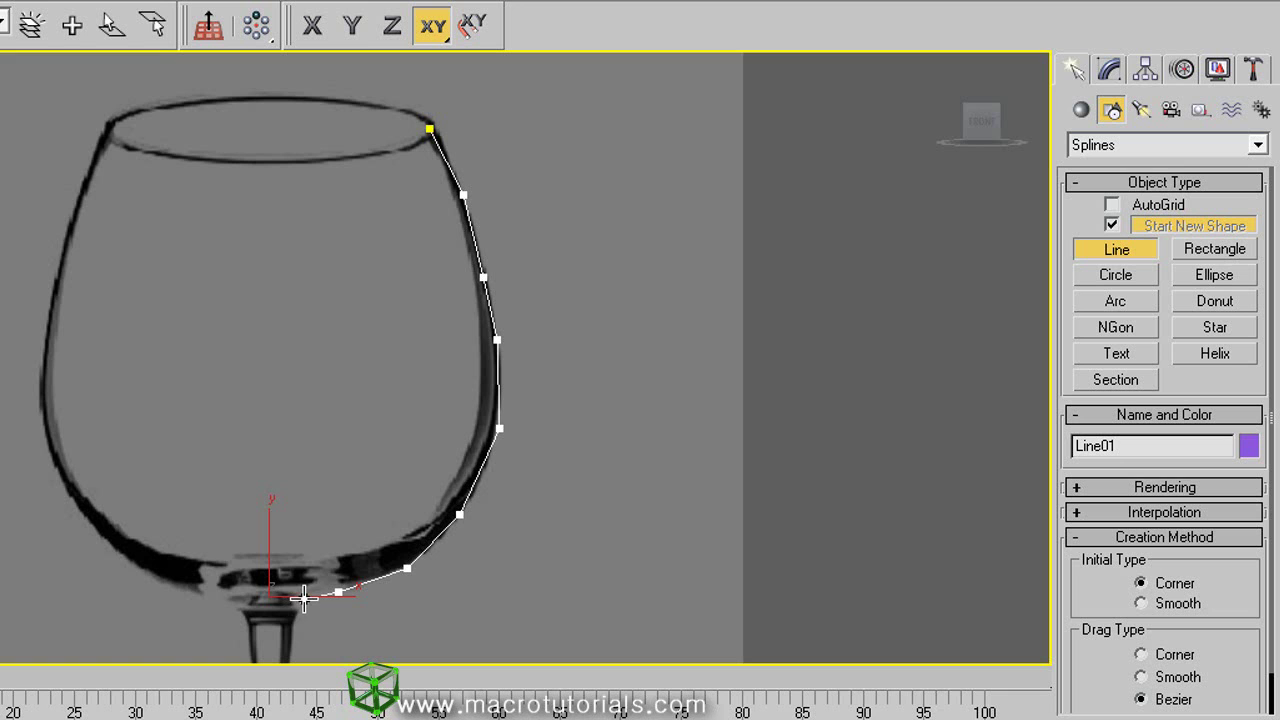
right_click(303, 597)
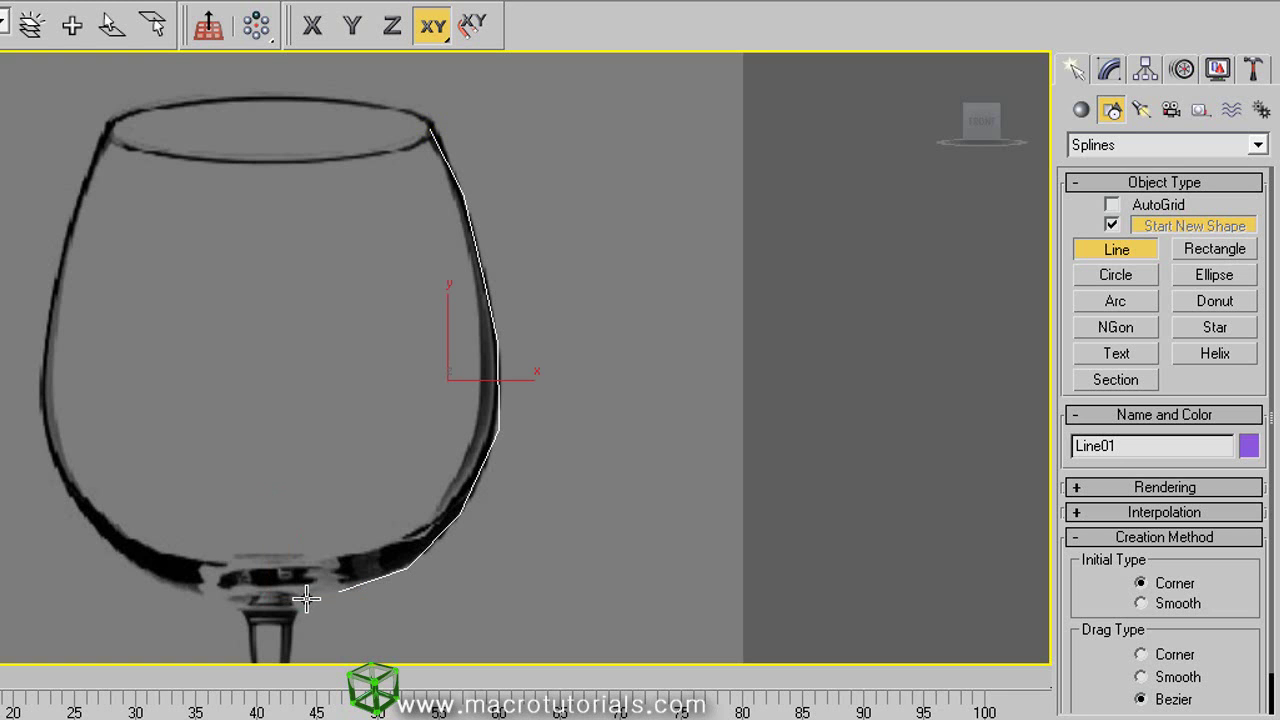
Trace the right edge of the stem with a second Line spline, from the bowl spline's lower end down to the flare above the base
middle_drag(327, 606, 355, 194)
middle_drag(370, 362, 356, 281)
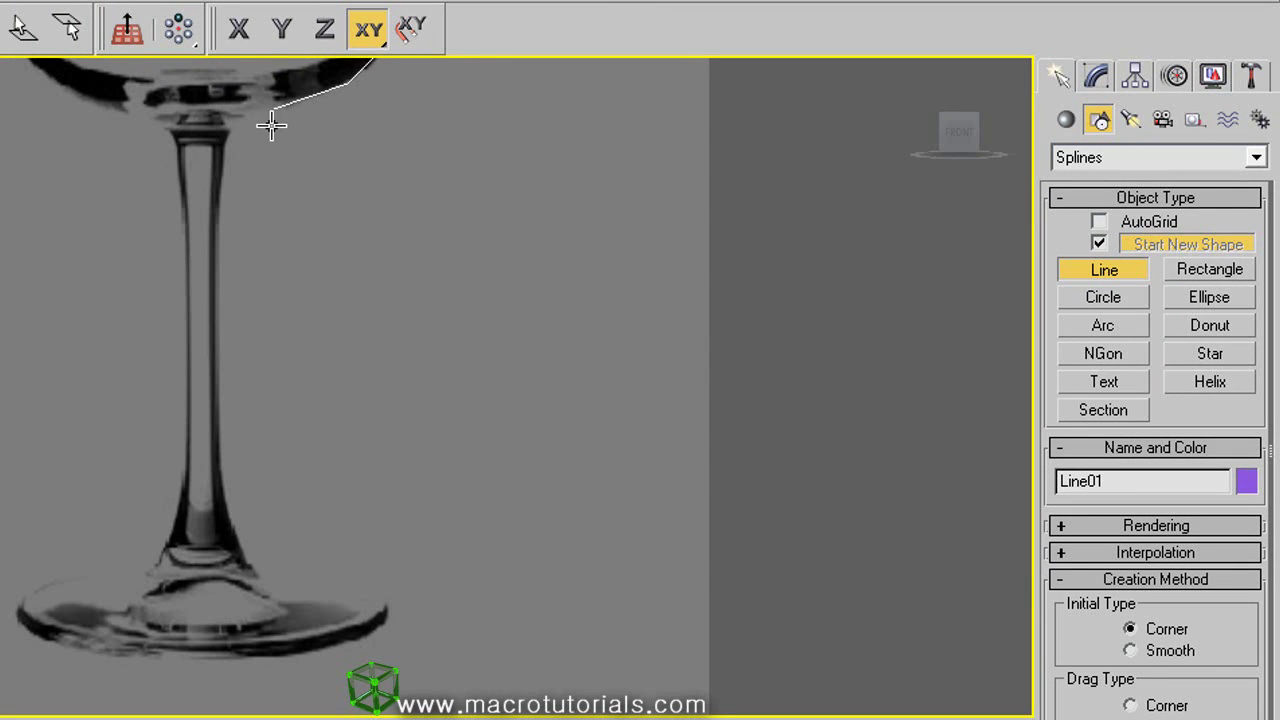
click(260, 115)
click(227, 140)
click(220, 204)
click(219, 282)
click(222, 379)
click(220, 467)
click(241, 549)
scroll(276, 603, up, 3)
middle_drag(283, 606, 297, 262)
right_click(198, 362)
Draw a third Line spline from the stem's lower end around the base's rim and back along its underside to the glass's centre
click(200, 351)
click(238, 405)
click(322, 457)
click(351, 458)
click(435, 456)
click(472, 458)
click(472, 489)
click(109, 503)
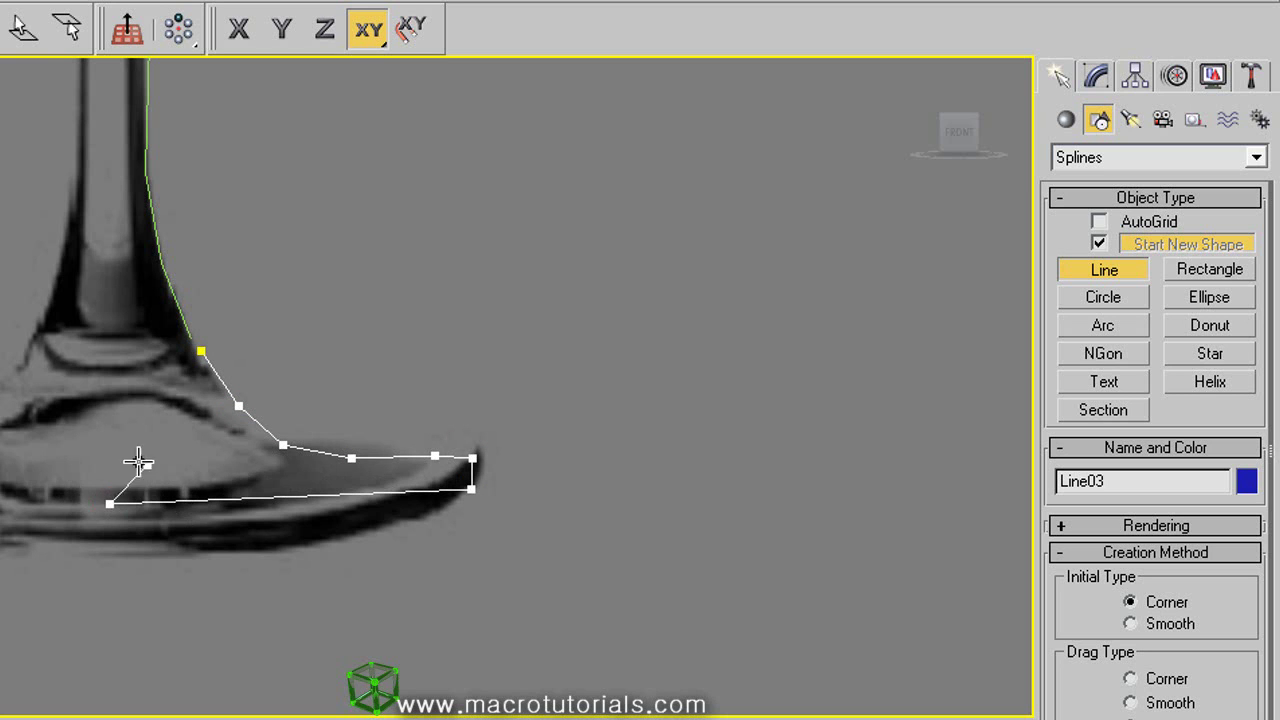
right_click(58, 446)
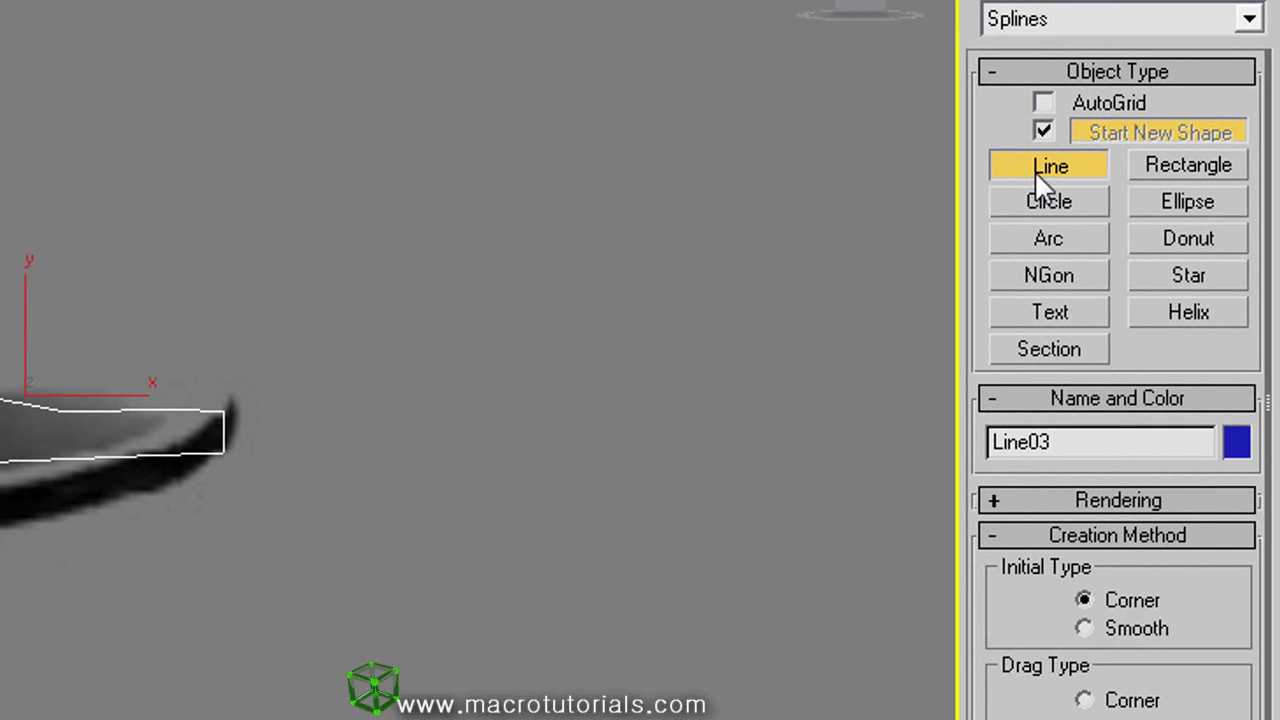
right_click(666, 240)
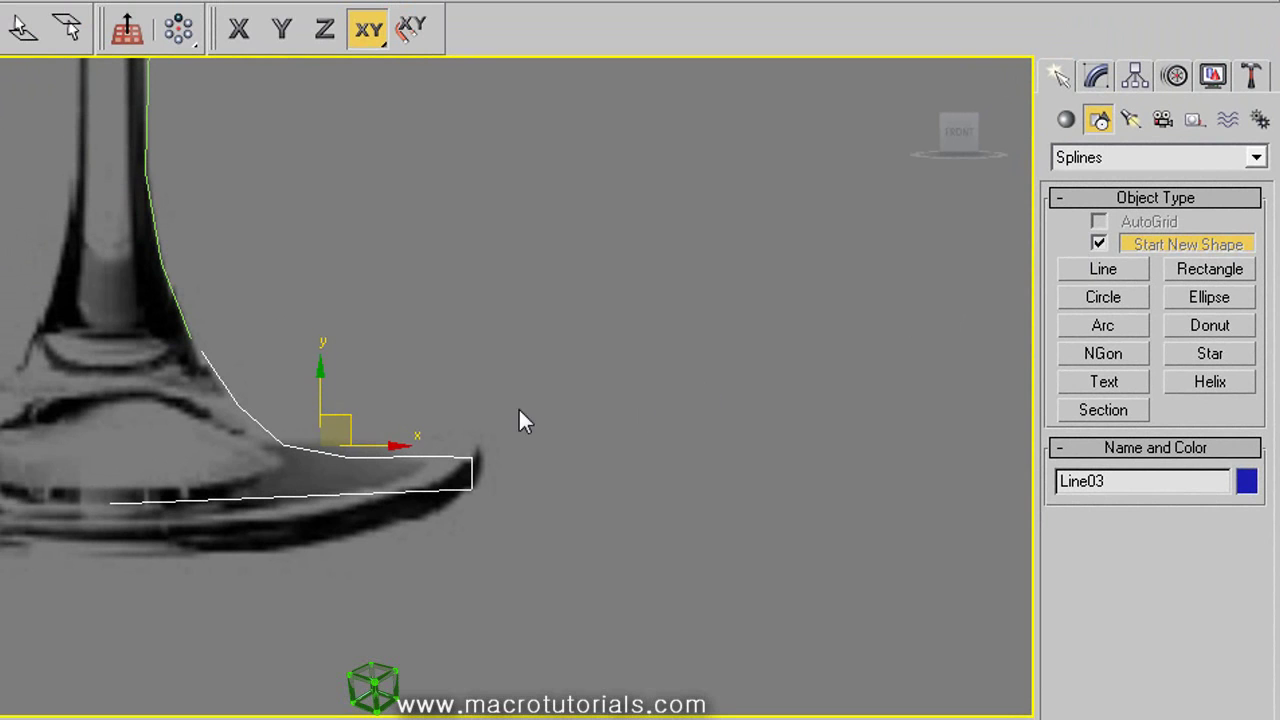
Turn off the background display in the Front viewport and deselect the base spline
middle_drag(513, 443, 521, 532)
scroll(498, 447, down, 3)
middle_drag(440, 299, 414, 432)
scroll(400, 430, down, 4)
middle_drag(394, 374, 383, 399)
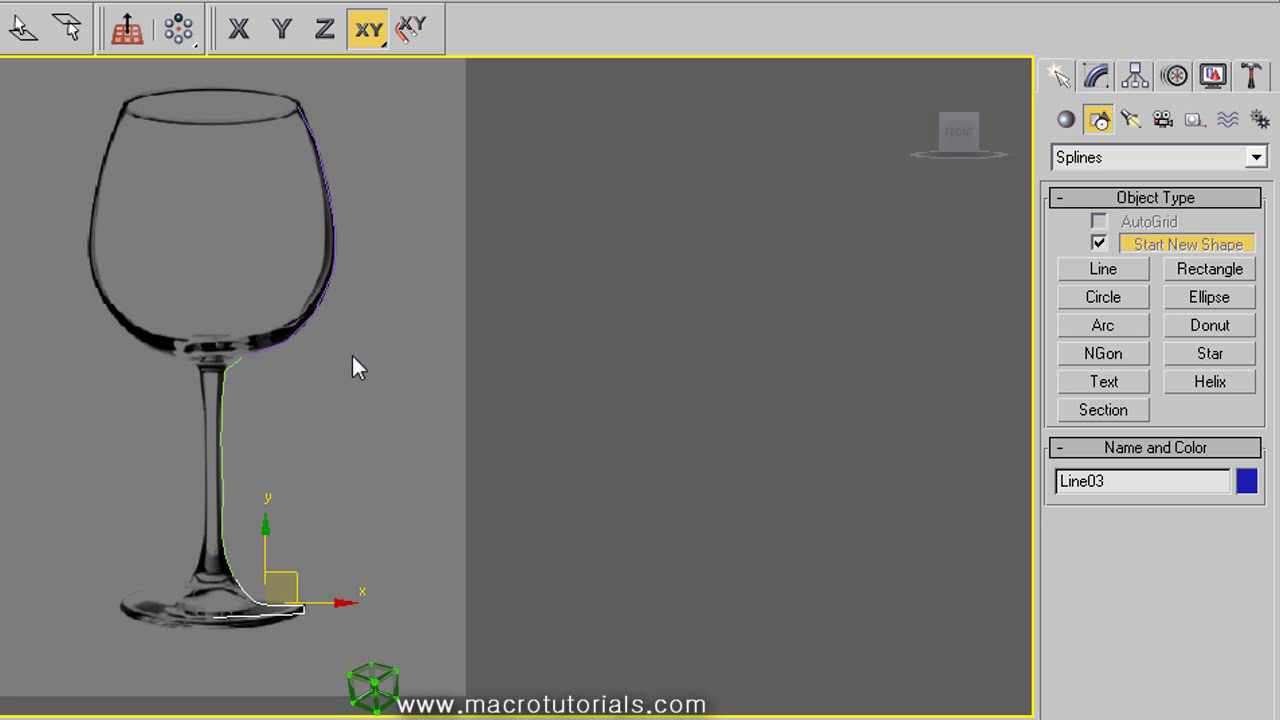
key(alt+b)
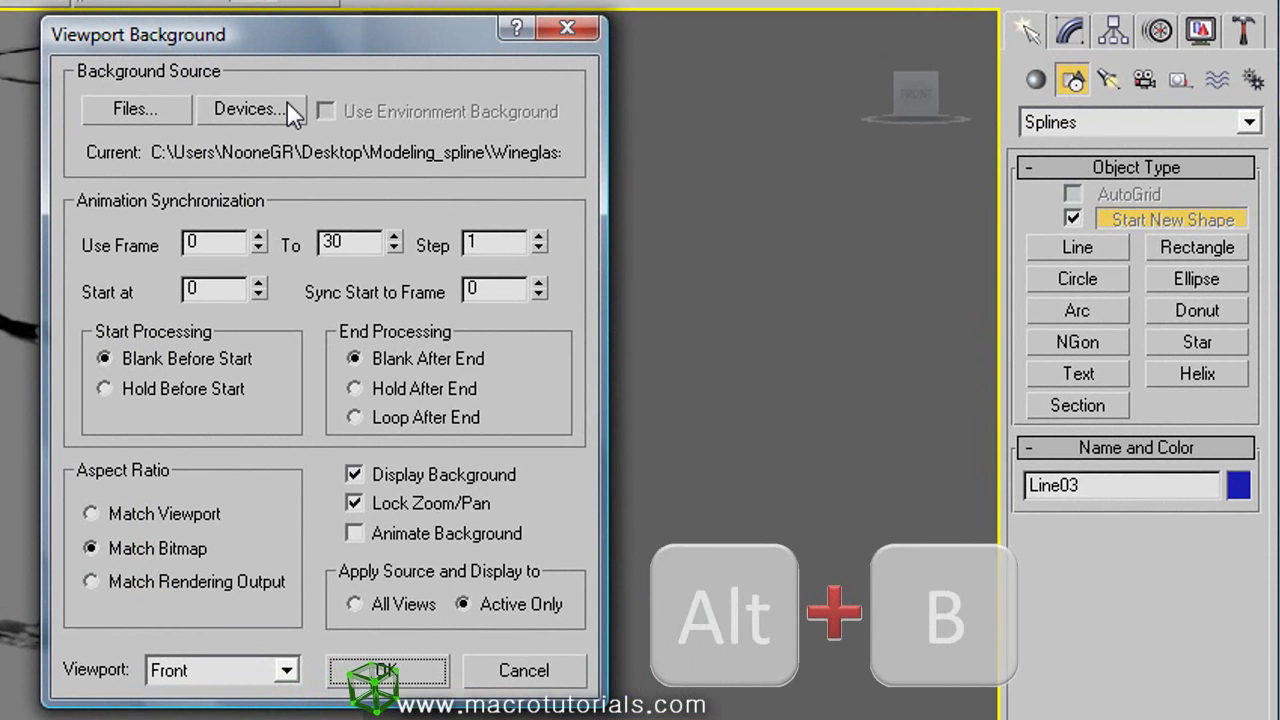
drag(350, 47, 331, 52)
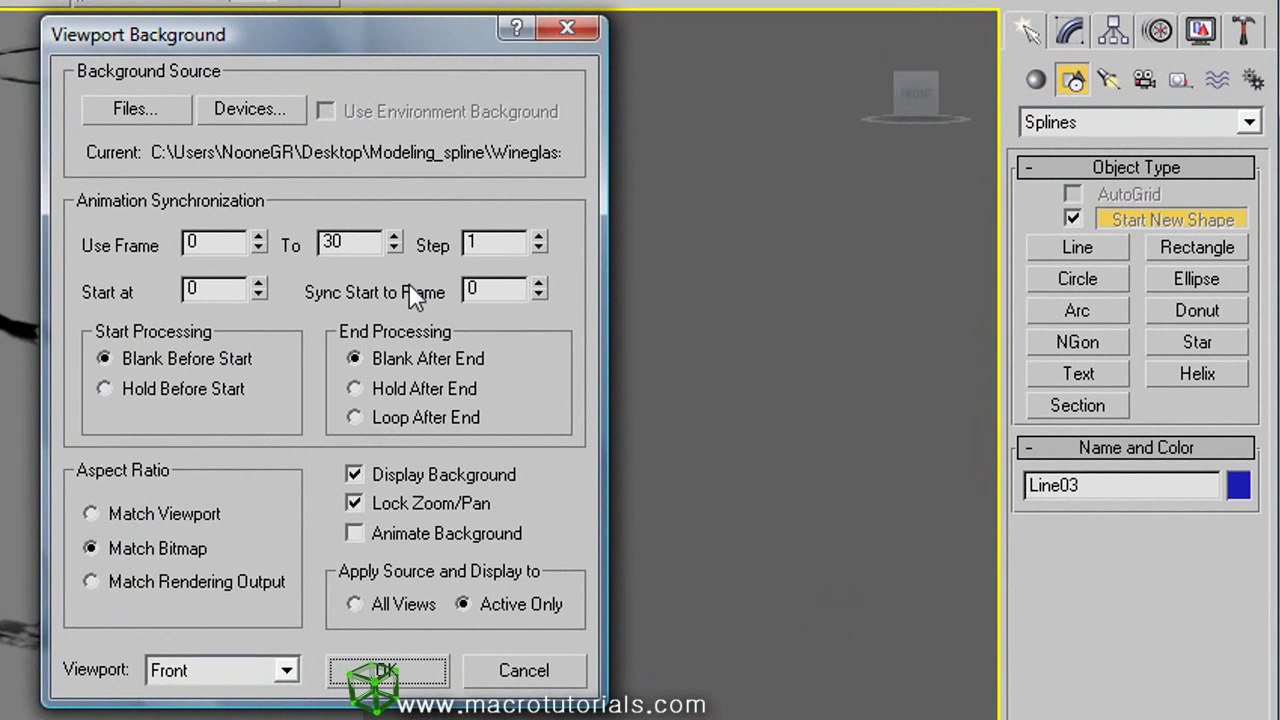
click(356, 475)
click(395, 672)
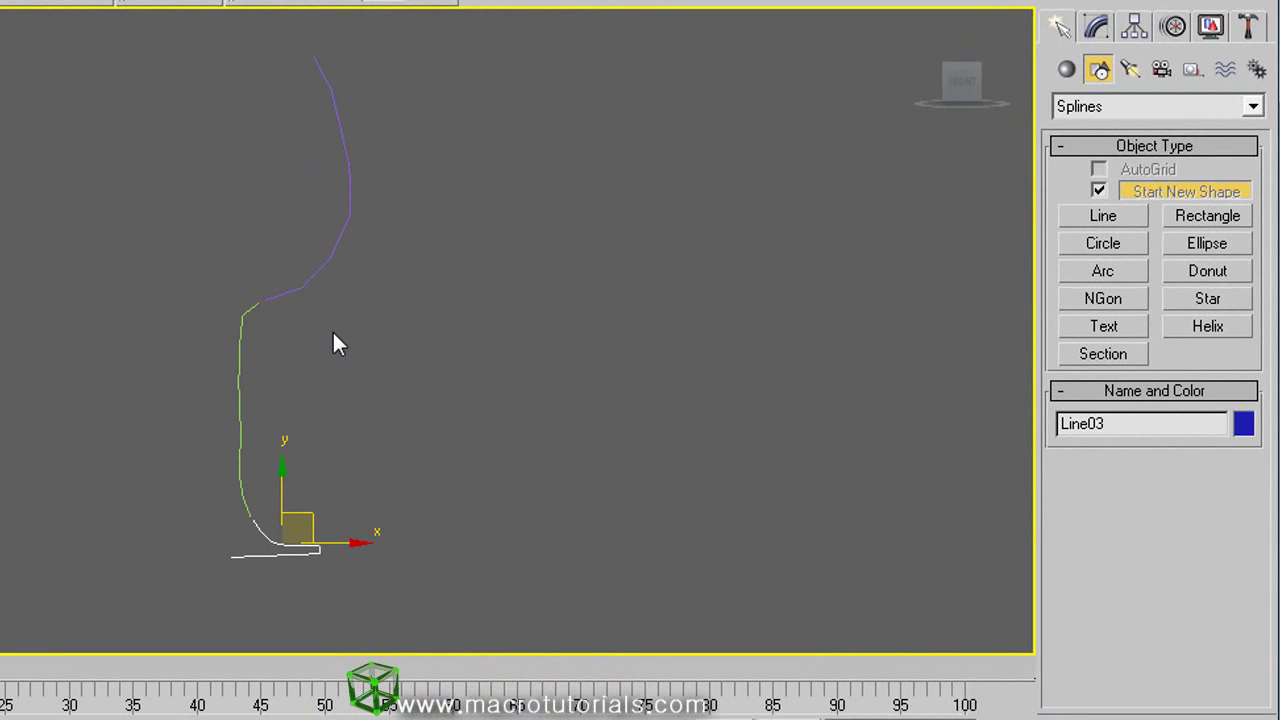
click(335, 336)
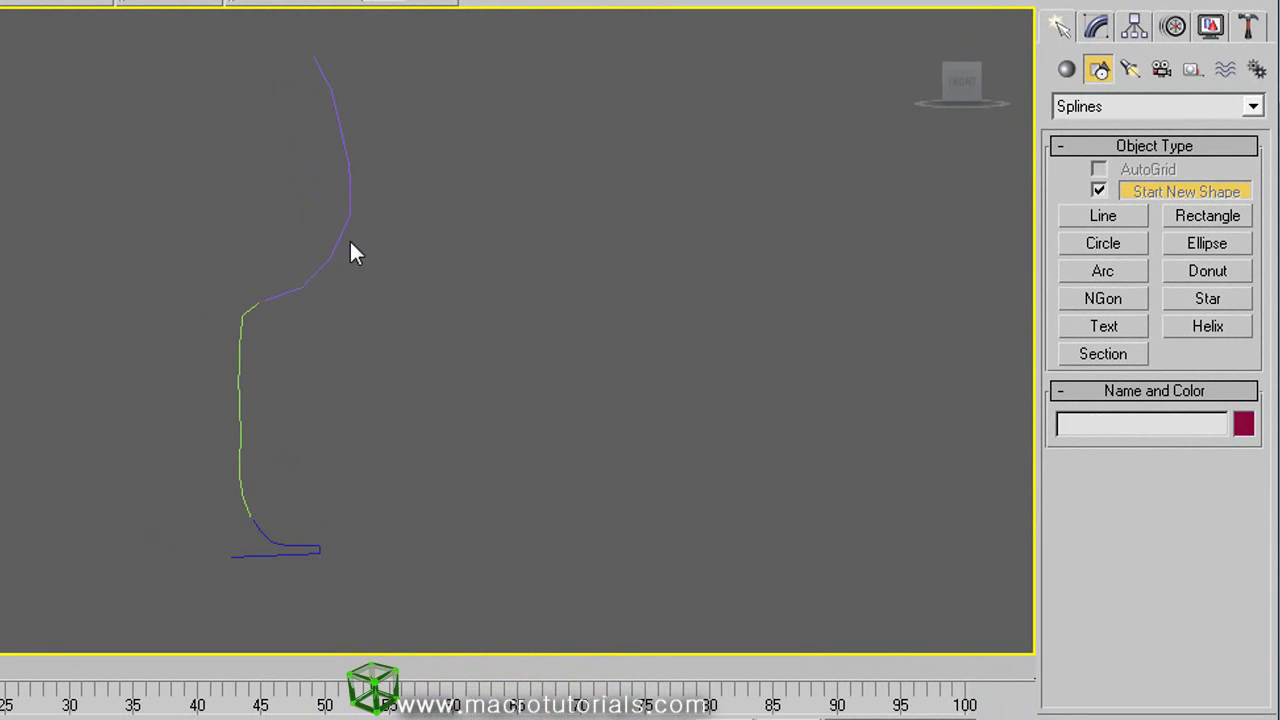
Attach the stem and base splines to the bowl spline so the wineglass profile is one editable line
click(342, 235)
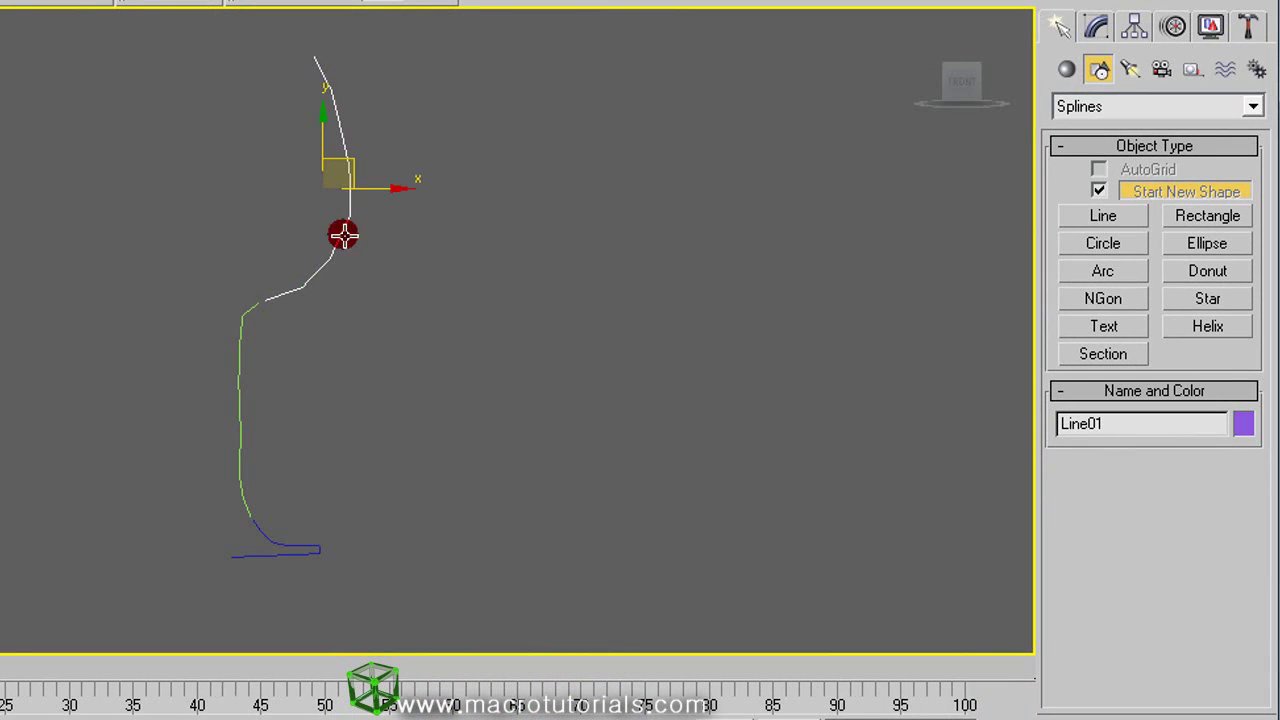
click(1100, 26)
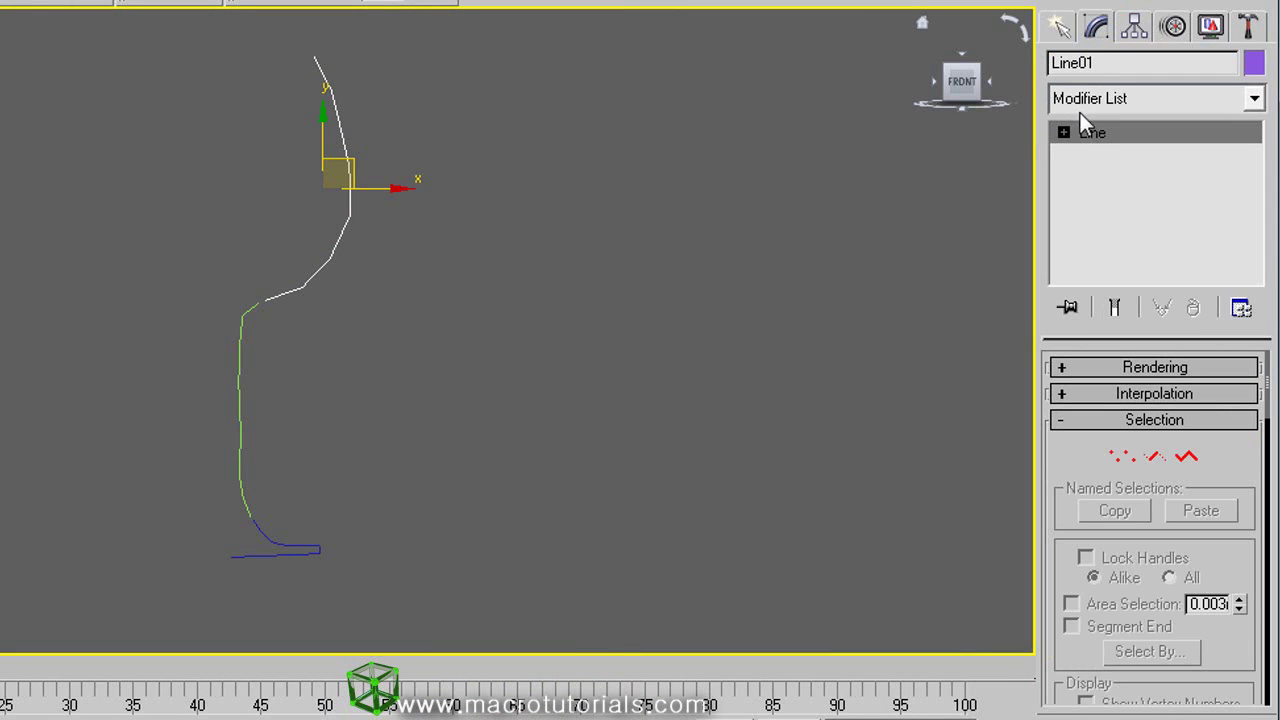
key(1)
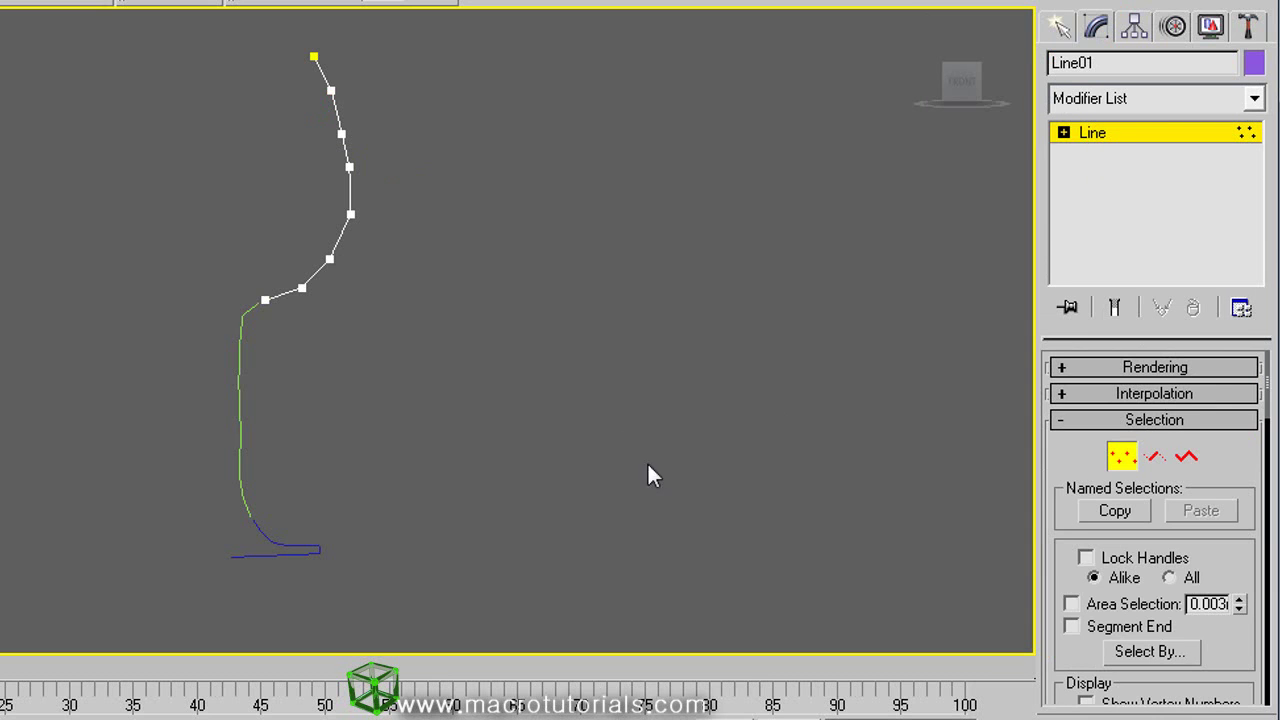
scroll(1065, 527, down, 6)
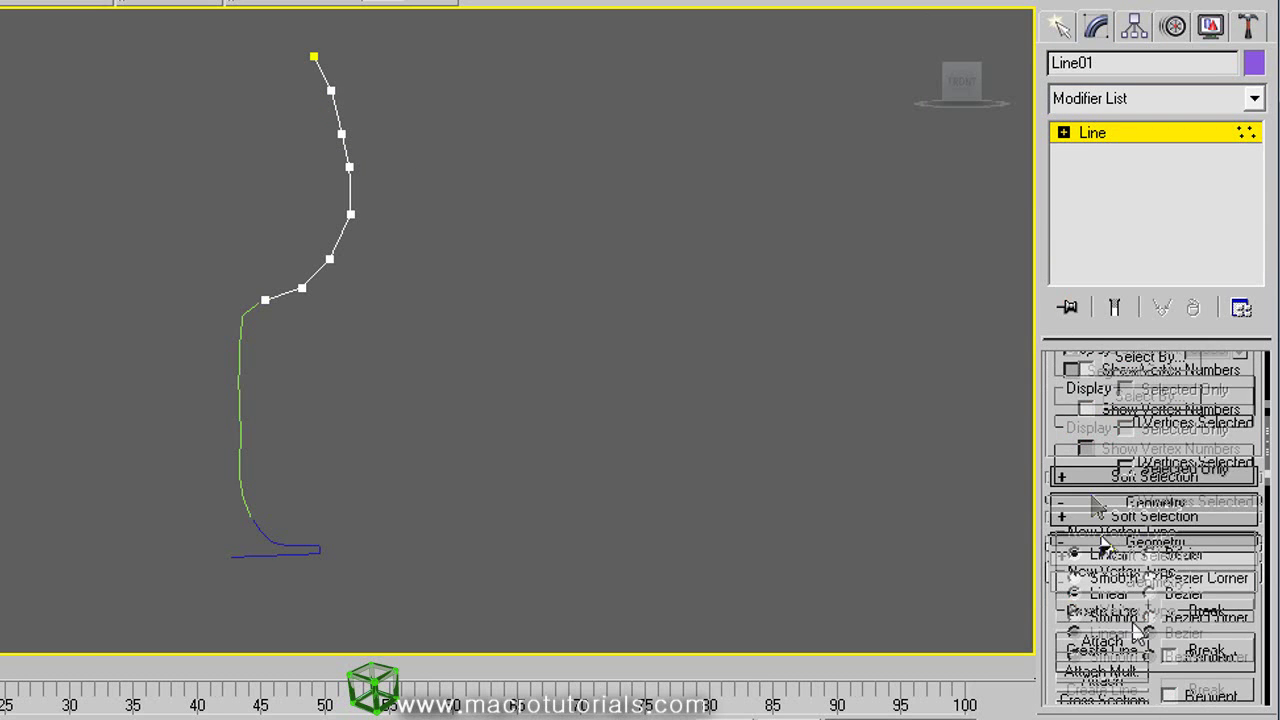
click(1105, 642)
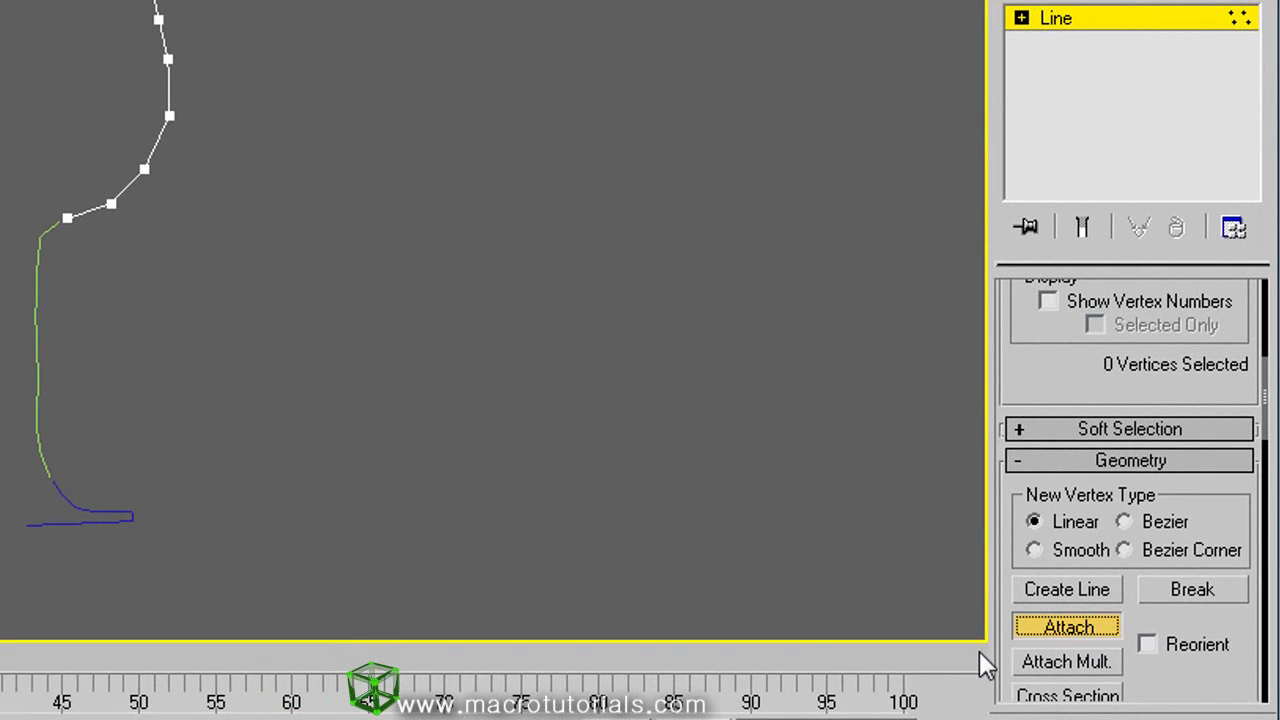
click(40, 250)
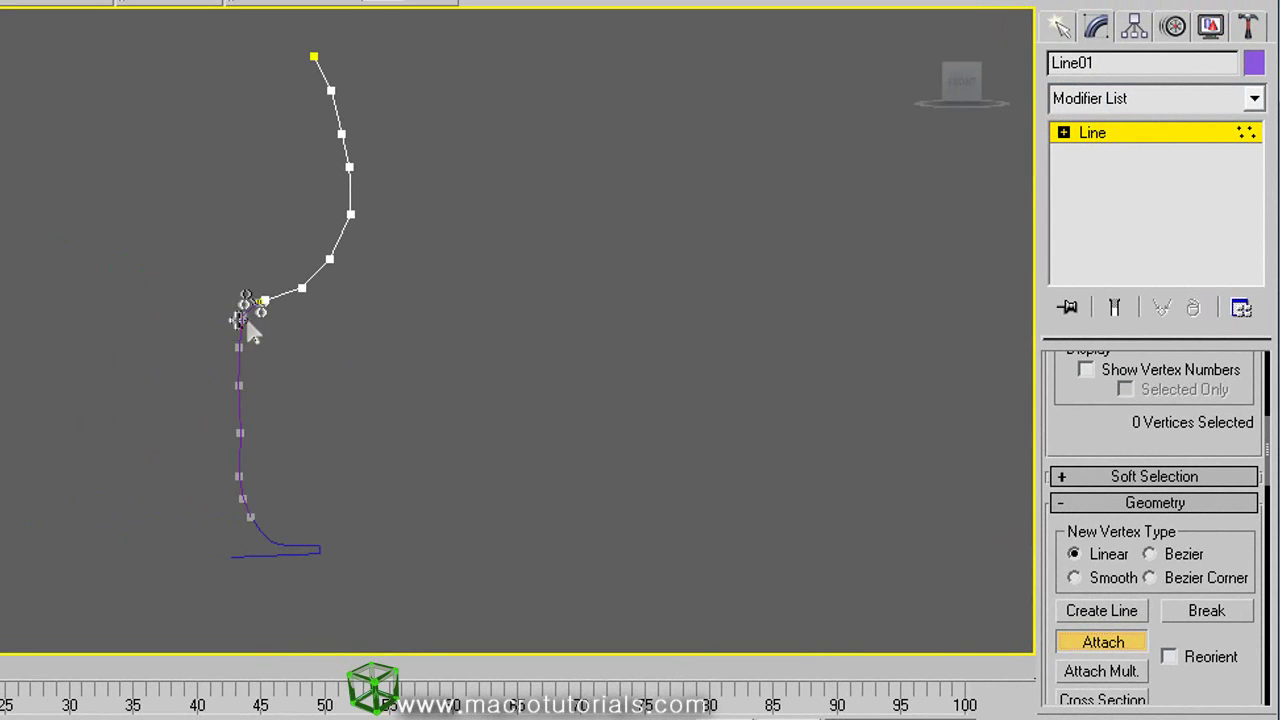
click(272, 548)
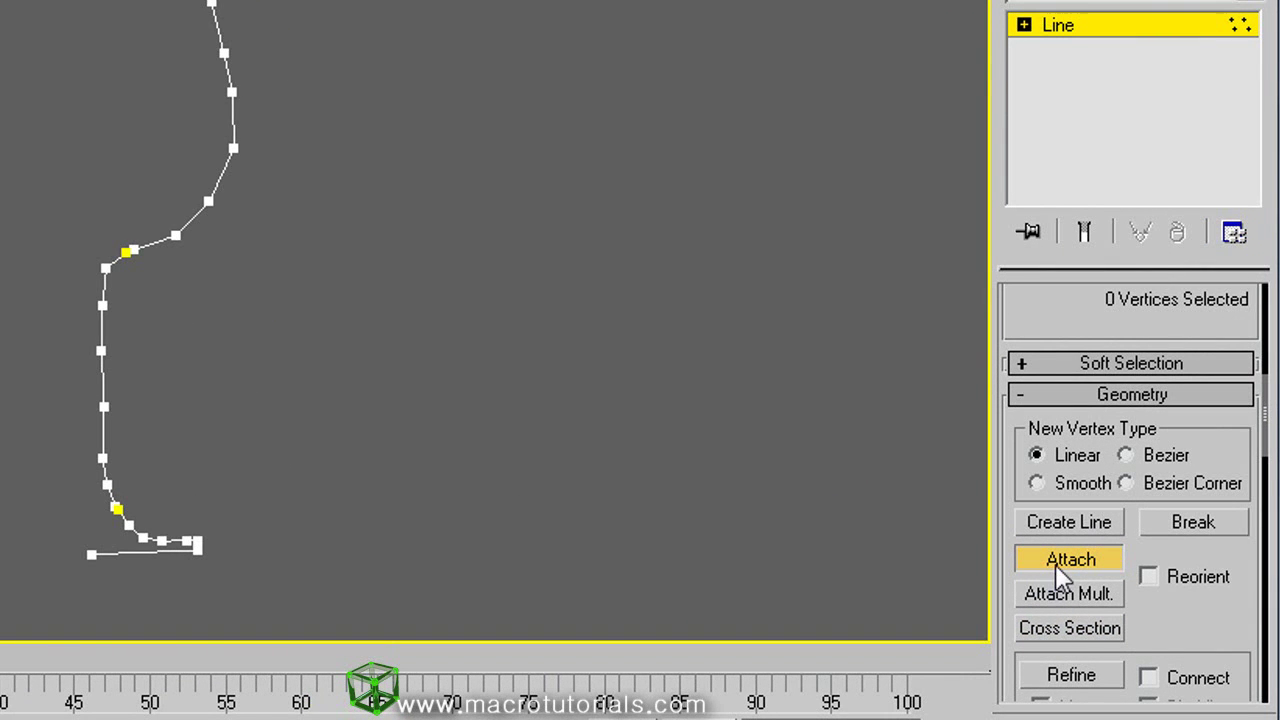
click(1064, 566)
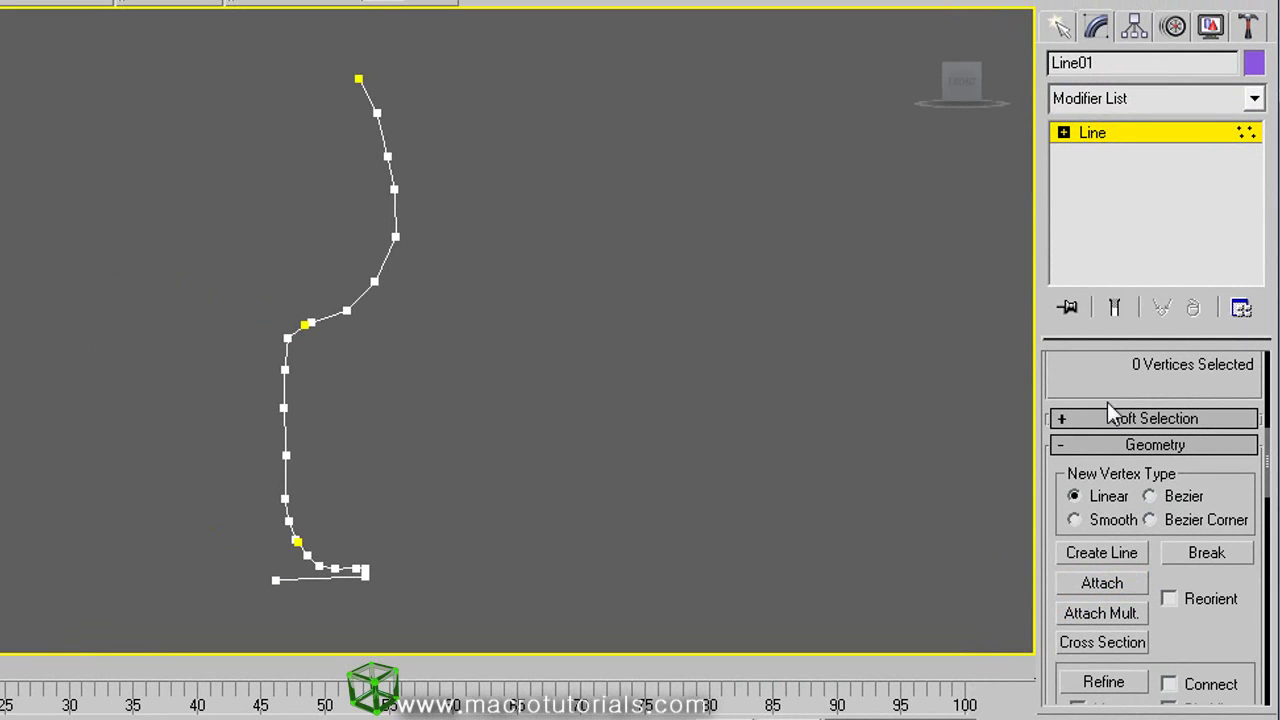
Move the stem's top end vertex onto the bowl spline's lower end vertex to weld the two segments together
drag(1100, 375, 1091, 608)
scroll(1120, 543, up, 3)
drag(1086, 463, 1080, 436)
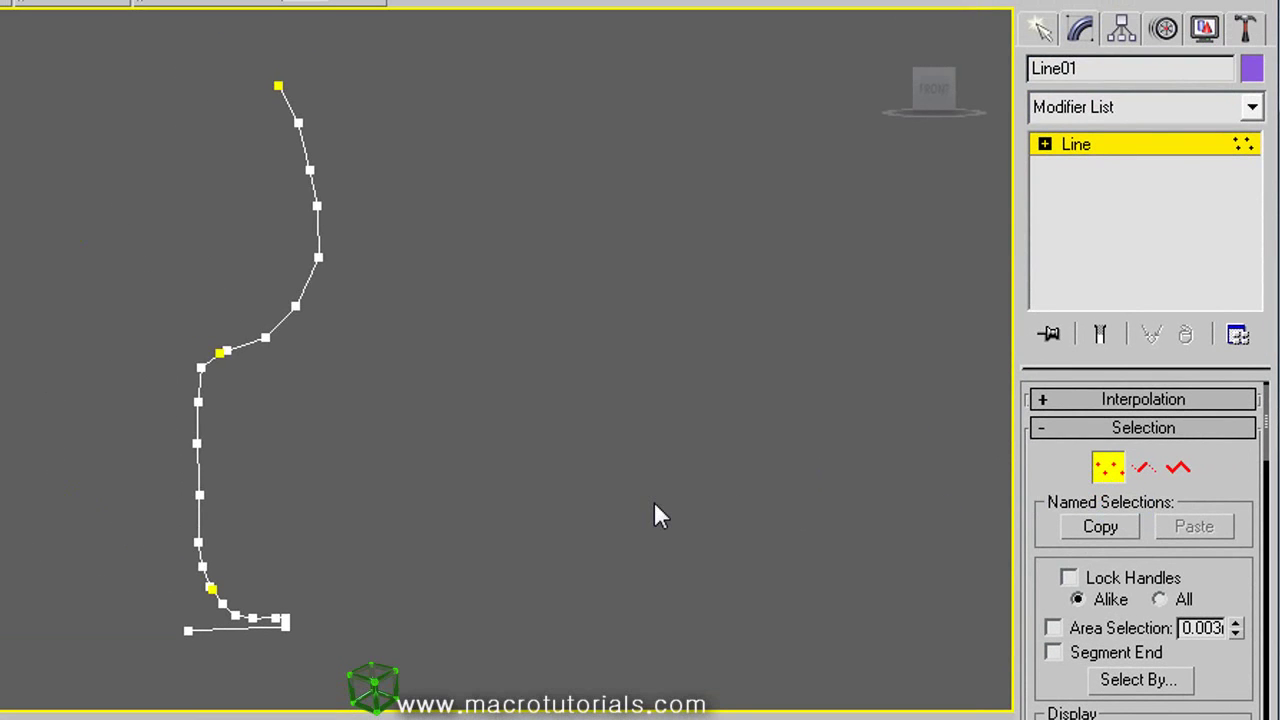
scroll(249, 380, up, 5)
scroll(452, 353, up, 3)
middle_drag(650, 371, 507, 481)
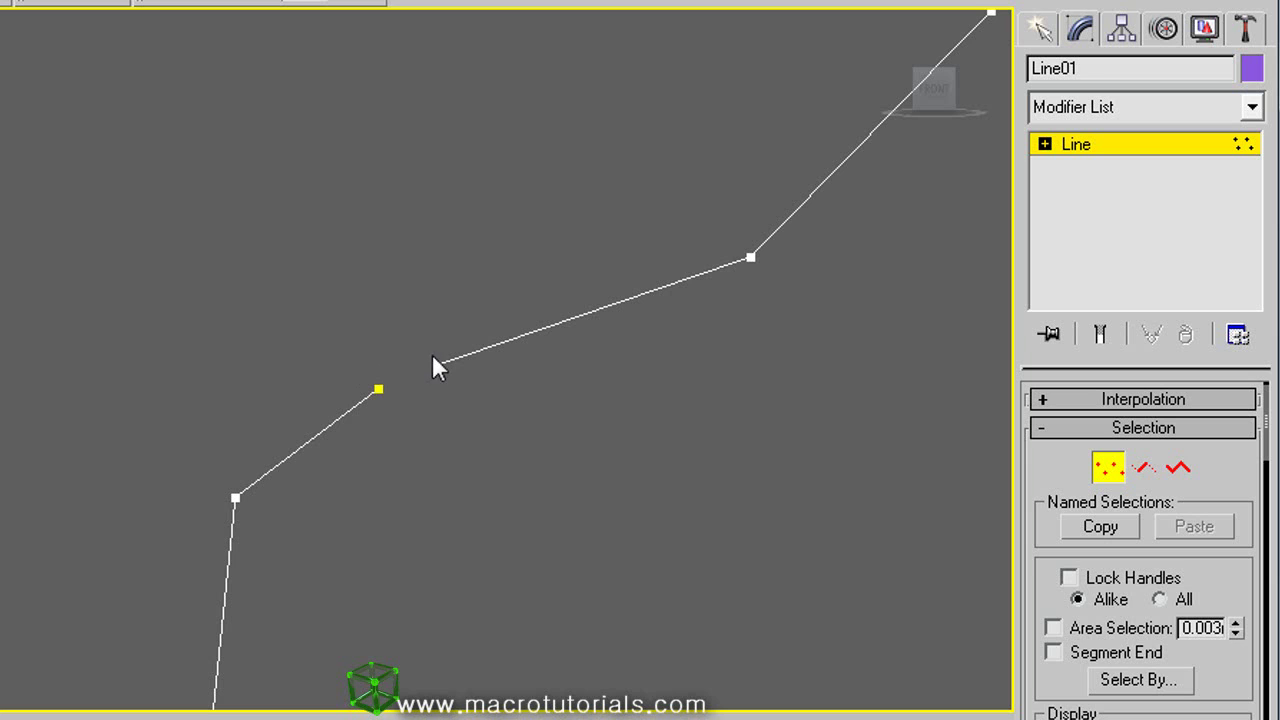
click(375, 387)
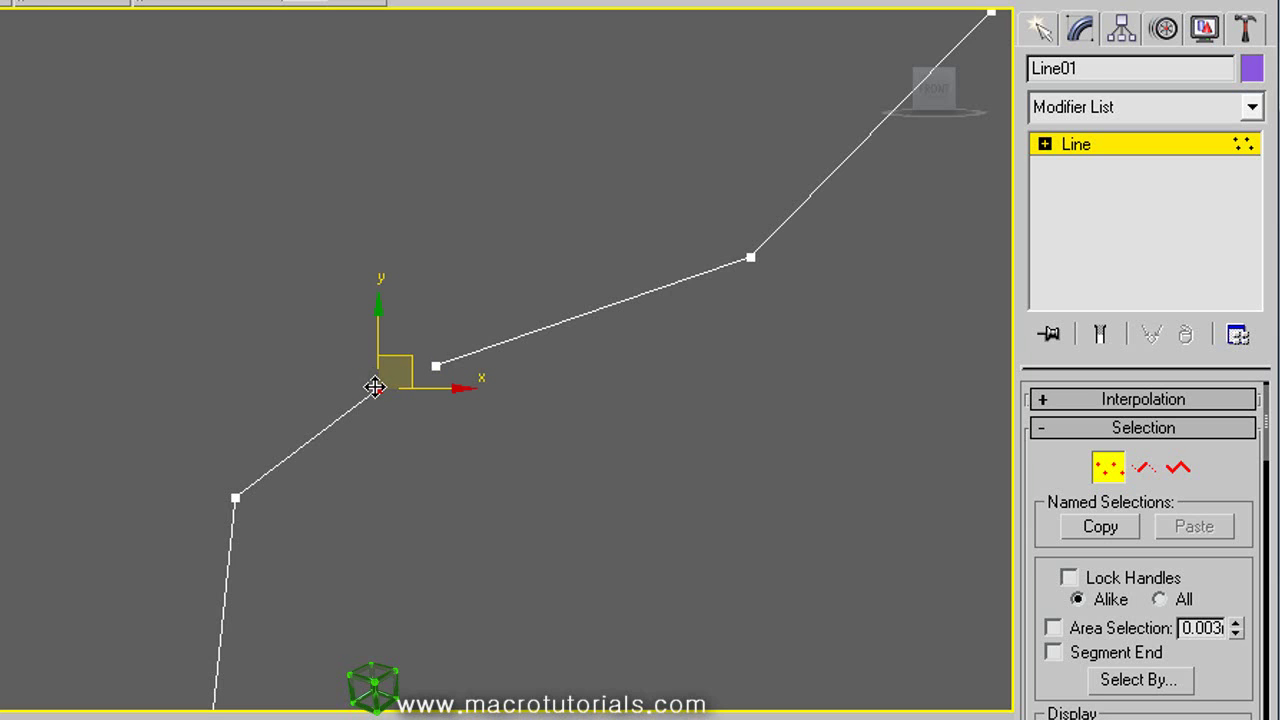
drag(386, 378, 448, 338)
click(446, 438)
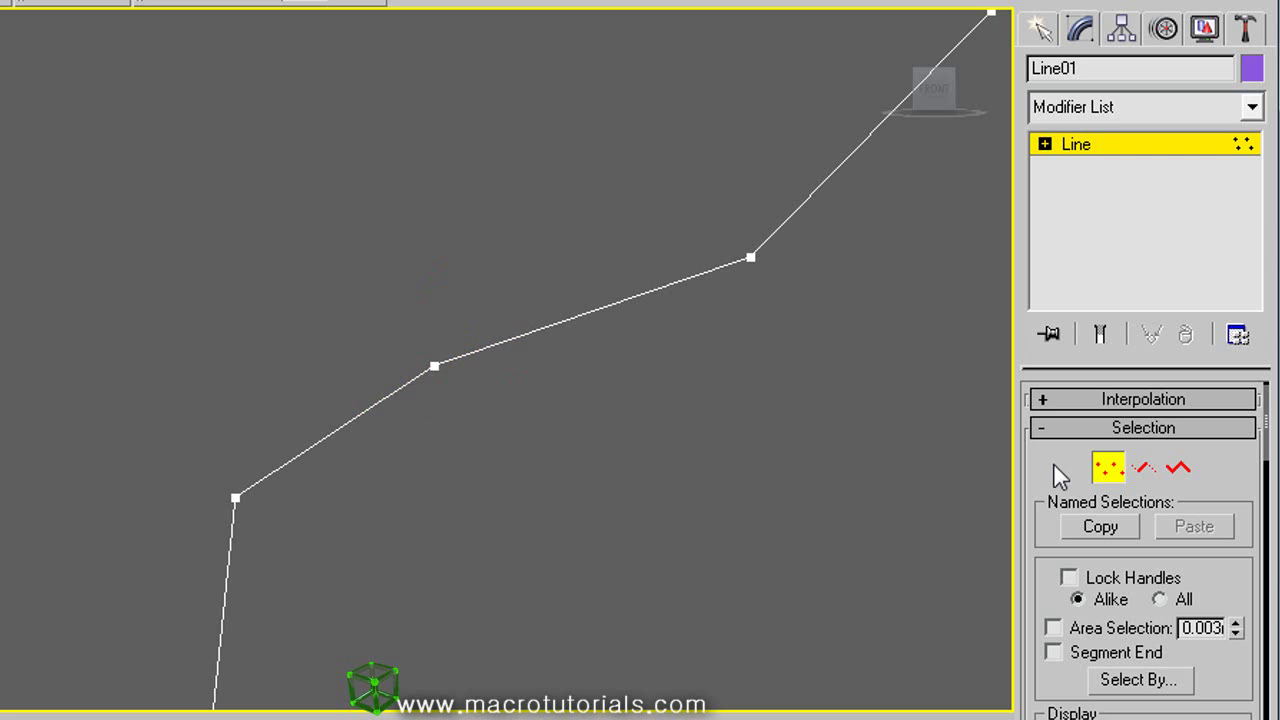
Move the base segment's upper end vertex onto the stem's lower end vertex to weld them into one continuous profile
scroll(1051, 474, down, 5)
scroll(1088, 510, down, 5)
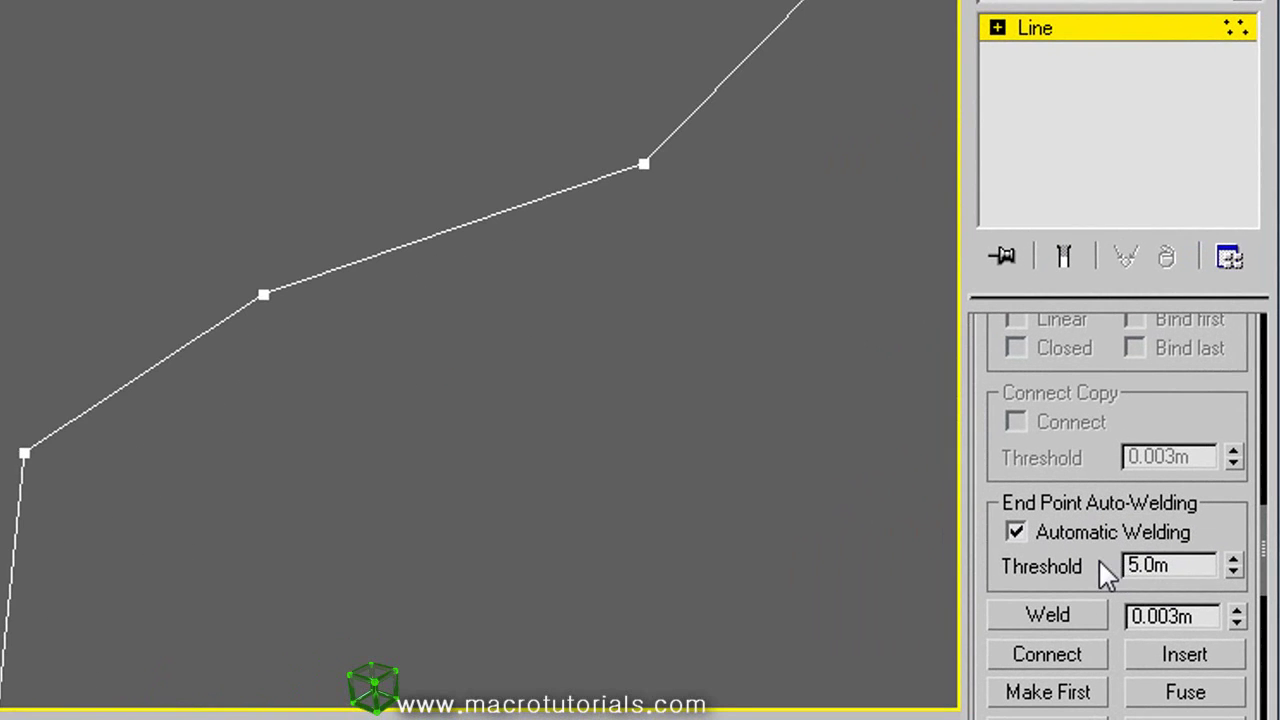
click(330, 544)
scroll(330, 544, down, 5)
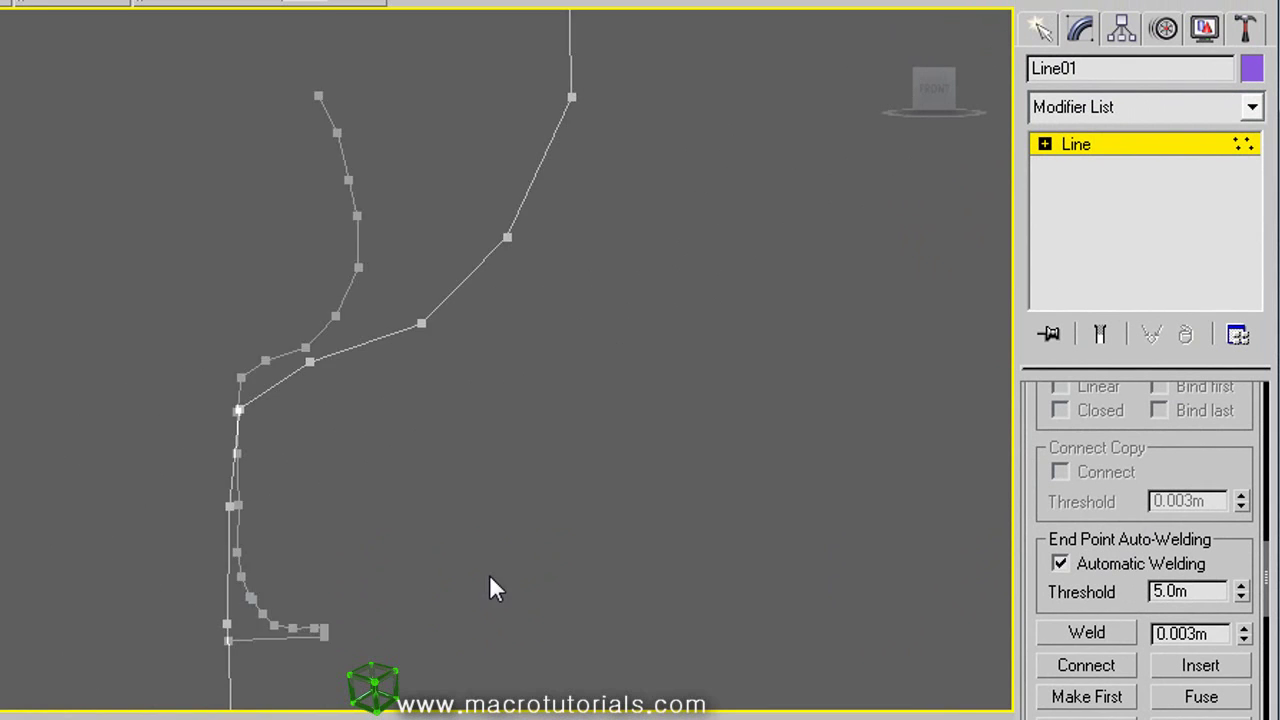
middle_drag(489, 575, 489, 430)
scroll(304, 388, up, 3)
middle_drag(429, 575, 379, 401)
scroll(287, 480, up, 2)
middle_drag(288, 484, 377, 416)
scroll(452, 348, up, 2)
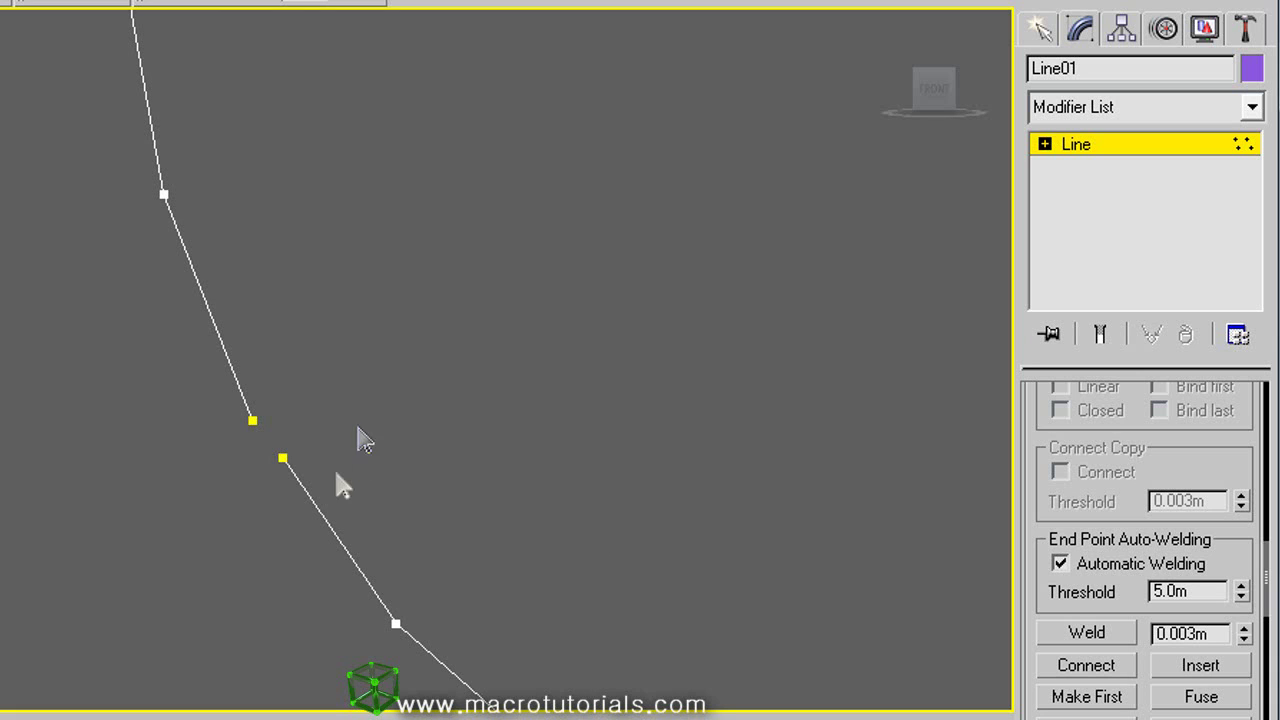
click(283, 458)
drag(309, 426, 280, 390)
click(332, 436)
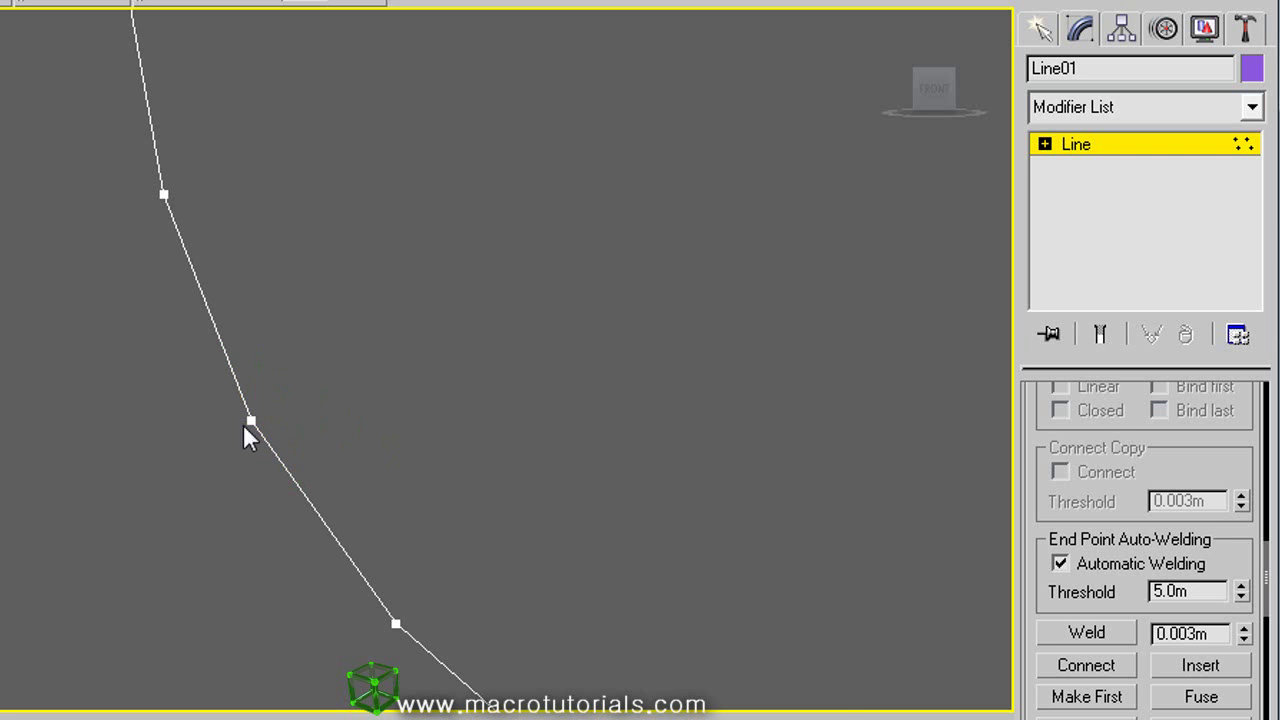
Turn the background display back on in the Front viewport with the whole profile in view
scroll(380, 420, down, 5)
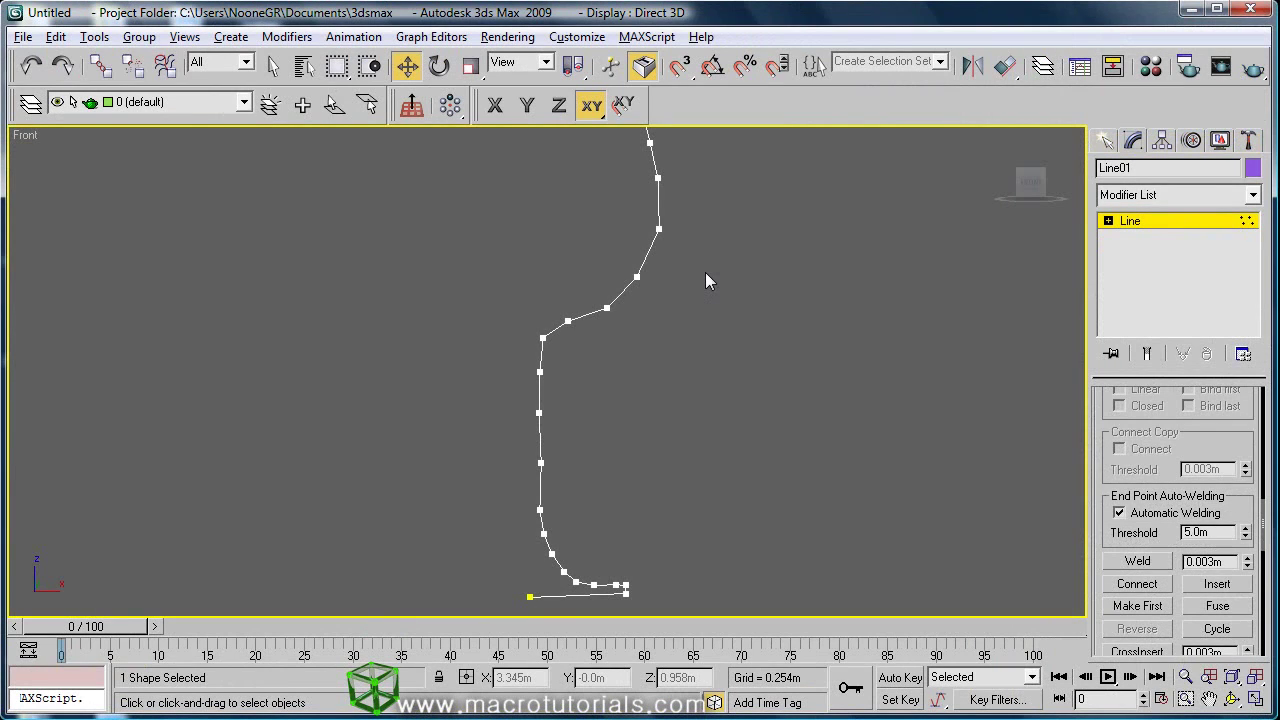
middle_drag(705, 272, 684, 304)
scroll(718, 328, down, 1)
key(alt+b)
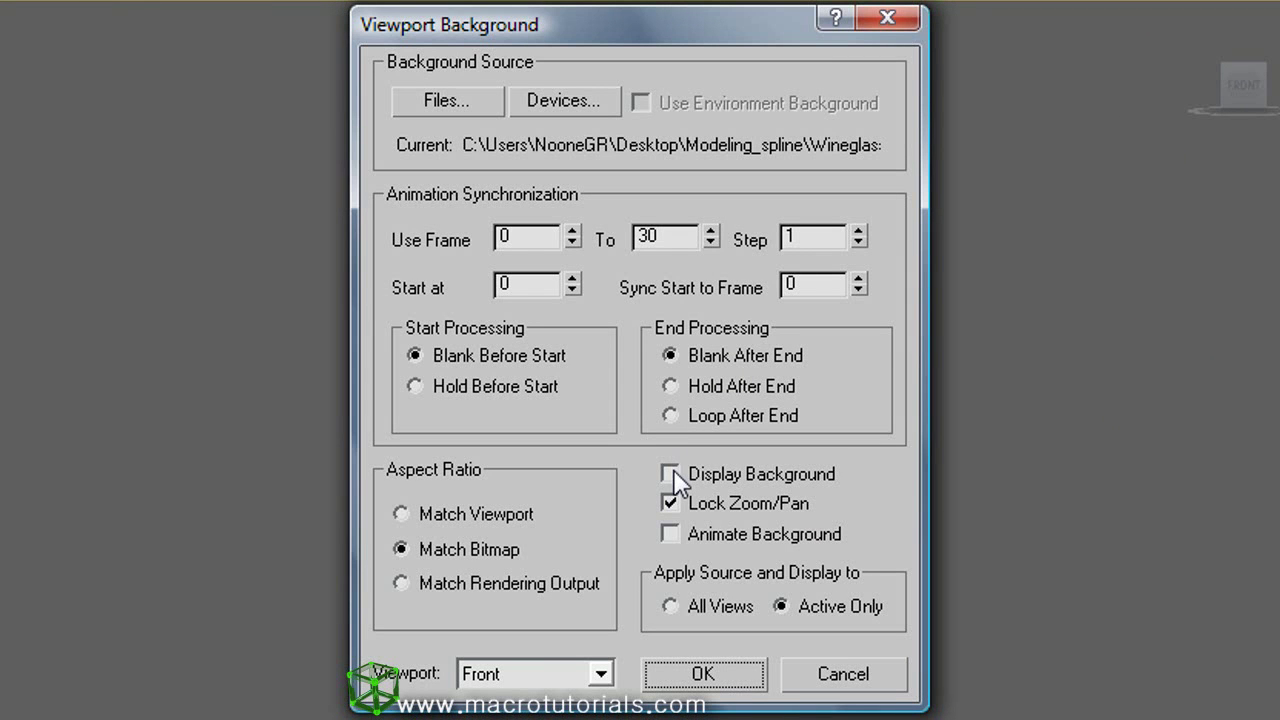
click(670, 474)
click(685, 674)
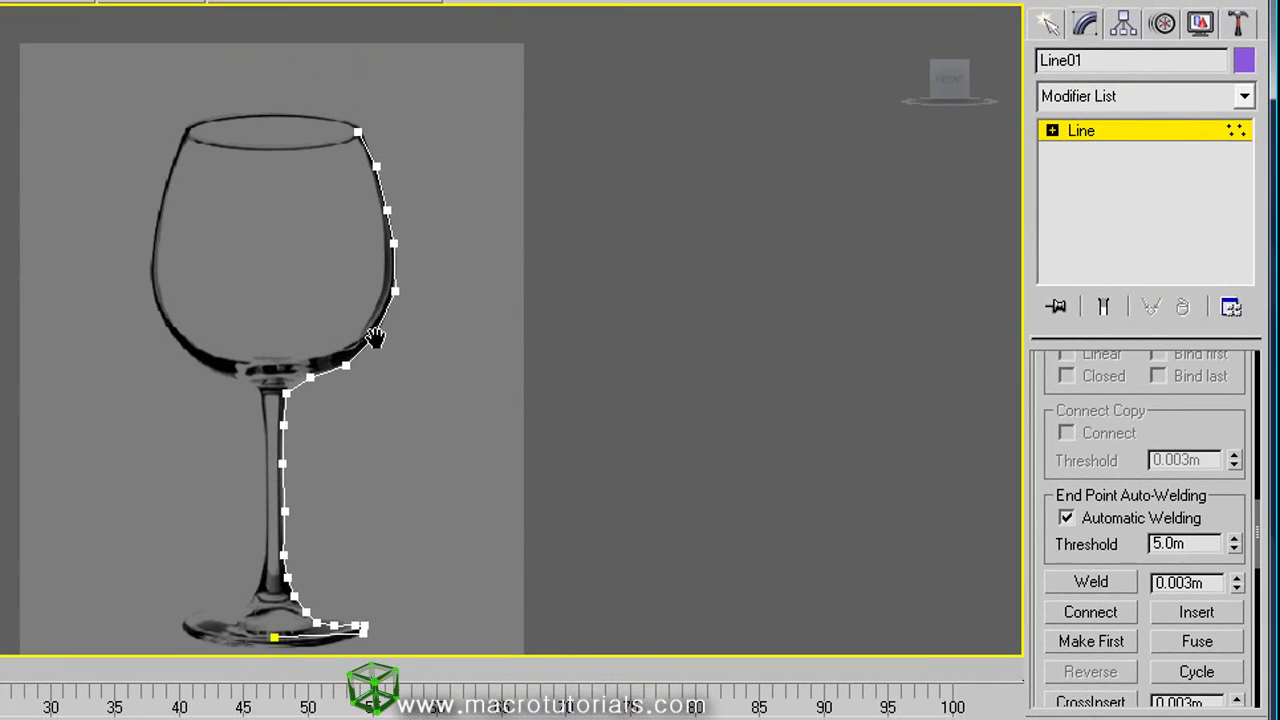
middle_drag(375, 338, 376, 298)
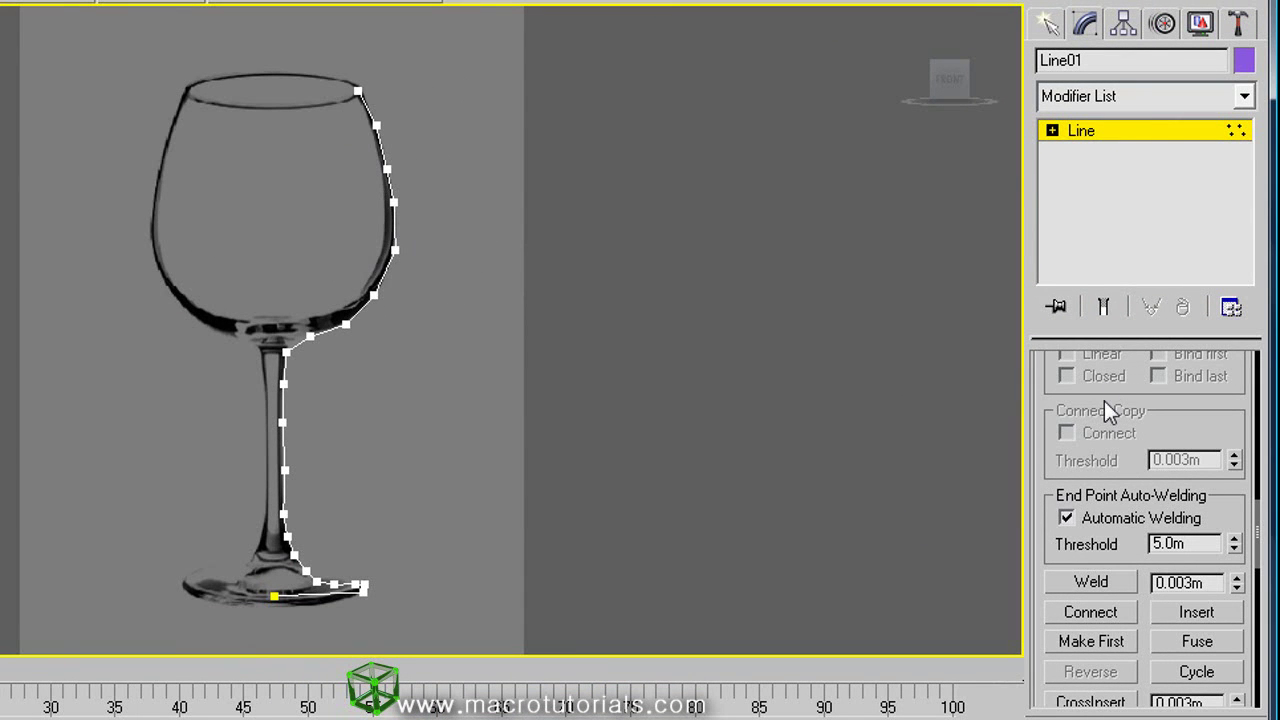
Create a line from the rim down the bowl's inner wall and across its floor past the centre, then delete its last vertex
drag(1103, 410, 1108, 584)
click(1118, 463)
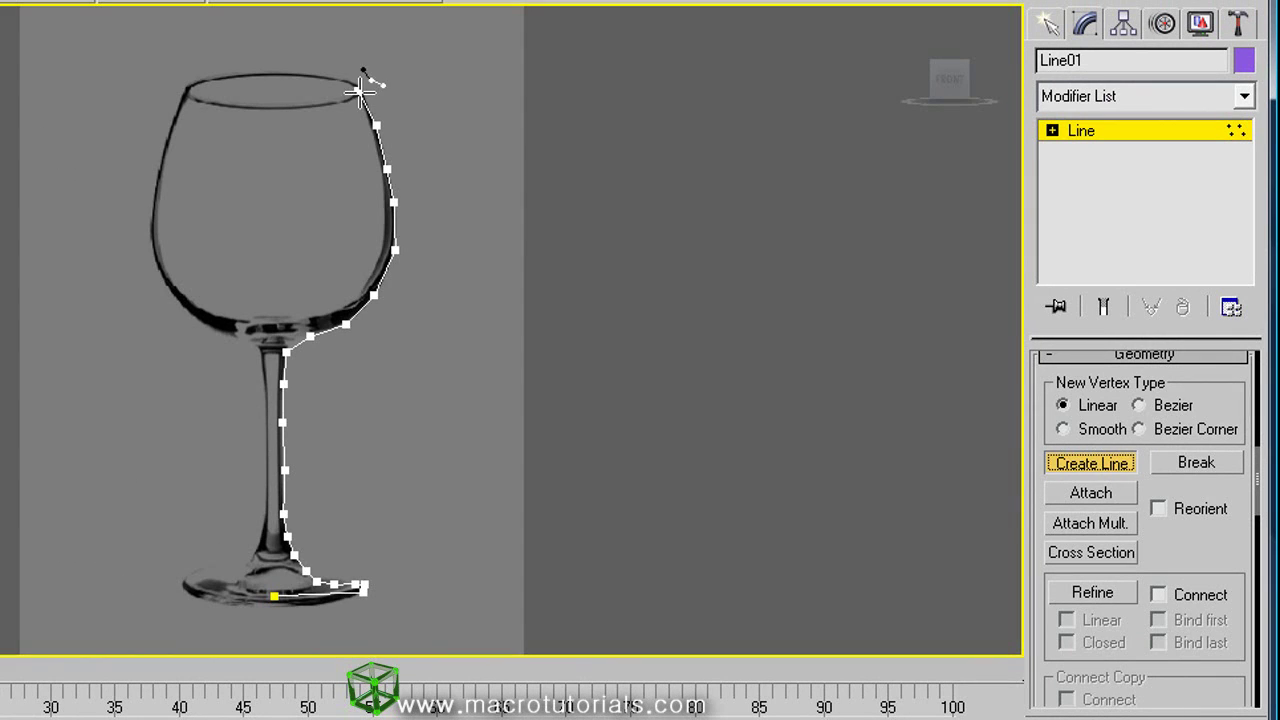
click(358, 90)
scroll(343, 106, up, 3)
middle_drag(400, 208, 360, 294)
click(347, 105)
click(366, 127)
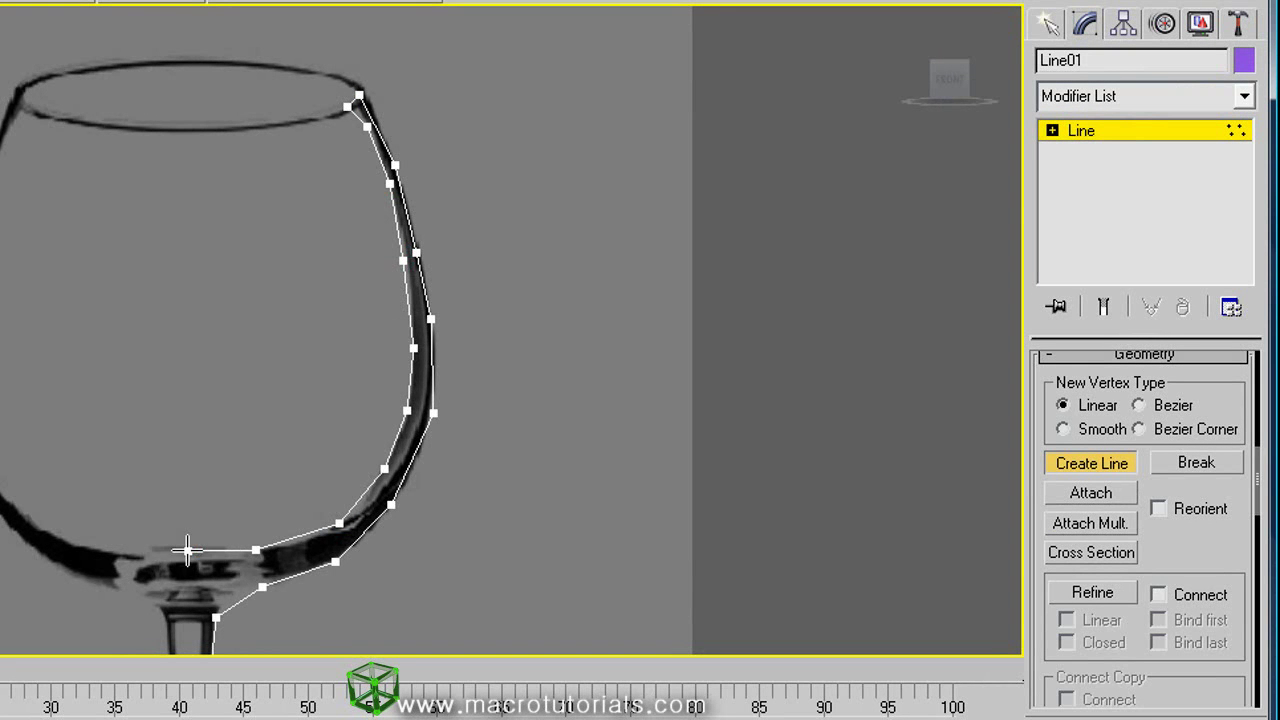
click(188, 550)
click(127, 550)
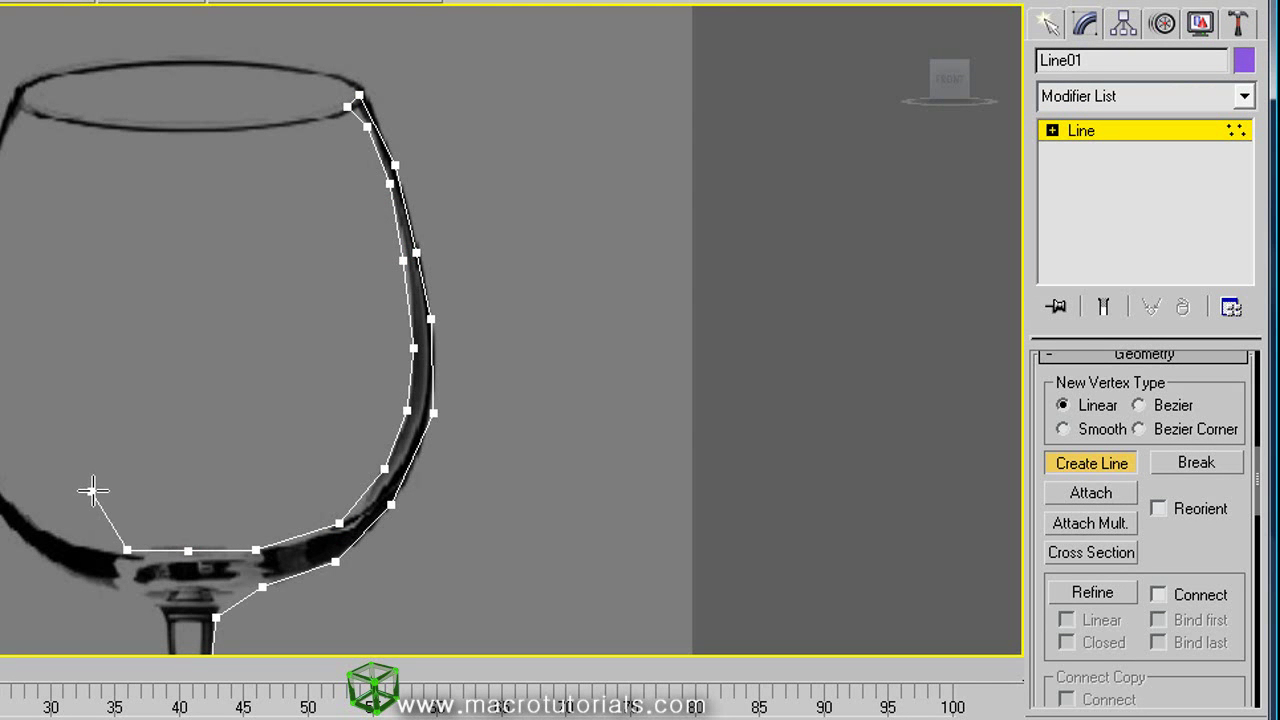
right_click(93, 490)
right_click(853, 506)
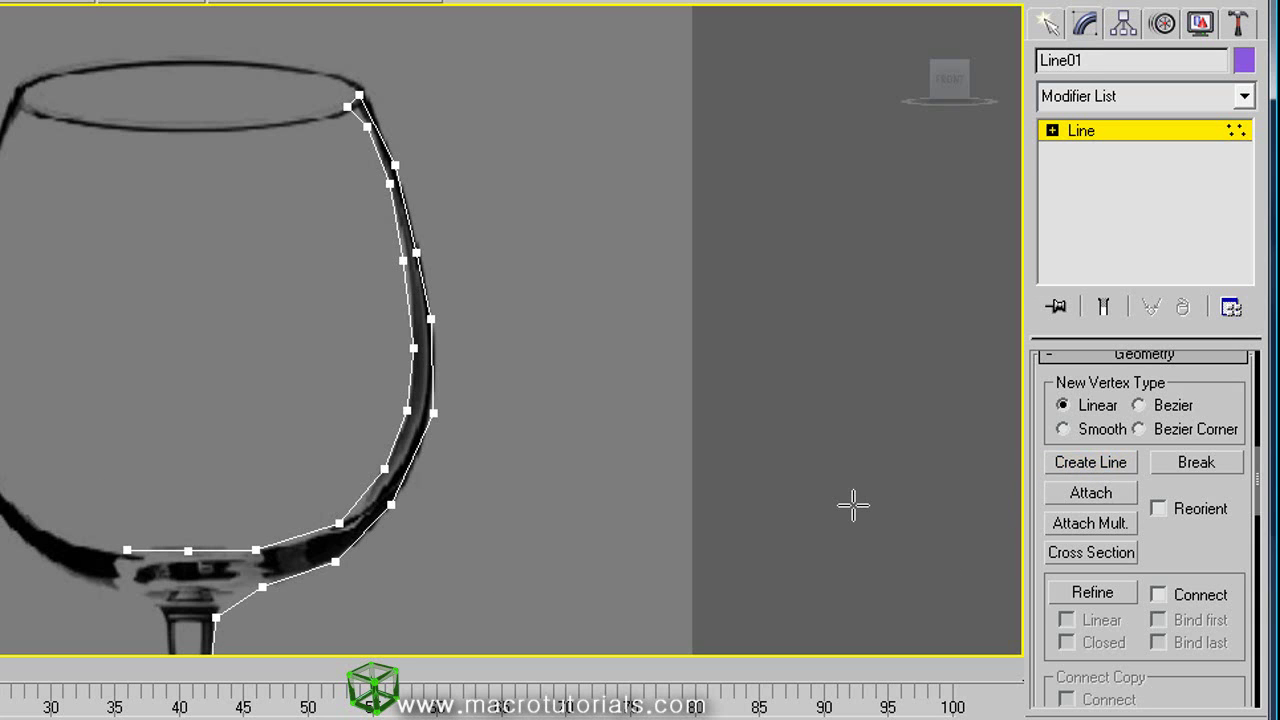
click(124, 549)
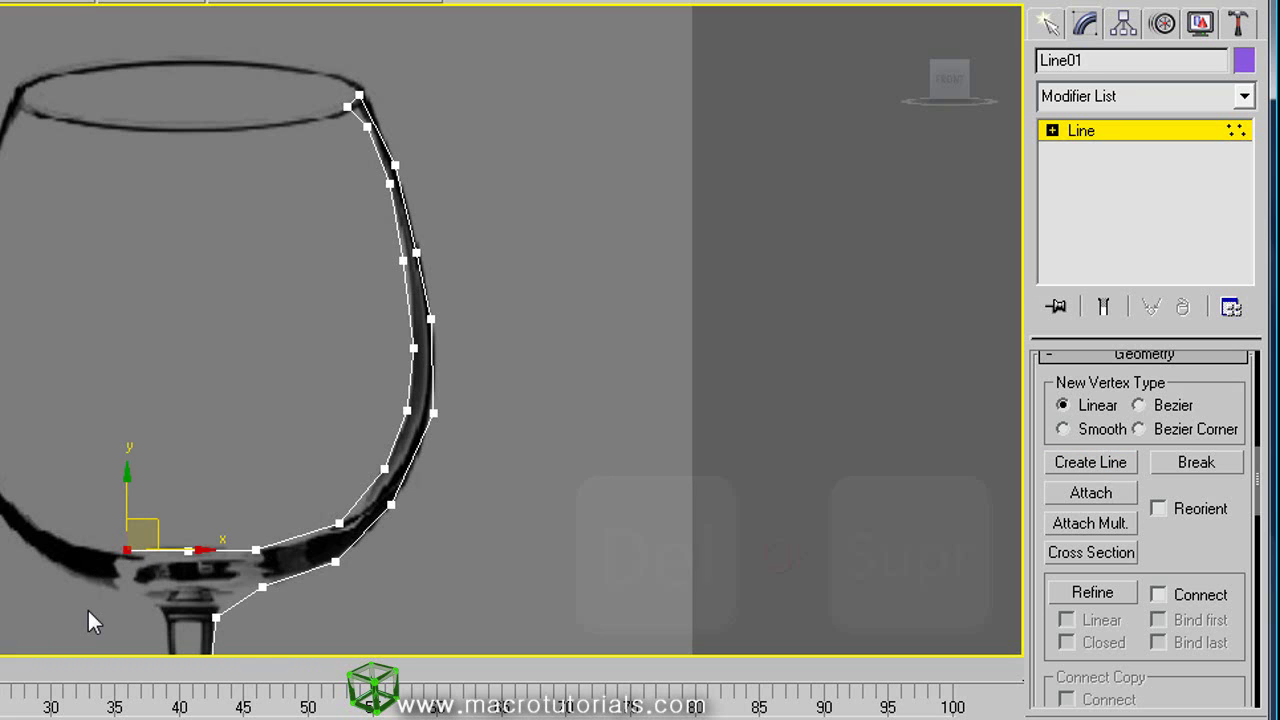
key(Delete)
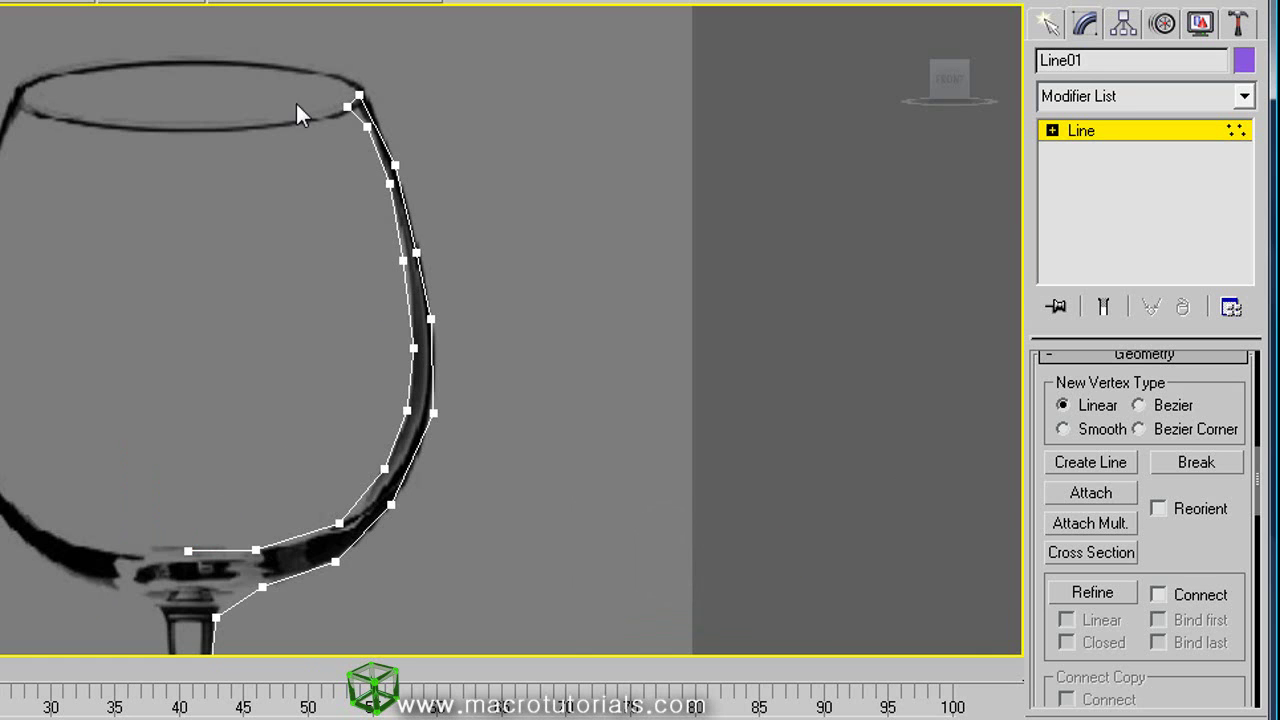
Convert all the bowl's inner and outer wall vertices to Smooth
drag(485, 77, 87, 622)
click(413, 349)
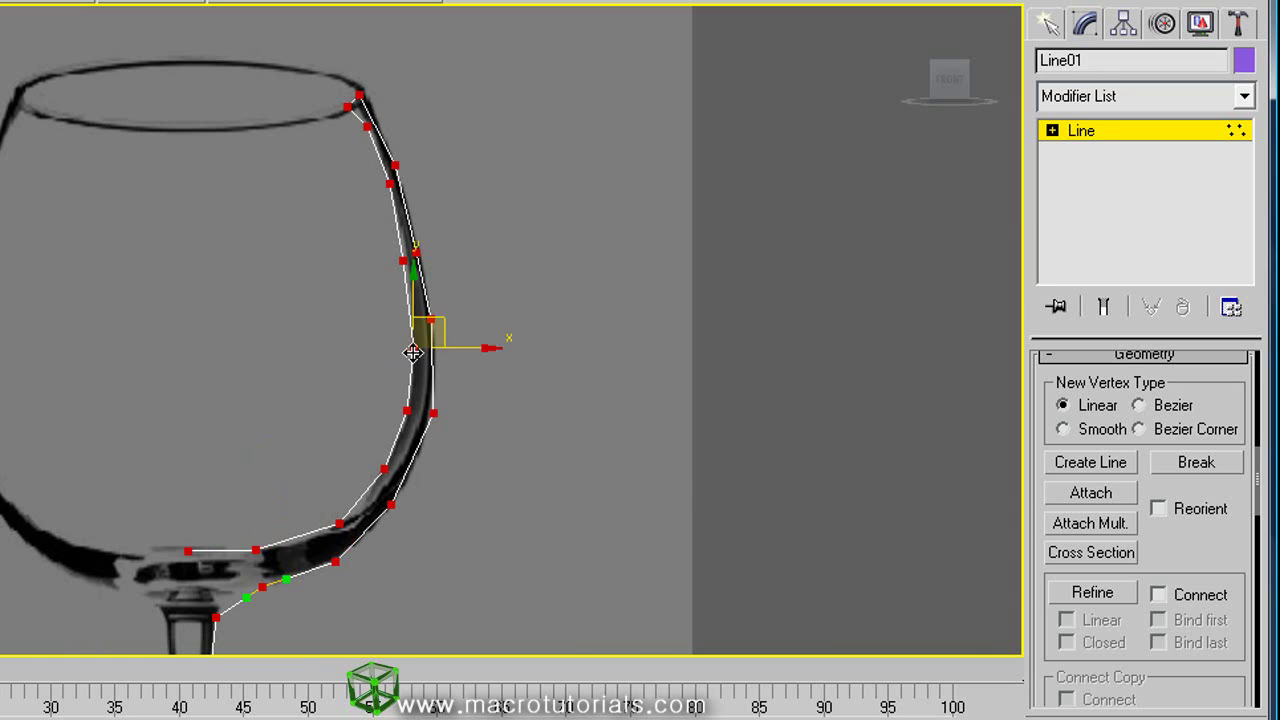
right_click(413, 349)
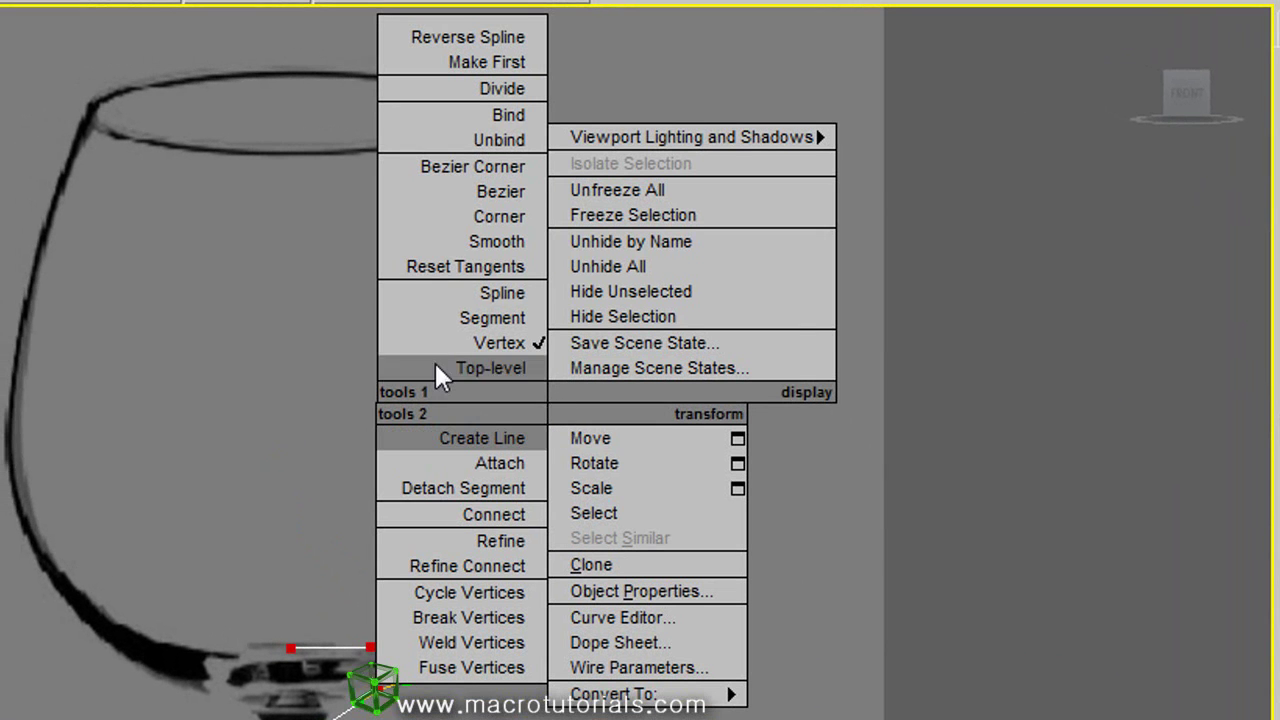
click(497, 241)
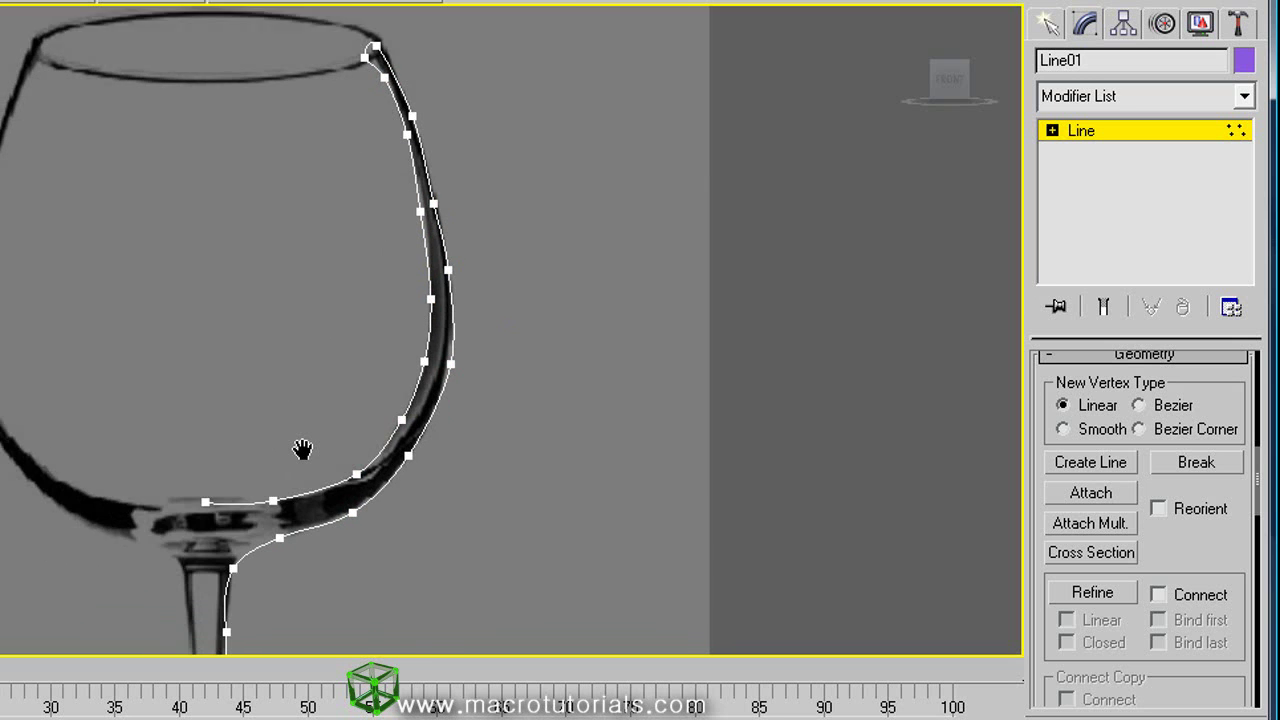
Reposition the vertices at and just below the rim so the curve follows the glass edge in the reference image
scroll(302, 449, up, 4)
scroll(302, 449, down, 2)
middle_drag(303, 451, 268, 517)
middle_drag(371, 337, 328, 483)
click(387, 352)
drag(429, 349, 436, 349)
middle_drag(419, 160, 416, 346)
click(332, 345)
scroll(373, 321, up, 5)
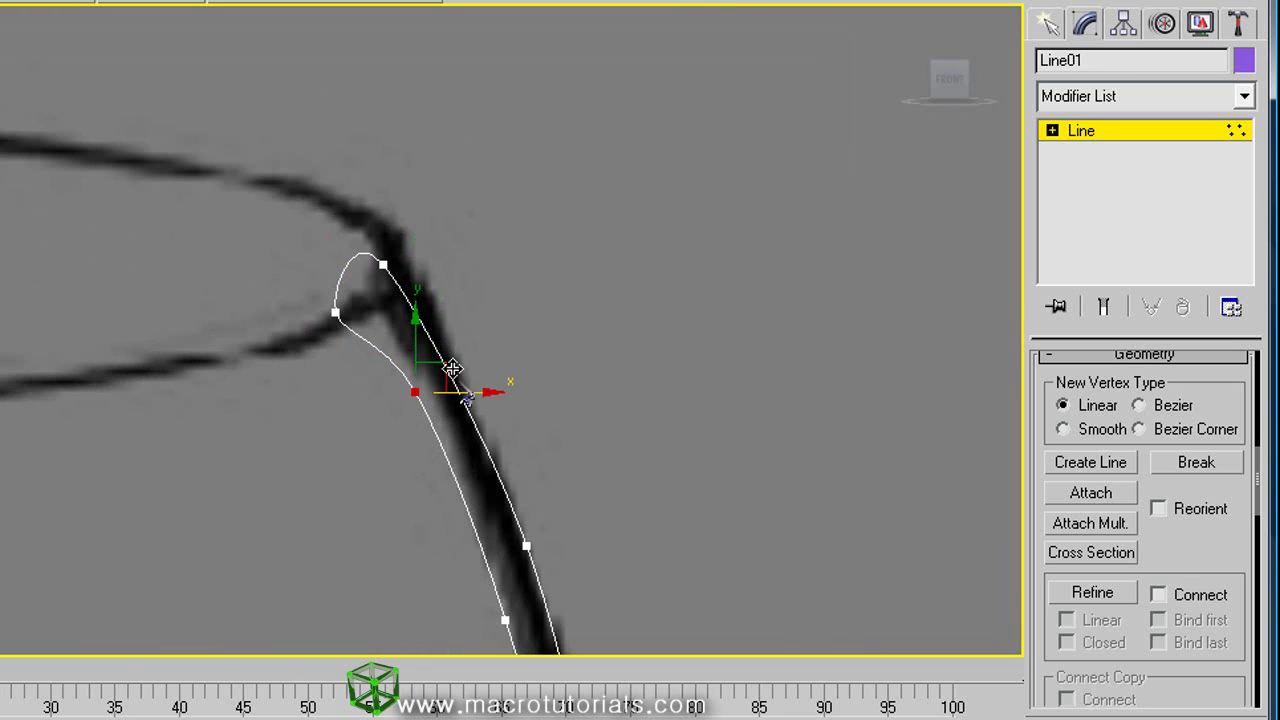
drag(447, 359, 466, 363)
drag(421, 214, 309, 326)
drag(414, 238, 450, 246)
drag(339, 346, 443, 280)
scroll(555, 487, up, 2)
Move the outer-wall vertices from the bowl's side down to the stem junction onto the reference outline
scroll(686, 463, down, 3)
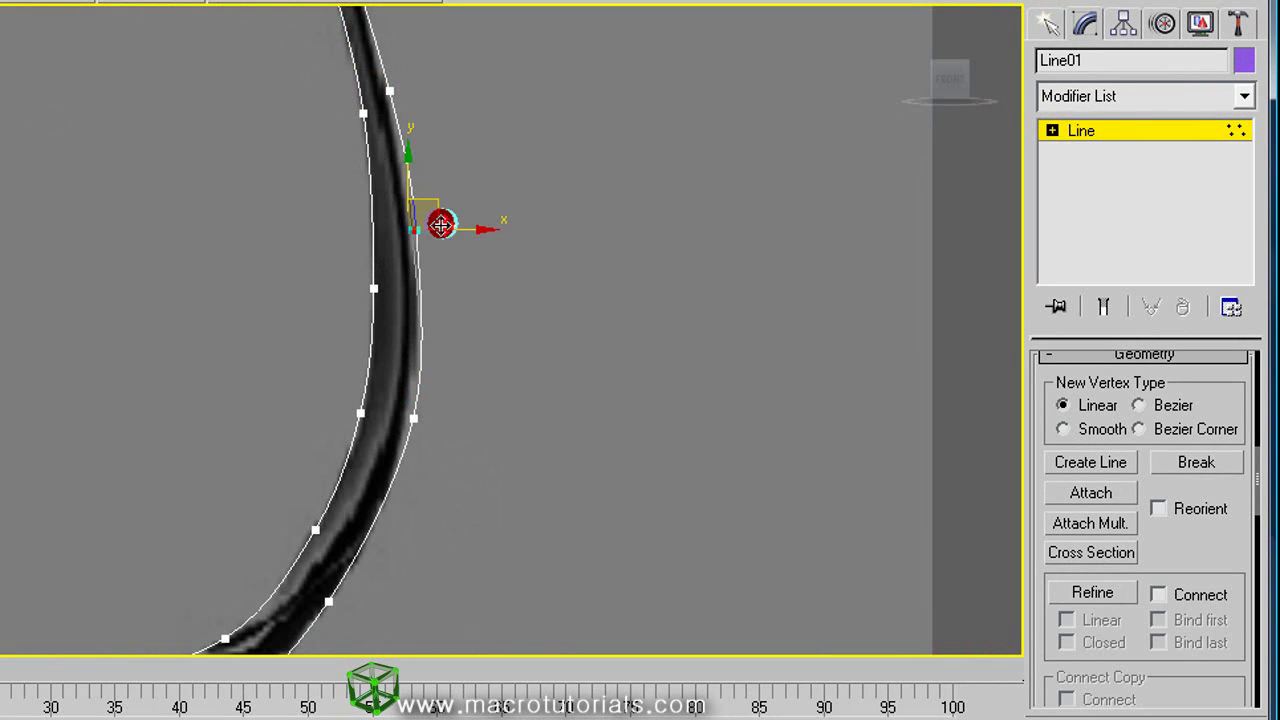
click(391, 434)
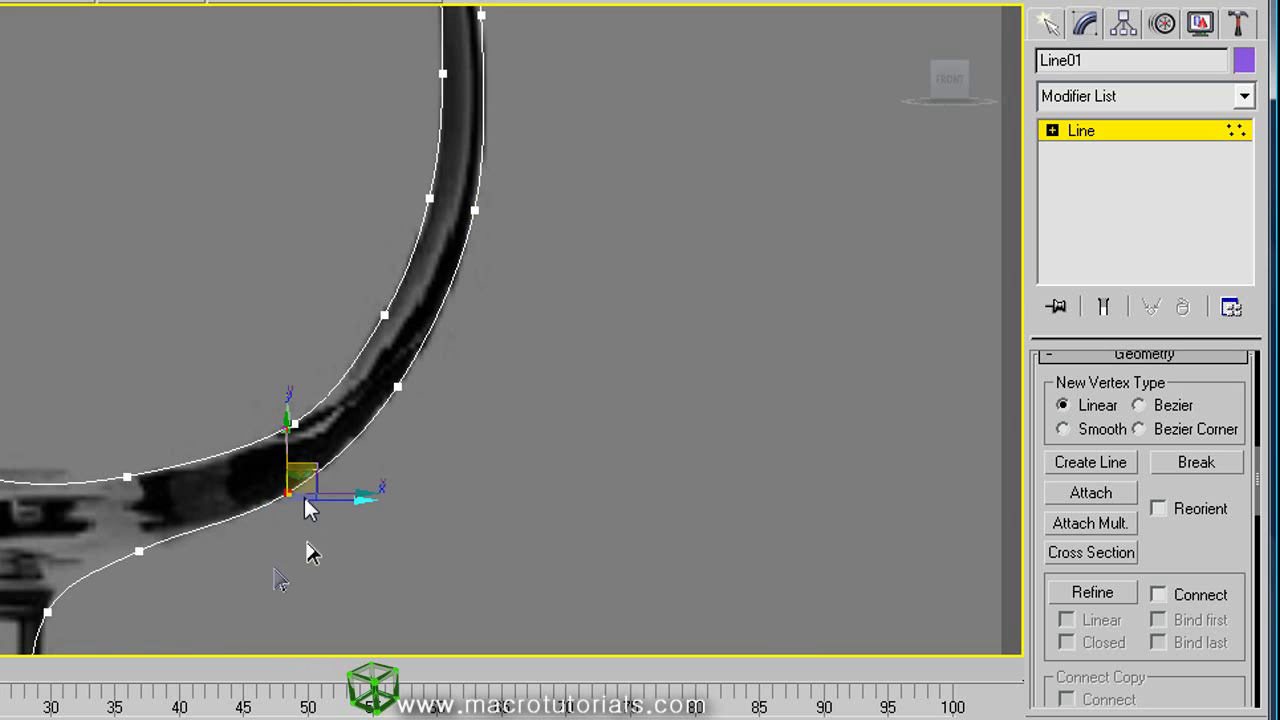
click(214, 410)
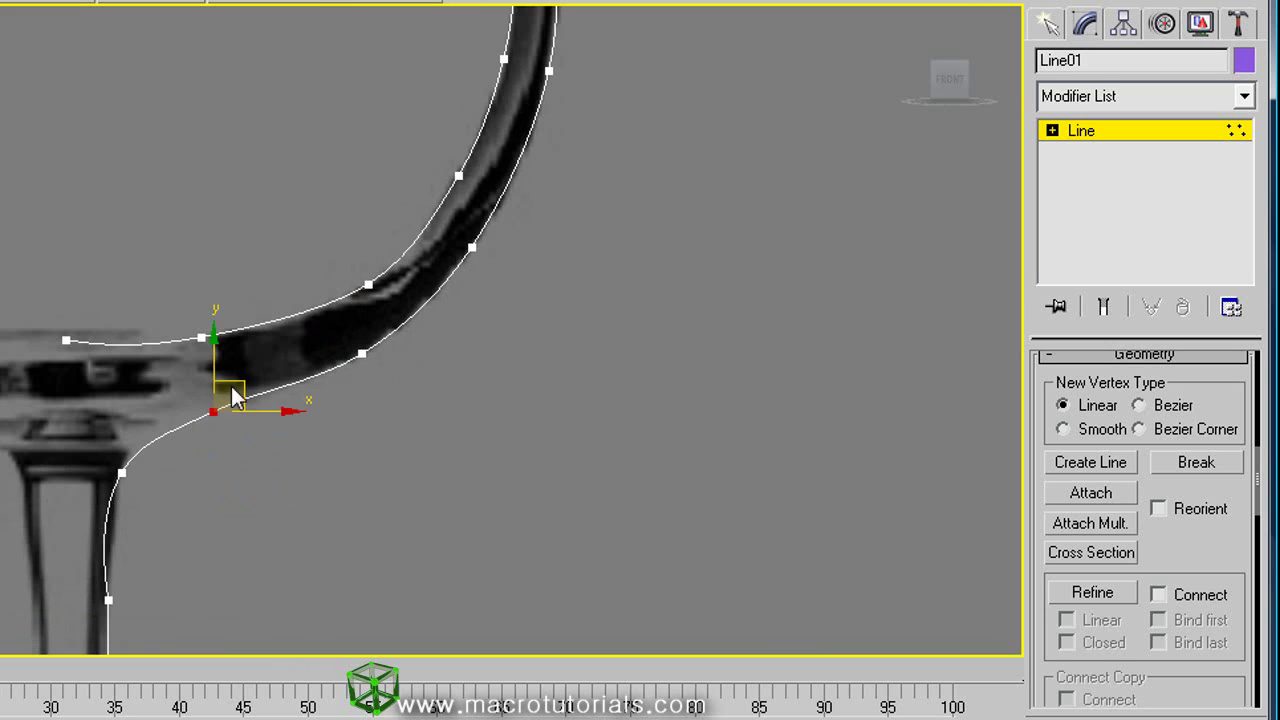
mouse_move(232, 398)
mouse_down()
mouse_move(246, 372)
mouse_move(243, 392)
mouse_up()
click(122, 473)
drag(145, 452, 173, 426)
click(257, 514)
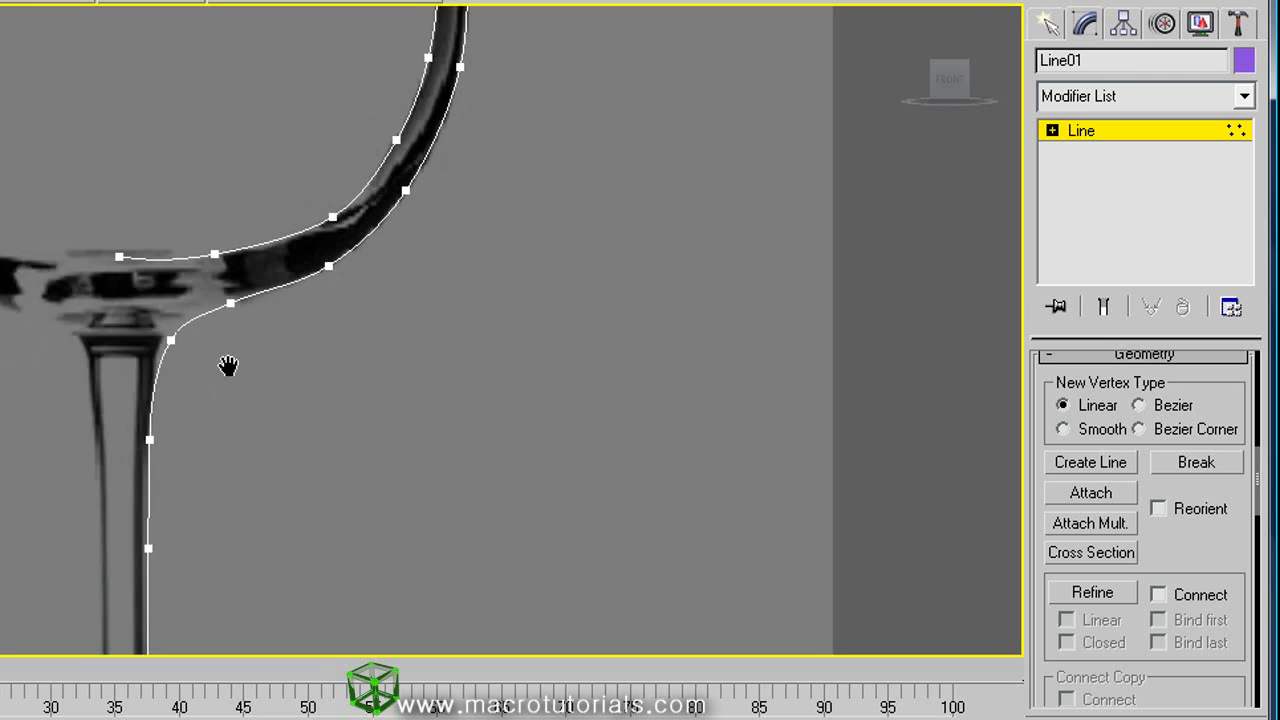
Convert all the stem and base vertices below the bowl to Smooth
middle_drag(228, 365, 302, 130)
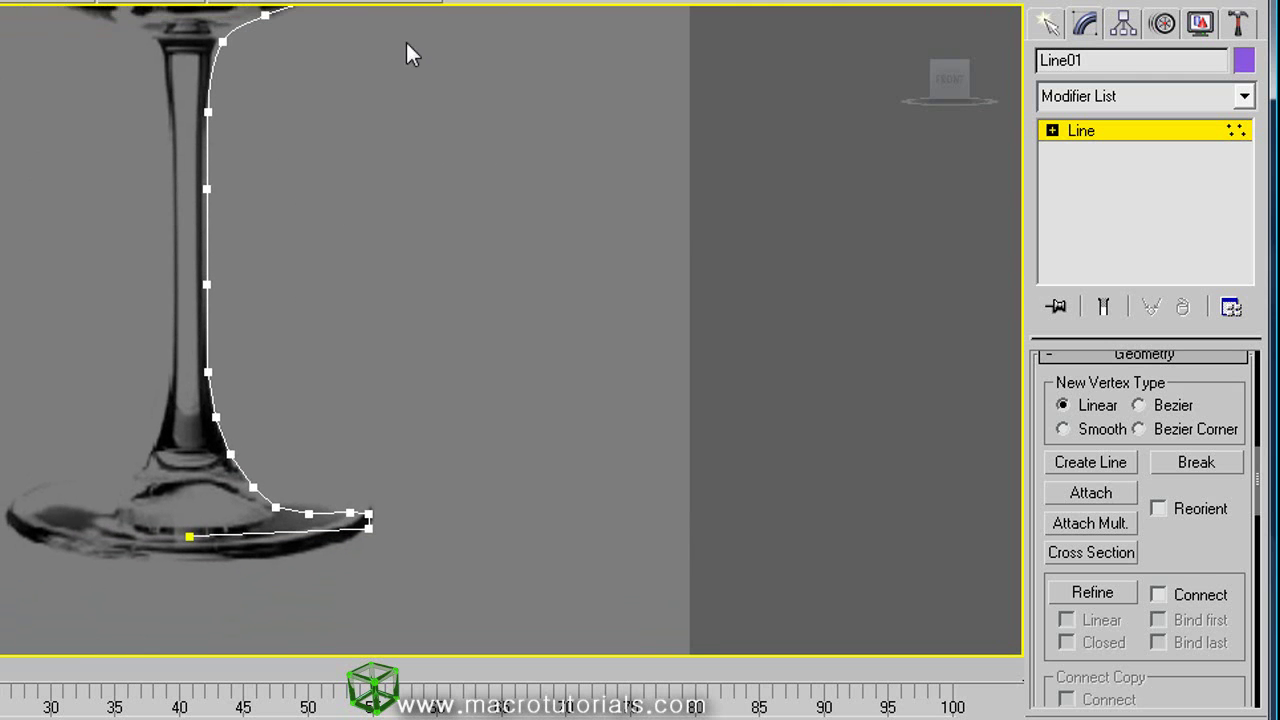
drag(407, 40, 46, 593)
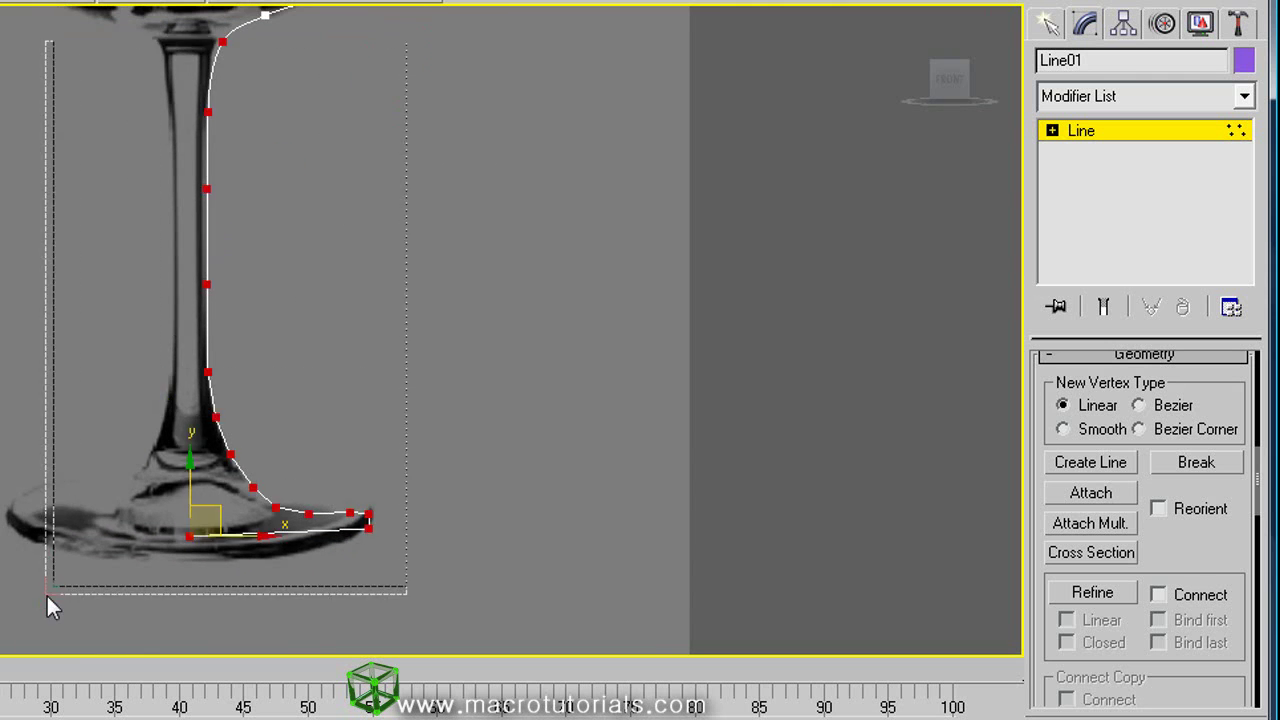
right_click(218, 172)
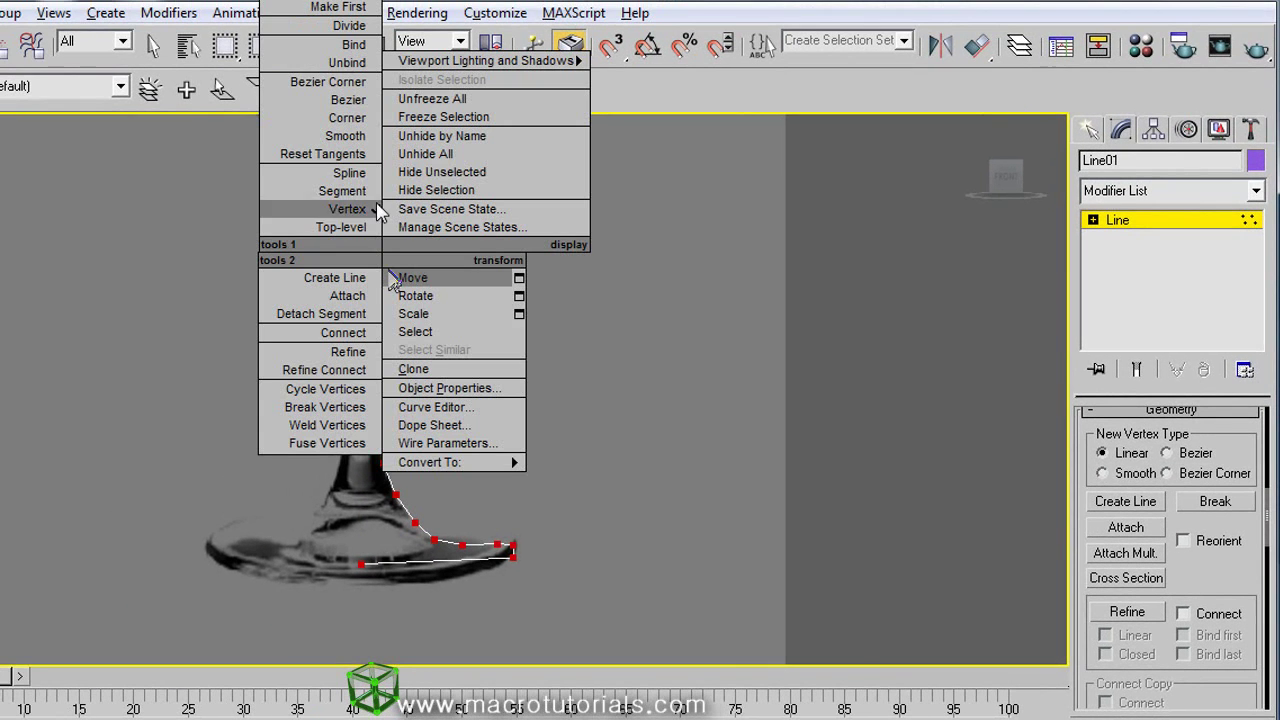
click(412, 278)
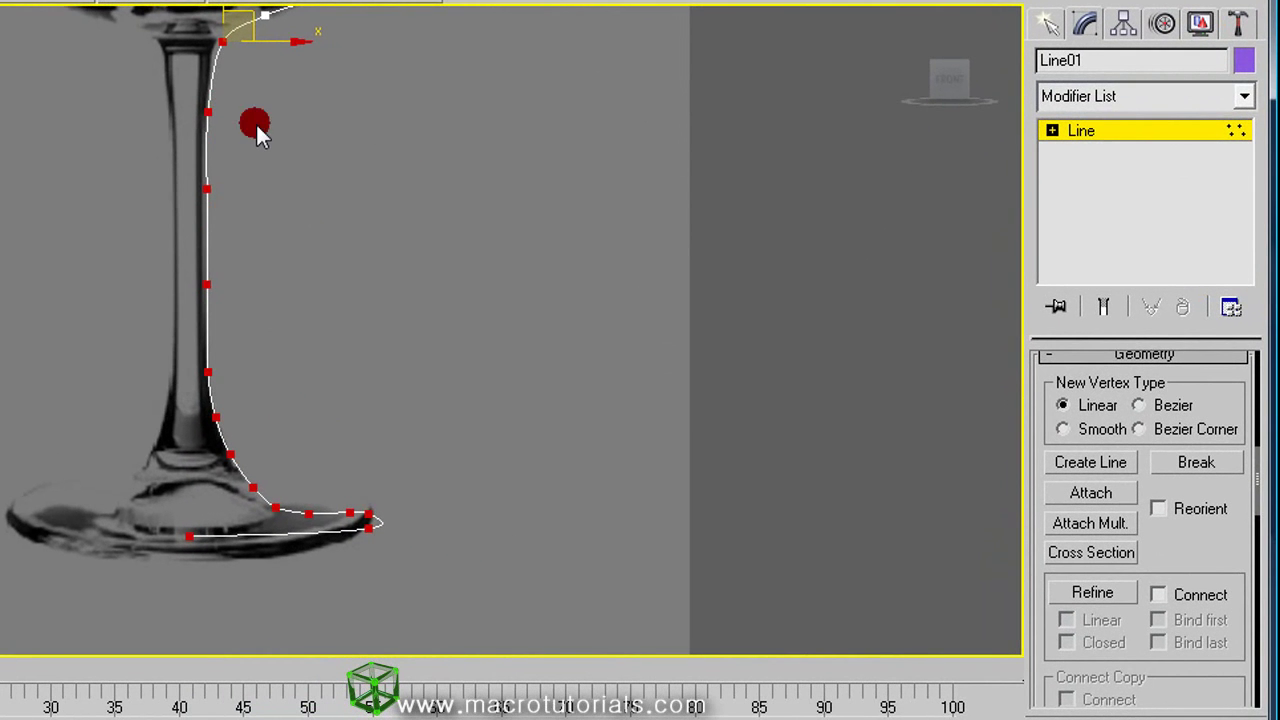
click(257, 131)
Move the stem's vertices inward so the curve follows the stem's right edge in the reference image
middle_drag(269, 97, 266, 314)
scroll(268, 314, up, 5)
middle_drag(306, 363, 399, 345)
middle_drag(269, 506, 252, 163)
mouse_move(217, 508)
mouse_down()
mouse_move(193, 554)
mouse_move(253, 537)
mouse_up()
mouse_move(305, 585)
middle_down()
mouse_move(320, 283)
mouse_move(343, 163)
middle_up()
drag(283, 336, 218, 408)
drag(280, 364, 284, 363)
middle_drag(351, 476, 354, 320)
Adjust the vertices where the stem flares into the base to follow the reference outline
scroll(301, 390, up, 2)
middle_drag(303, 425, 328, 159)
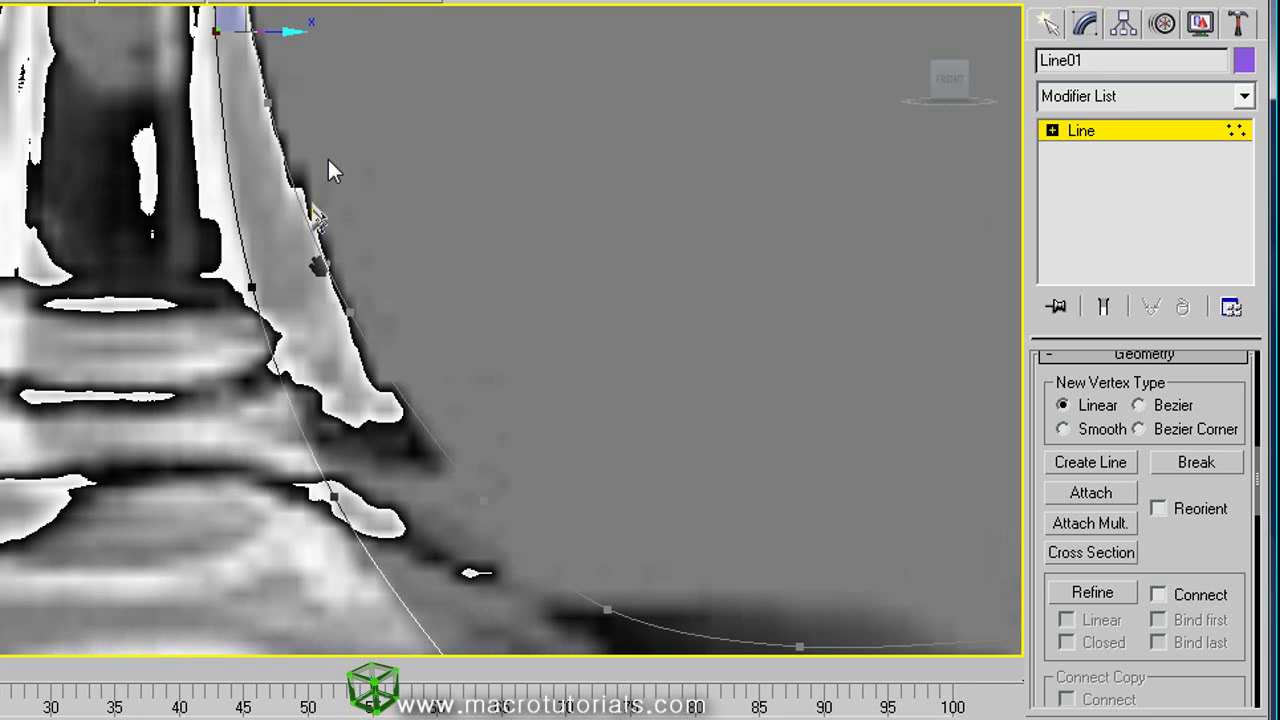
middle_drag(592, 445, 437, 234)
scroll(532, 282, down, 1)
middle_drag(712, 364, 572, 285)
drag(582, 275, 537, 337)
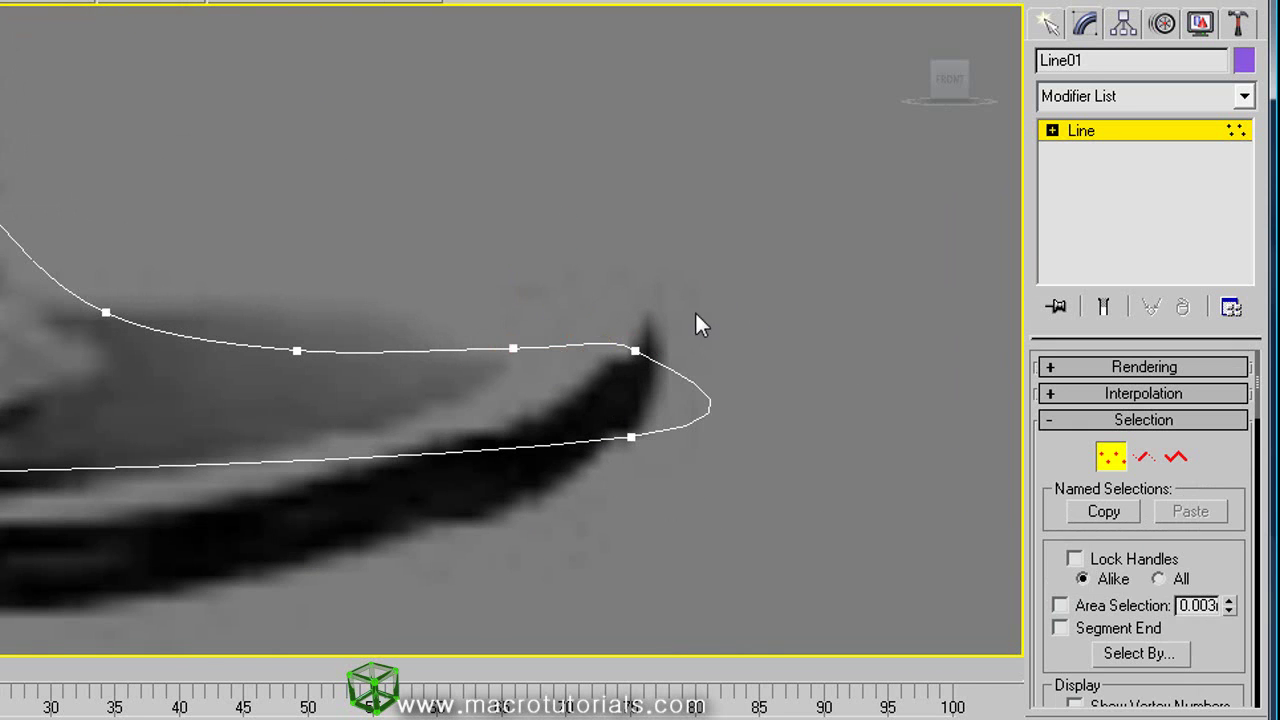
Set the two vertices at the base's outer rim to Corner
drag(597, 447, 565, 500)
click(631, 437)
right_click(616, 440)
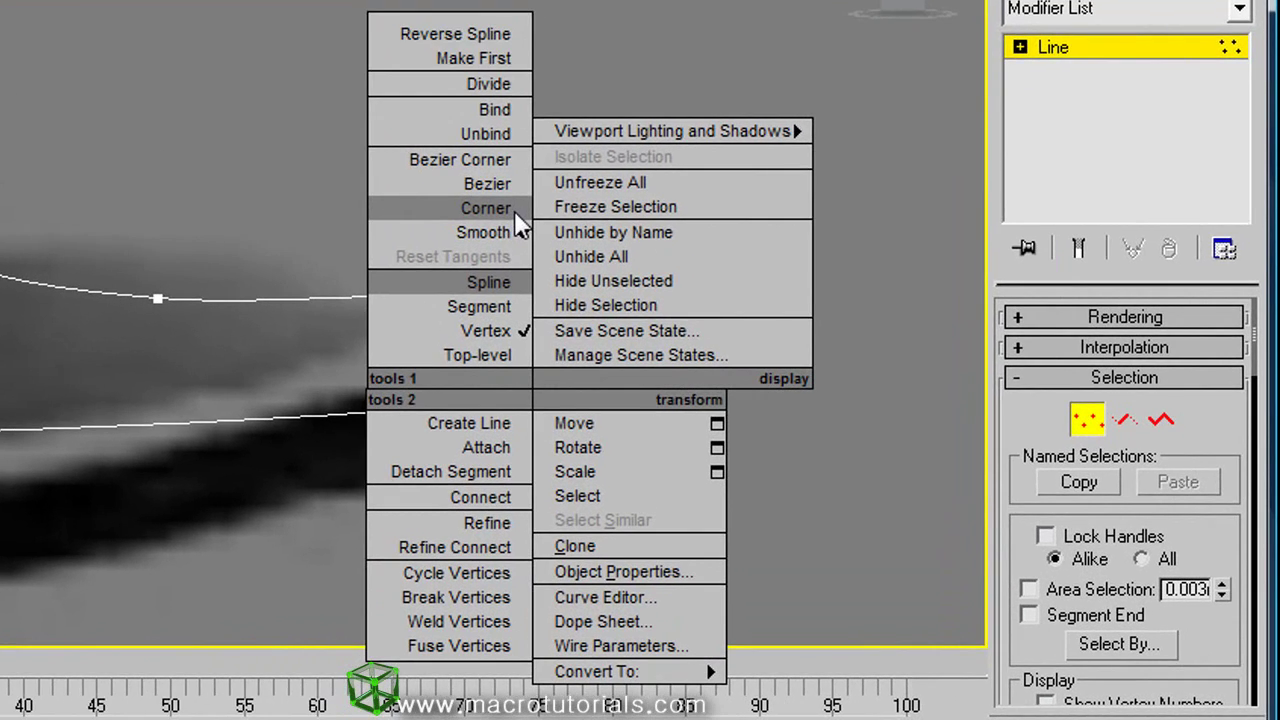
click(596, 271)
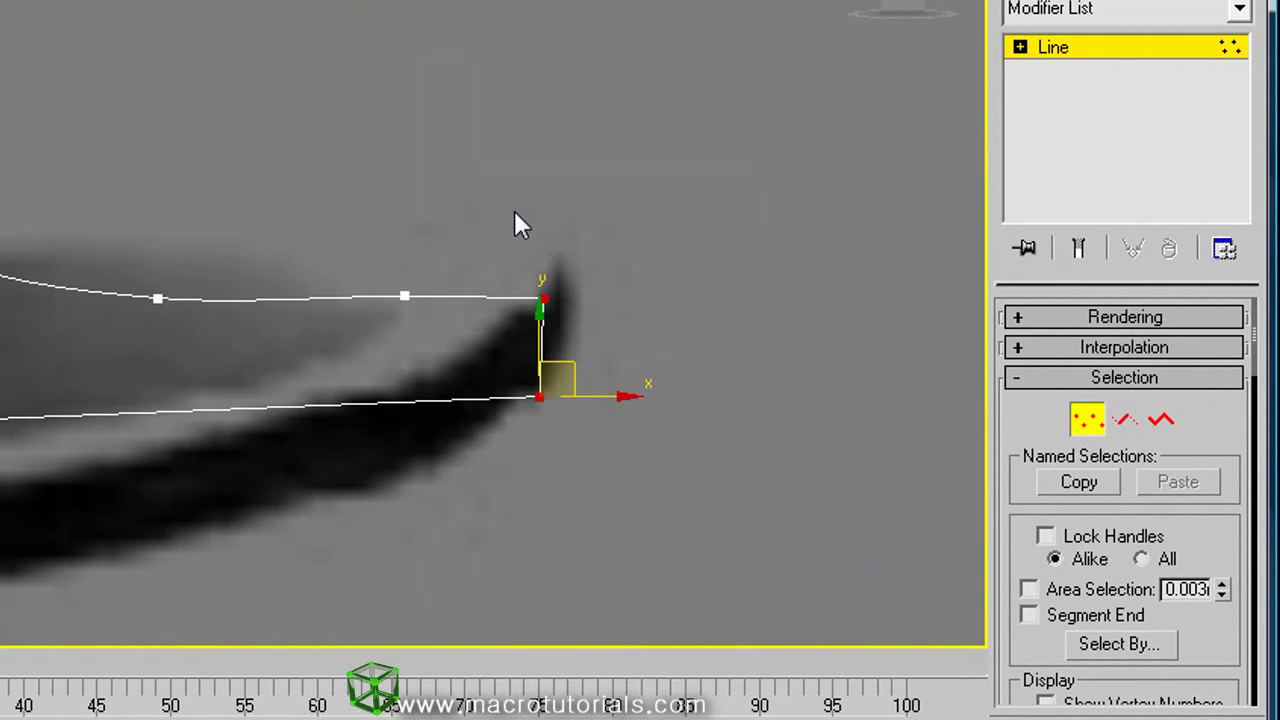
Convert the two vertices at the base's outer rim to Bezier and deselect them
click(541, 298)
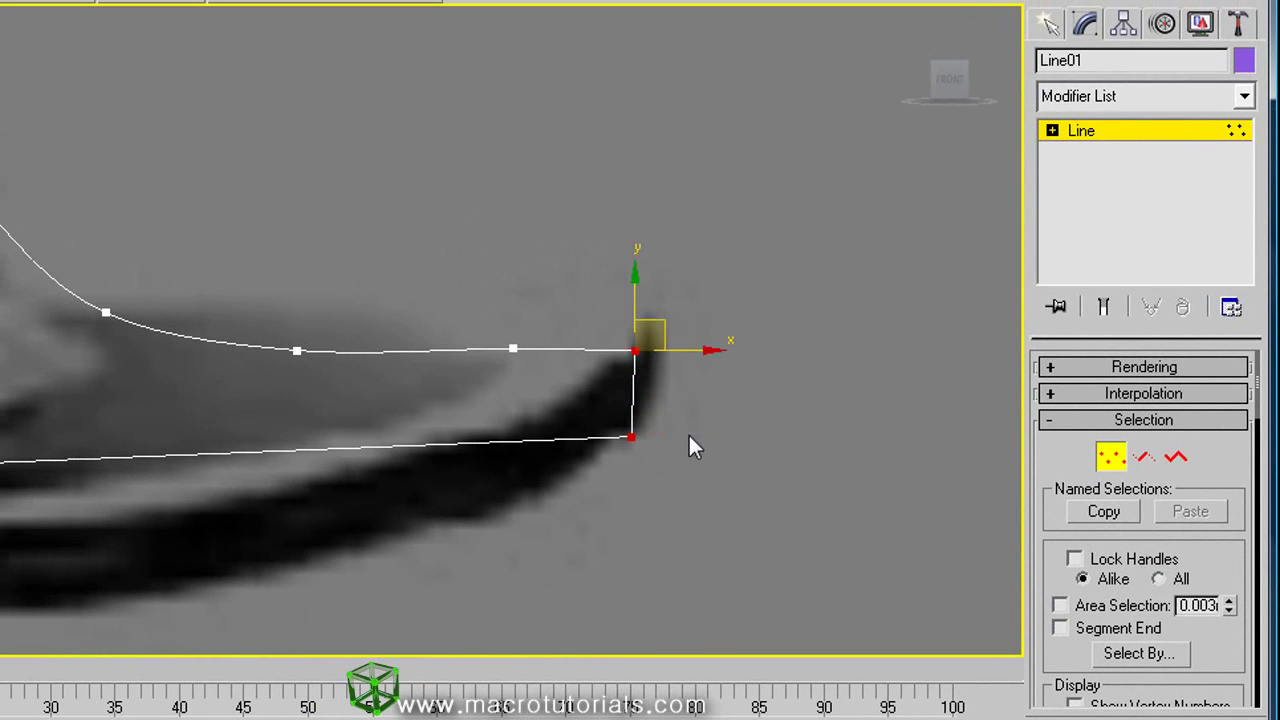
click(633, 437)
right_click(636, 362)
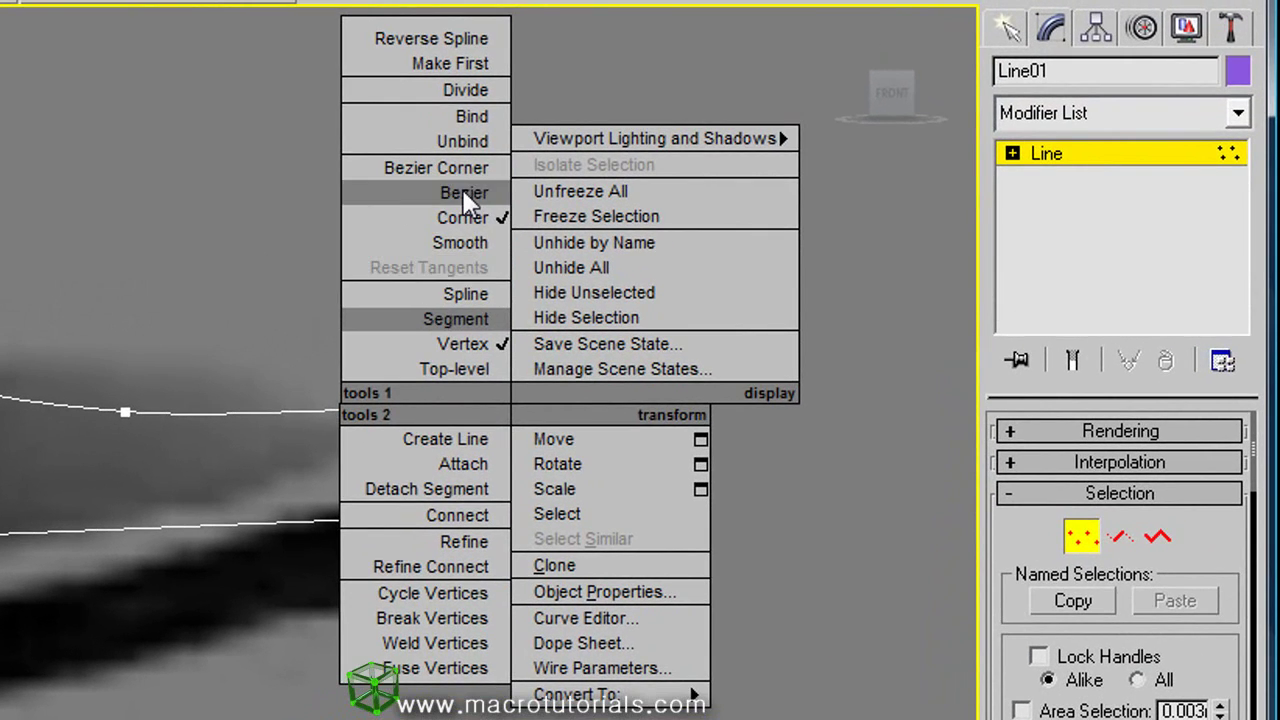
click(464, 194)
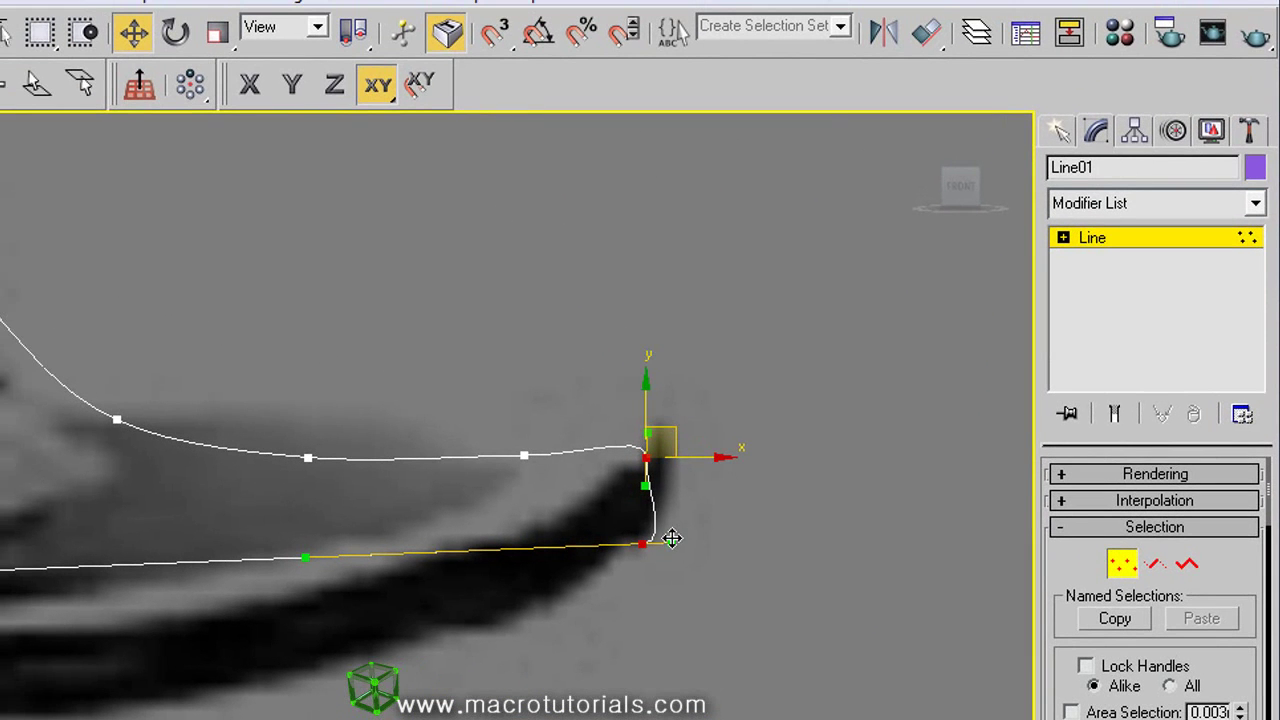
click(674, 549)
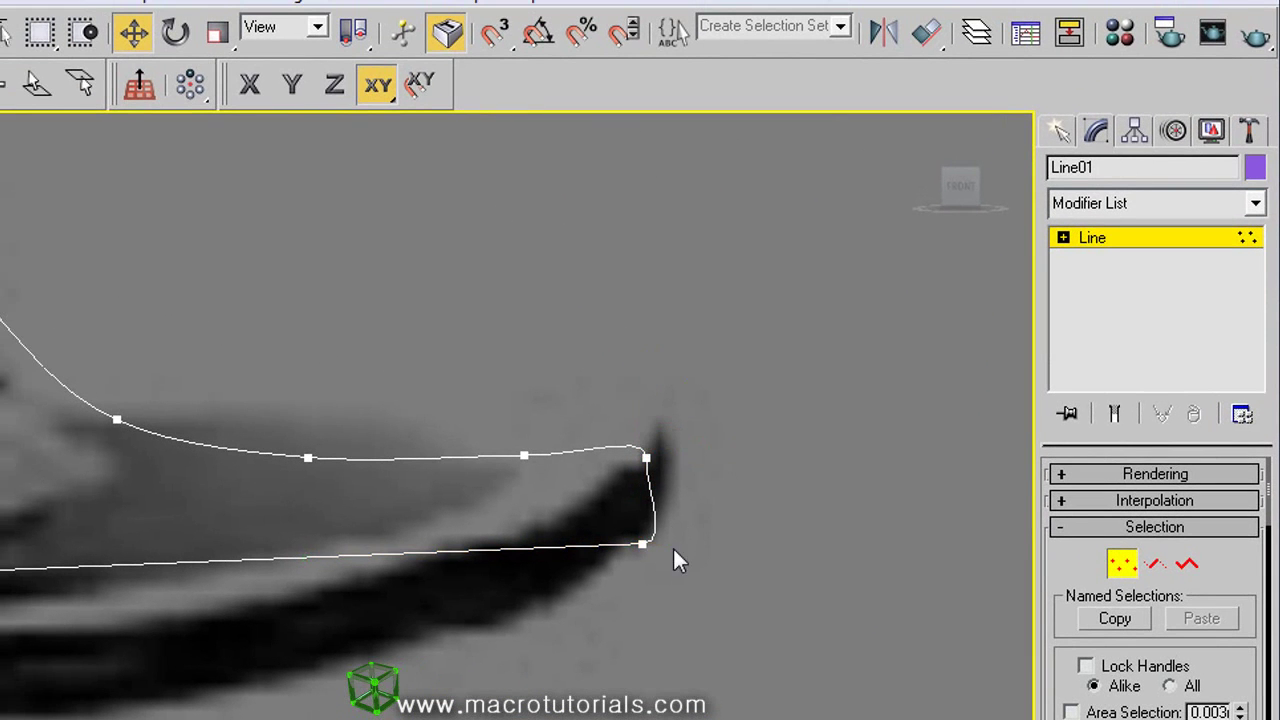
Move and rotate the Bezier handles of the lower vertex on the base's outer rim
click(645, 544)
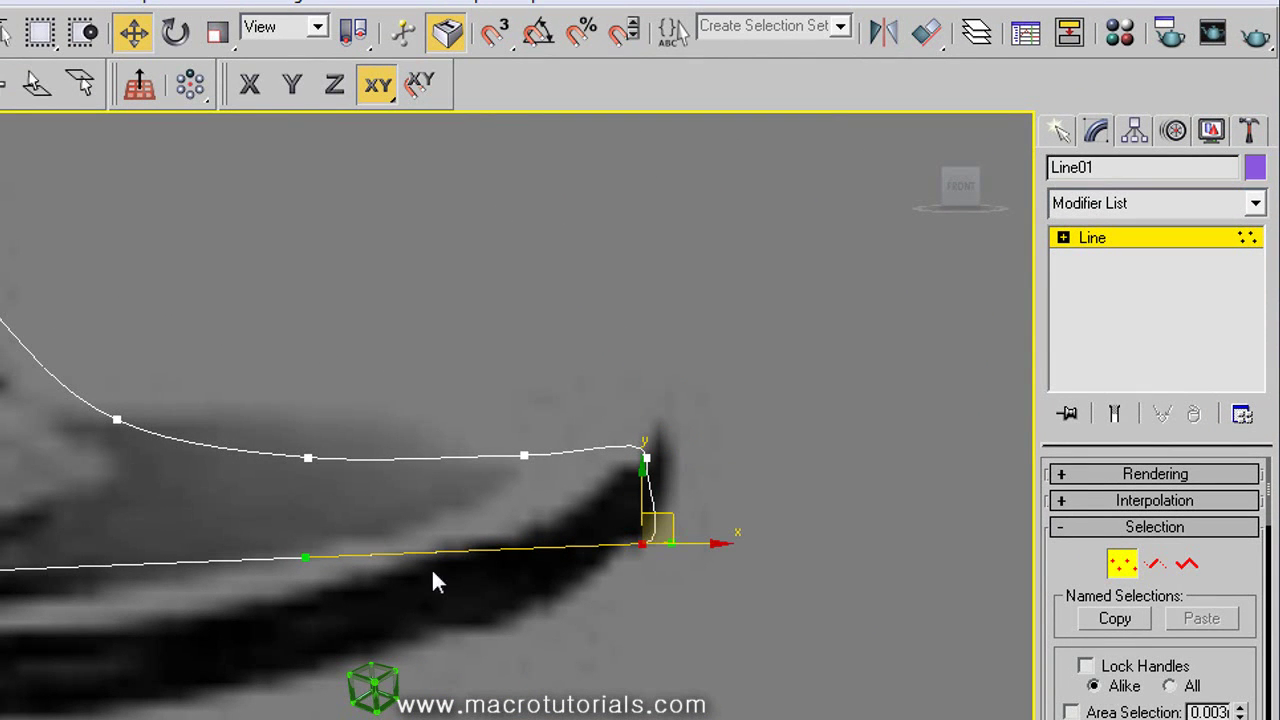
drag(306, 563, 363, 570)
click(177, 30)
drag(668, 486, 586, 479)
drag(696, 470, 699, 465)
Convert both vertices at the base's outer rim to Bezier Corner
drag(757, 387, 600, 606)
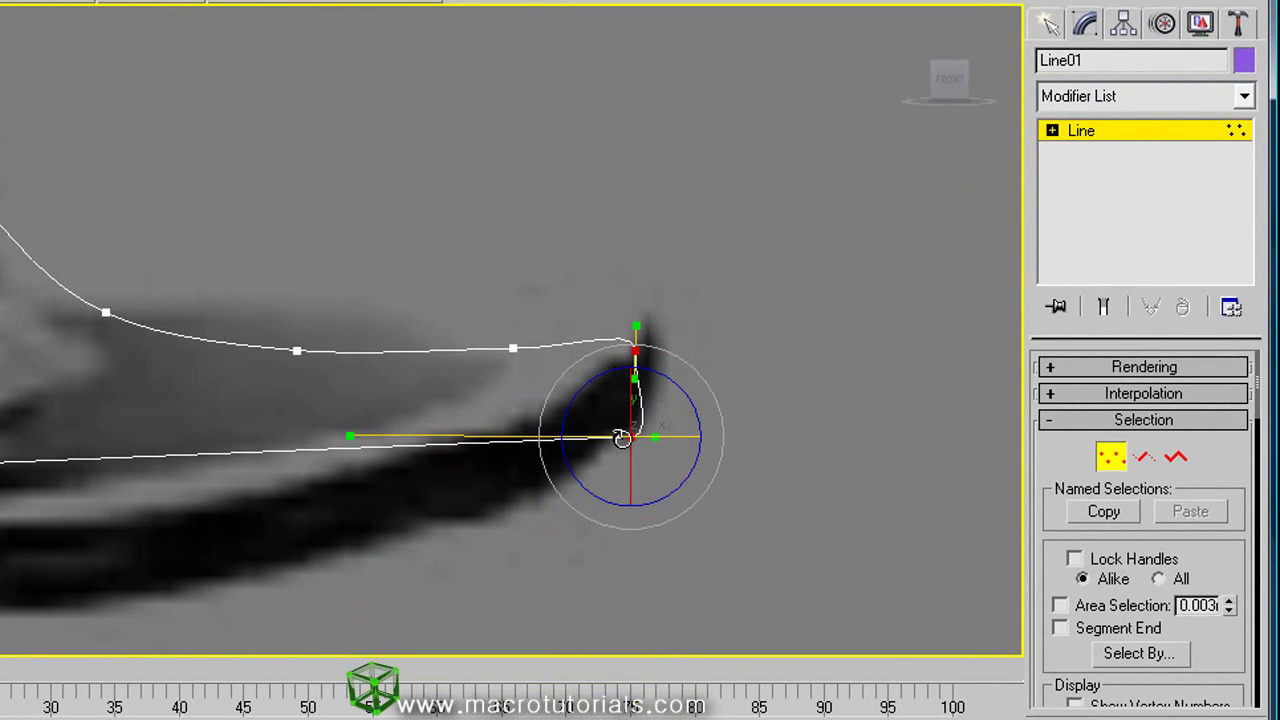
right_click(637, 443)
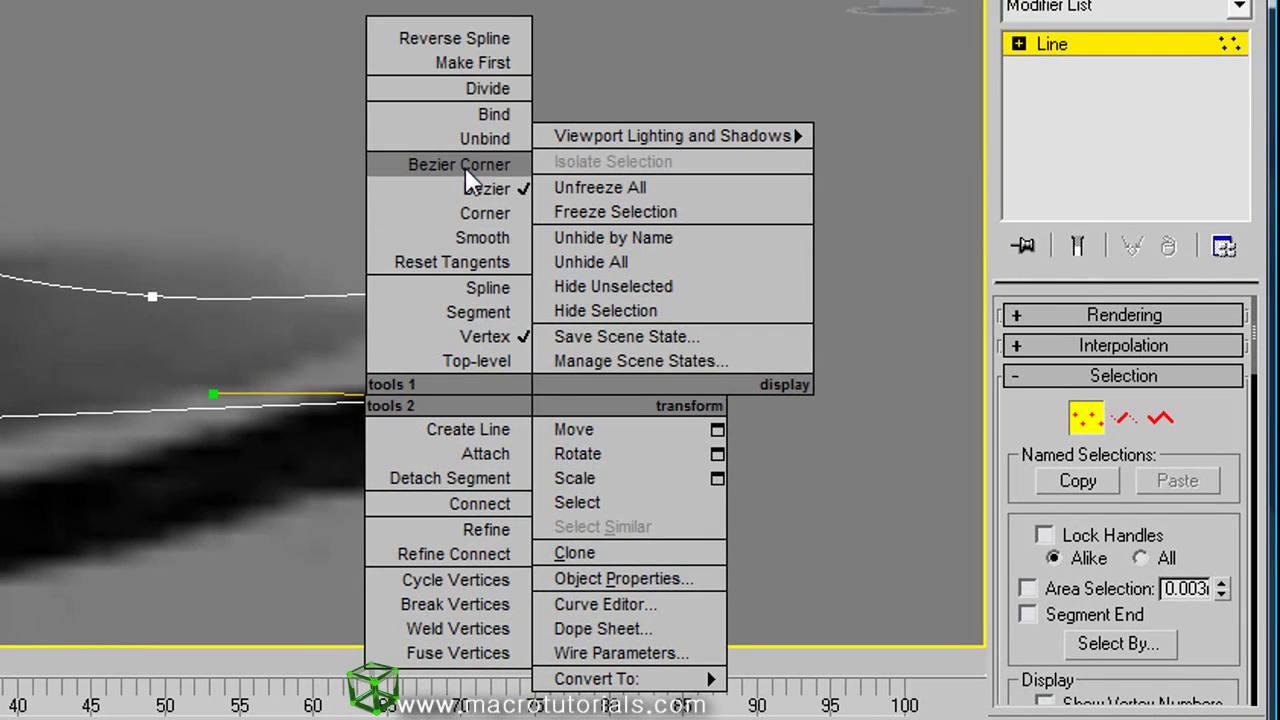
click(466, 167)
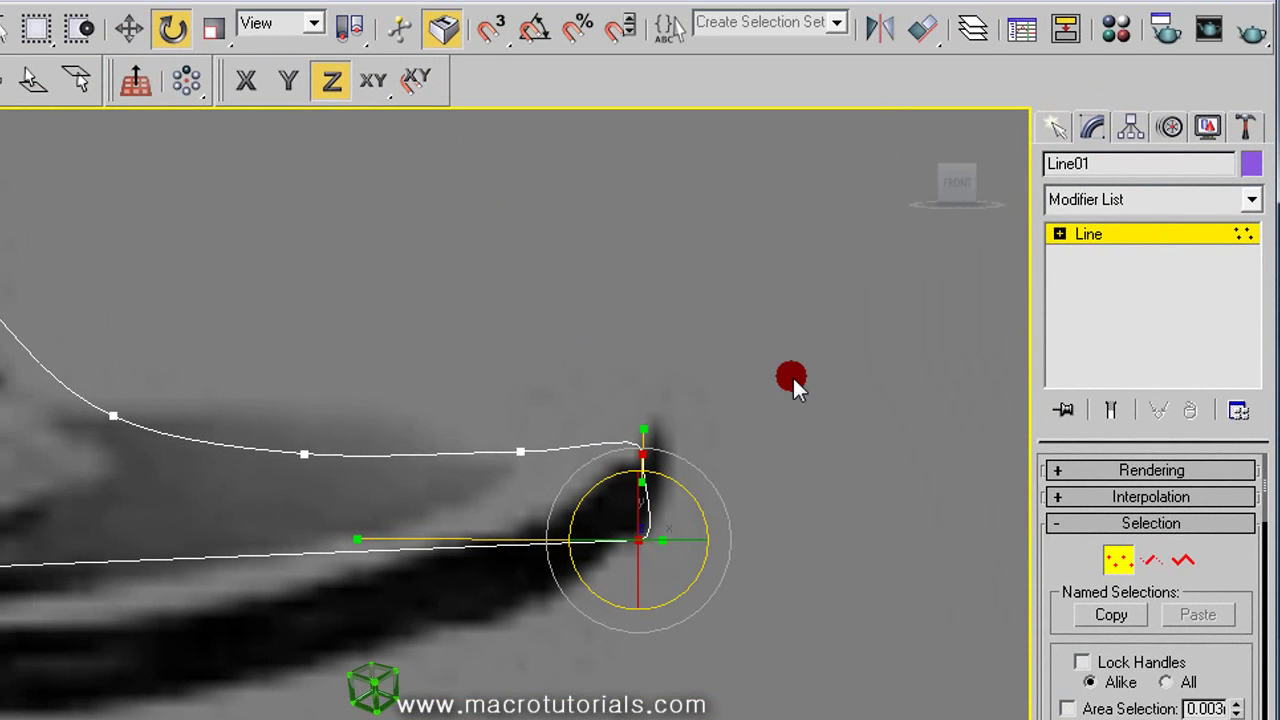
Adjust the inner tangent handle of the lower rim vertex independently to reshape the base's underside
click(793, 377)
click(641, 539)
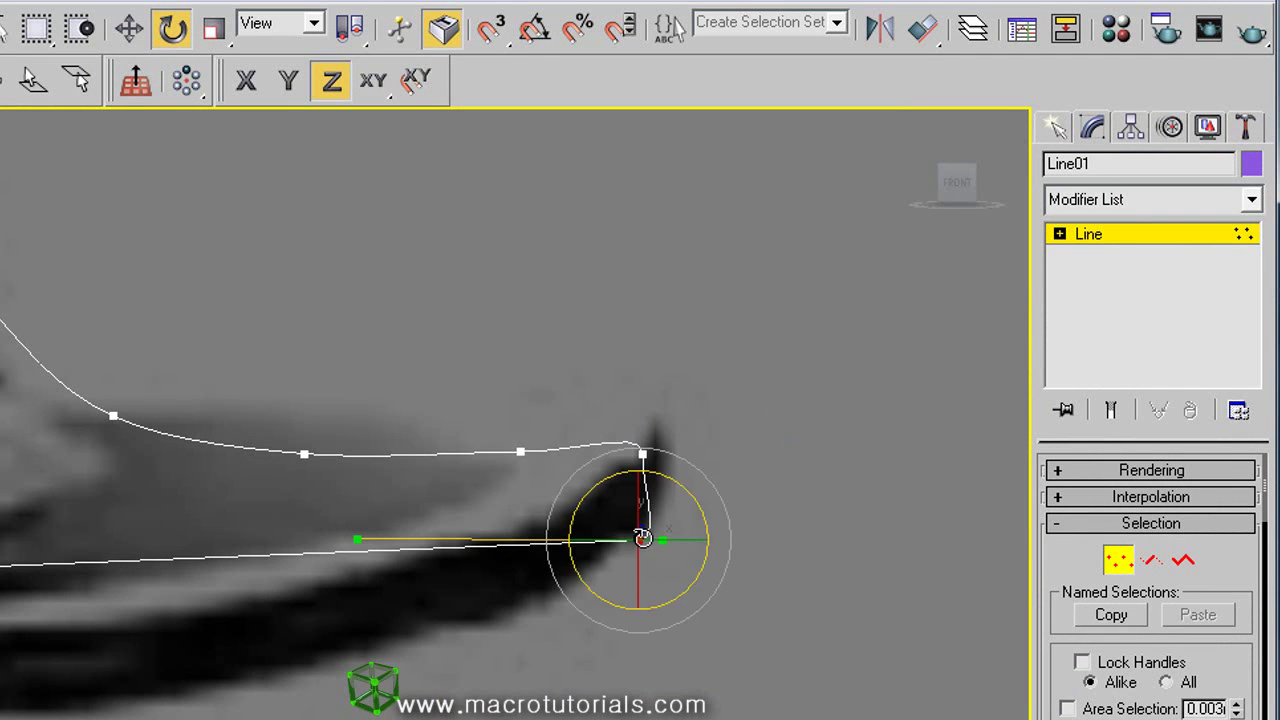
click(141, 32)
drag(357, 540, 491, 361)
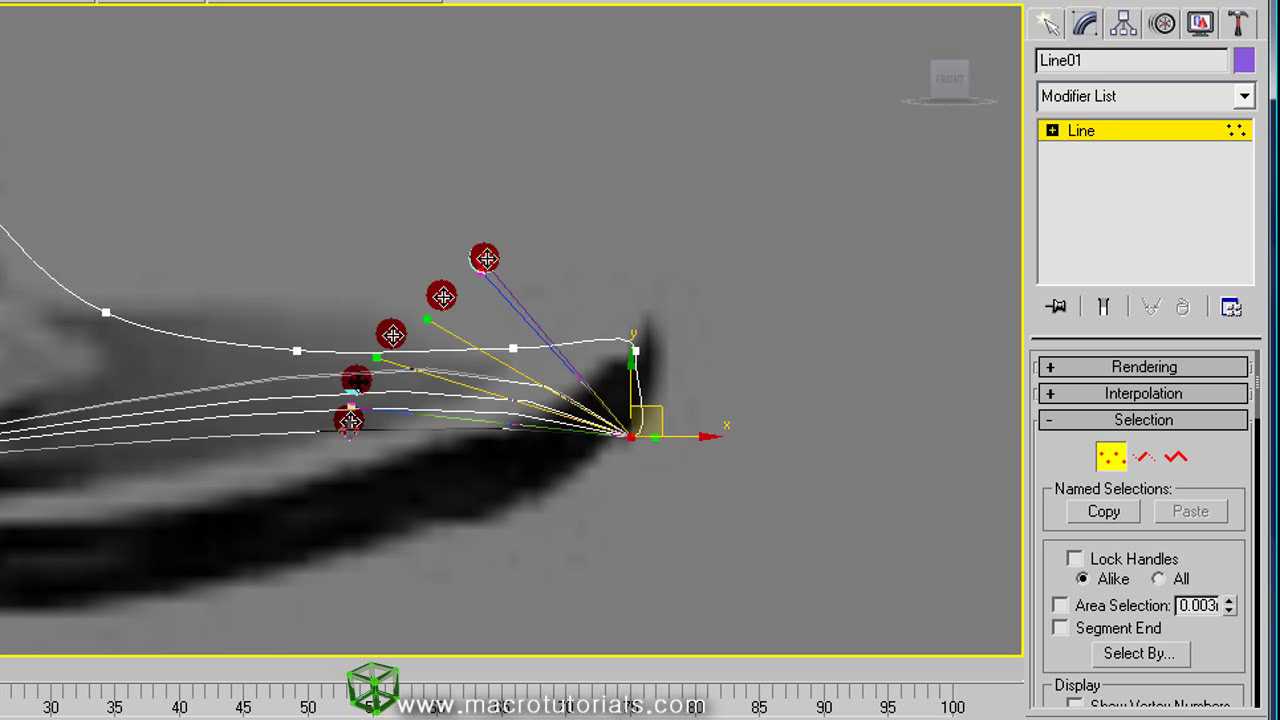
drag(484, 258, 327, 465)
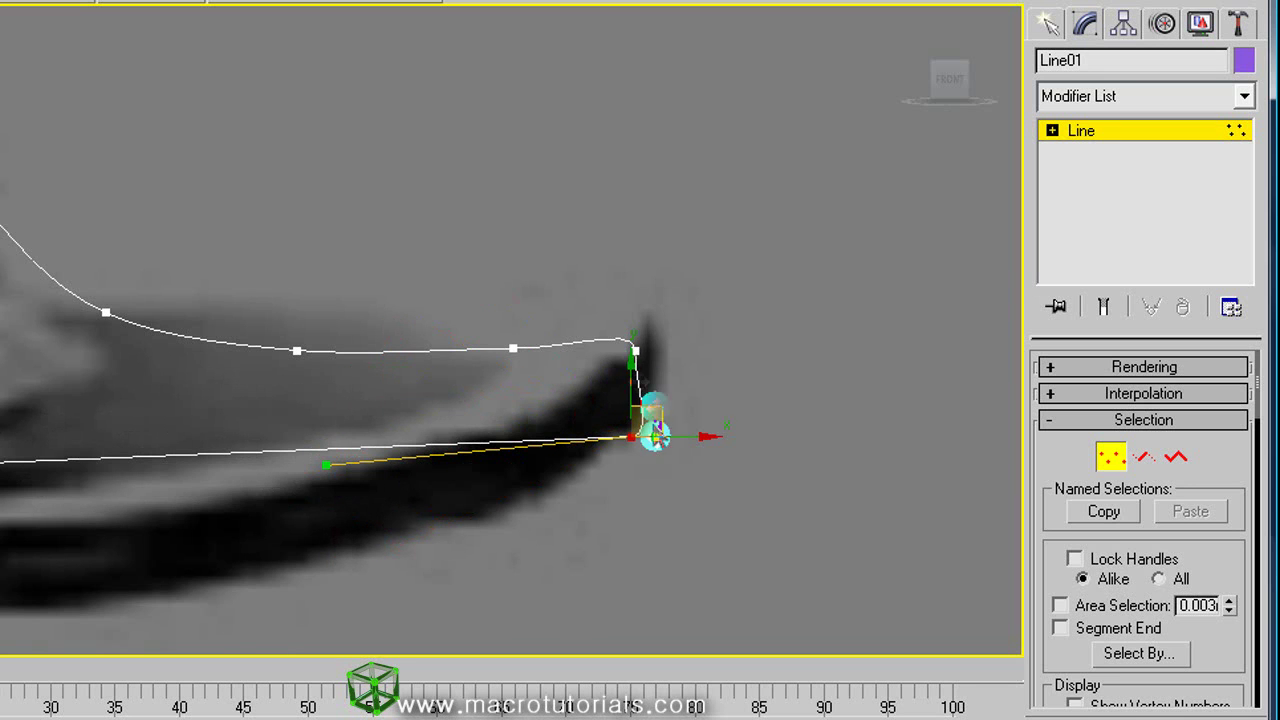
Adjust the upper rim vertex to round the base's edge and set it to Smooth
click(638, 350)
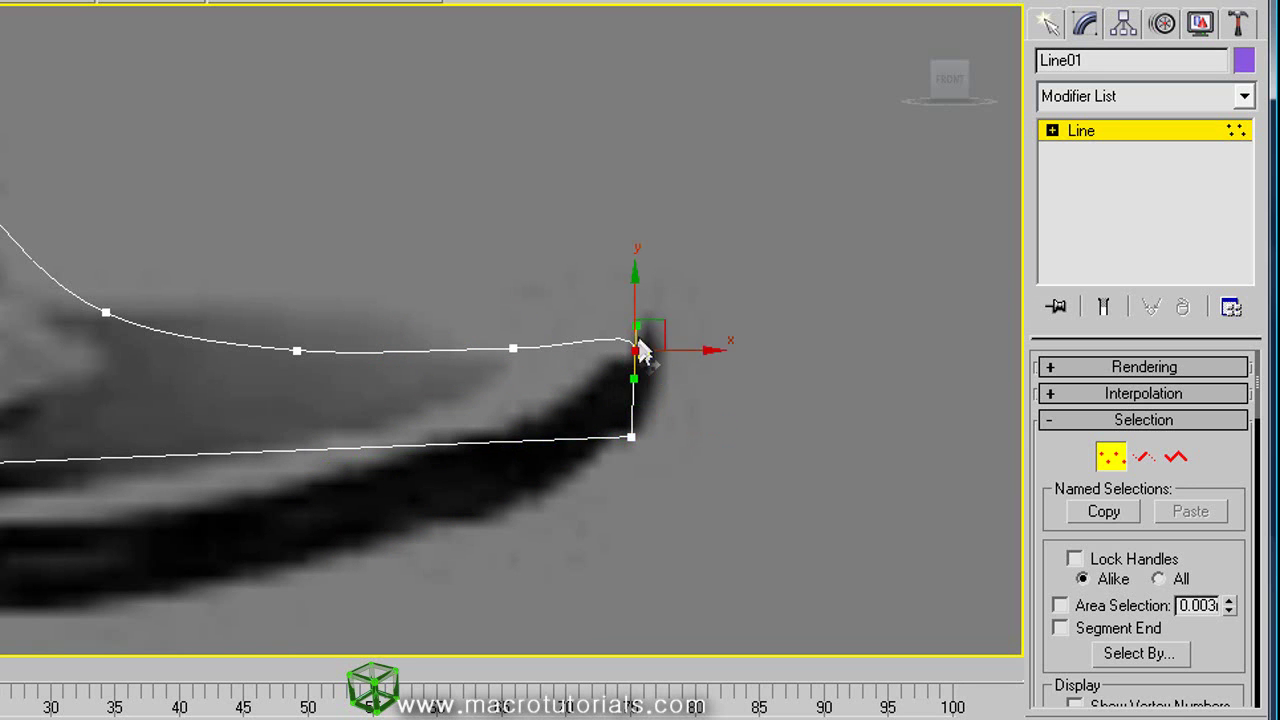
drag(637, 328, 552, 287)
right_click(625, 340)
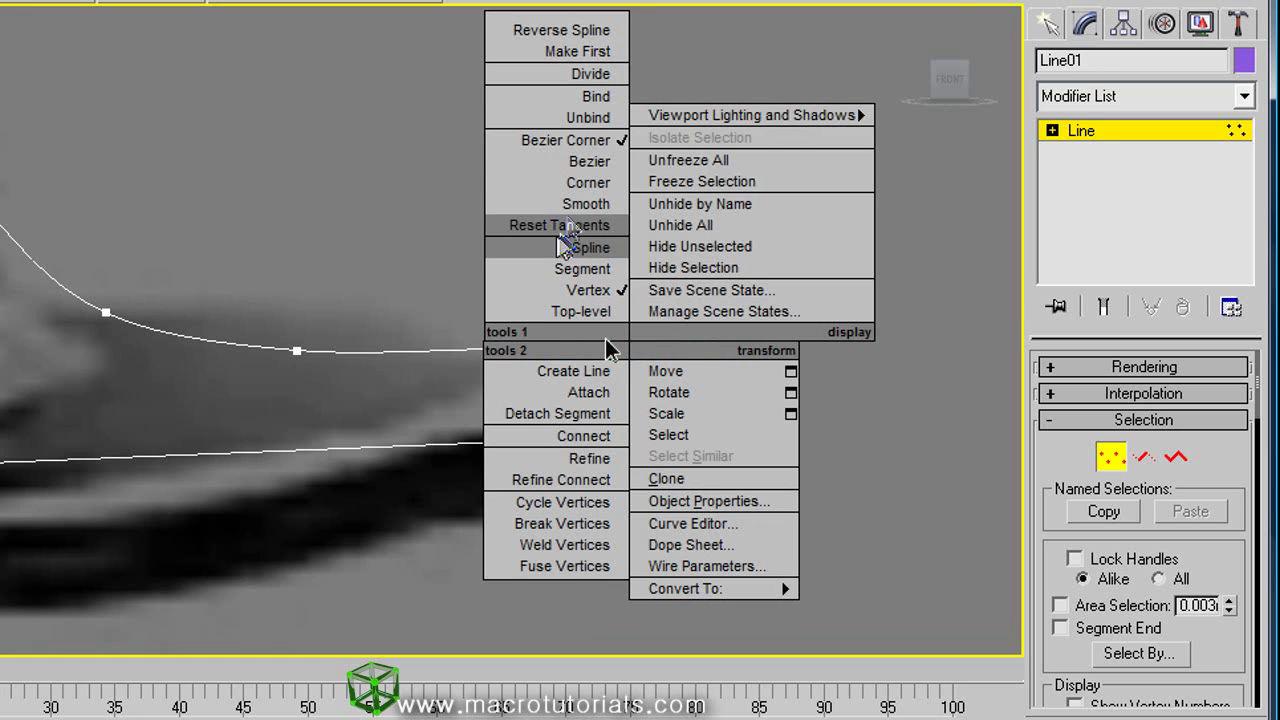
click(580, 204)
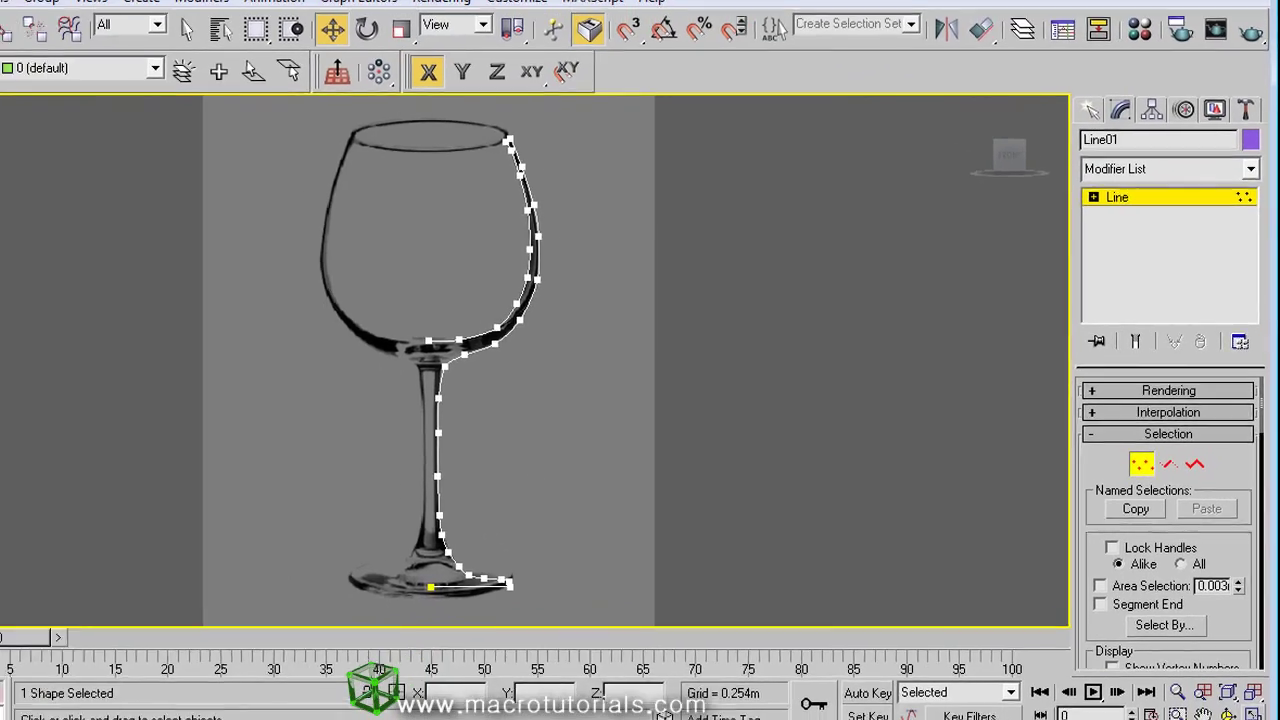
Leave vertex editing and apply the Lathe modifier to the profile line
click(1253, 703)
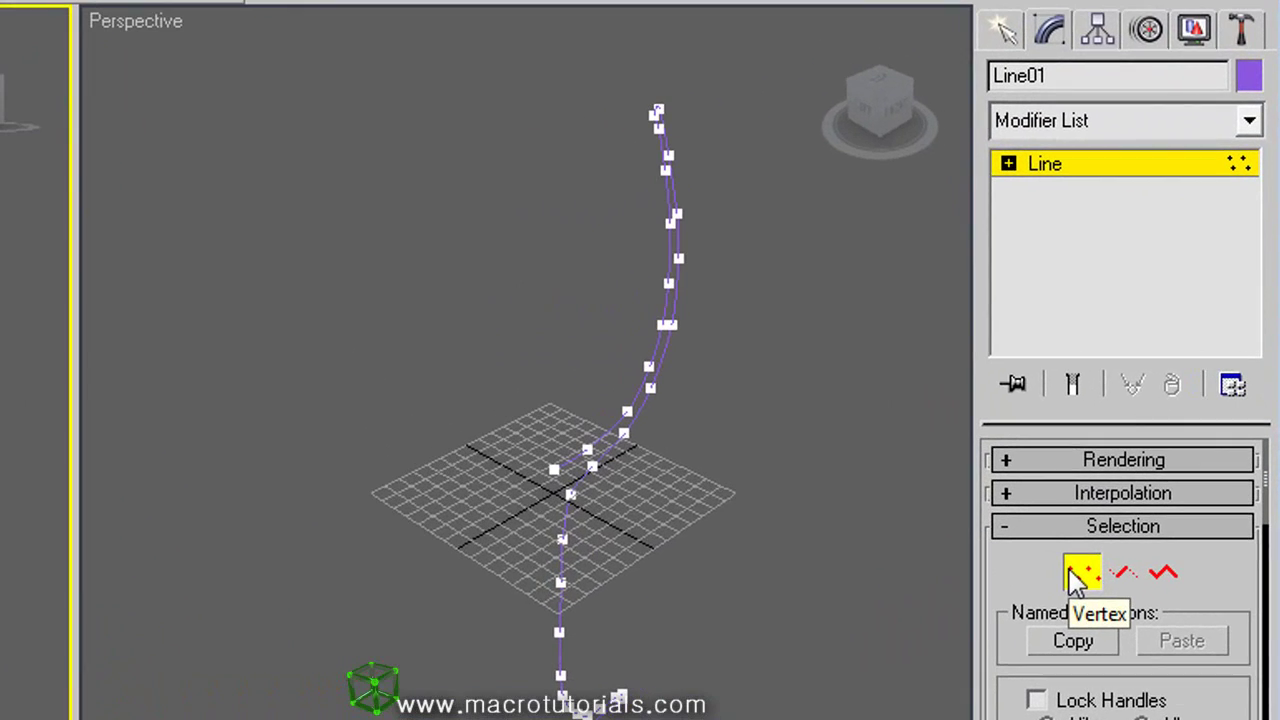
click(1069, 163)
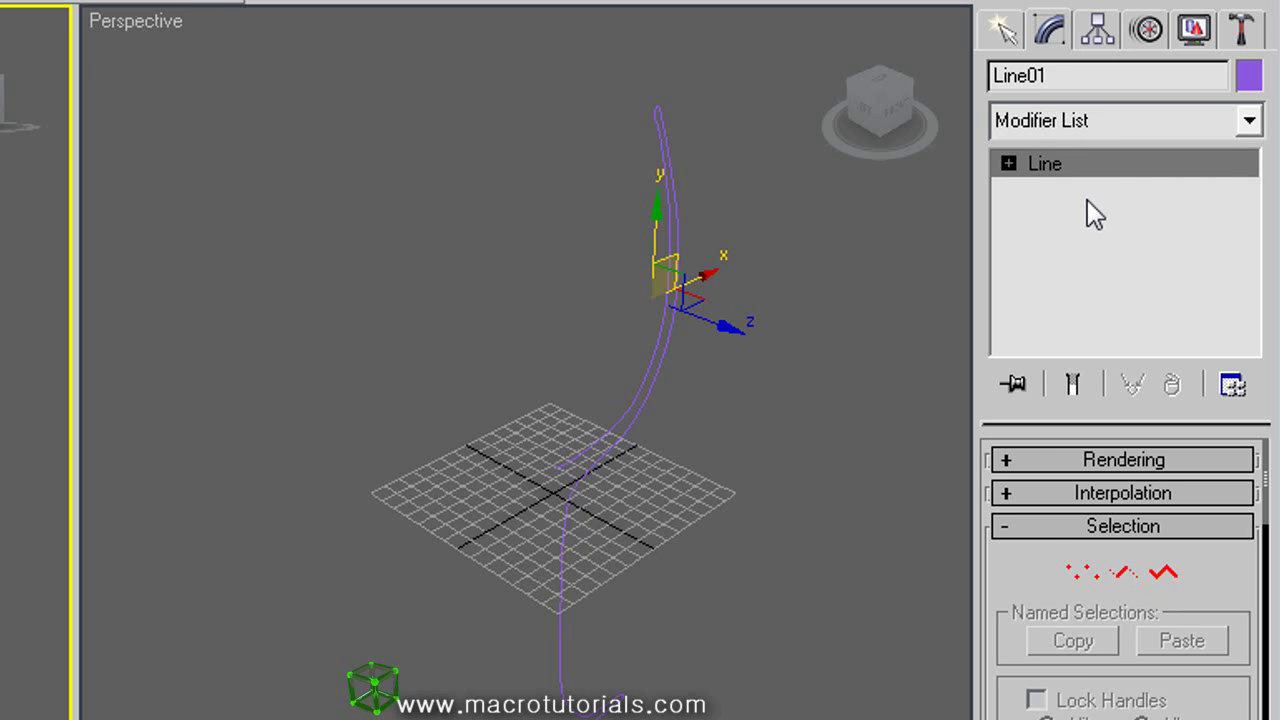
click(1250, 120)
drag(1252, 197, 1200, 365)
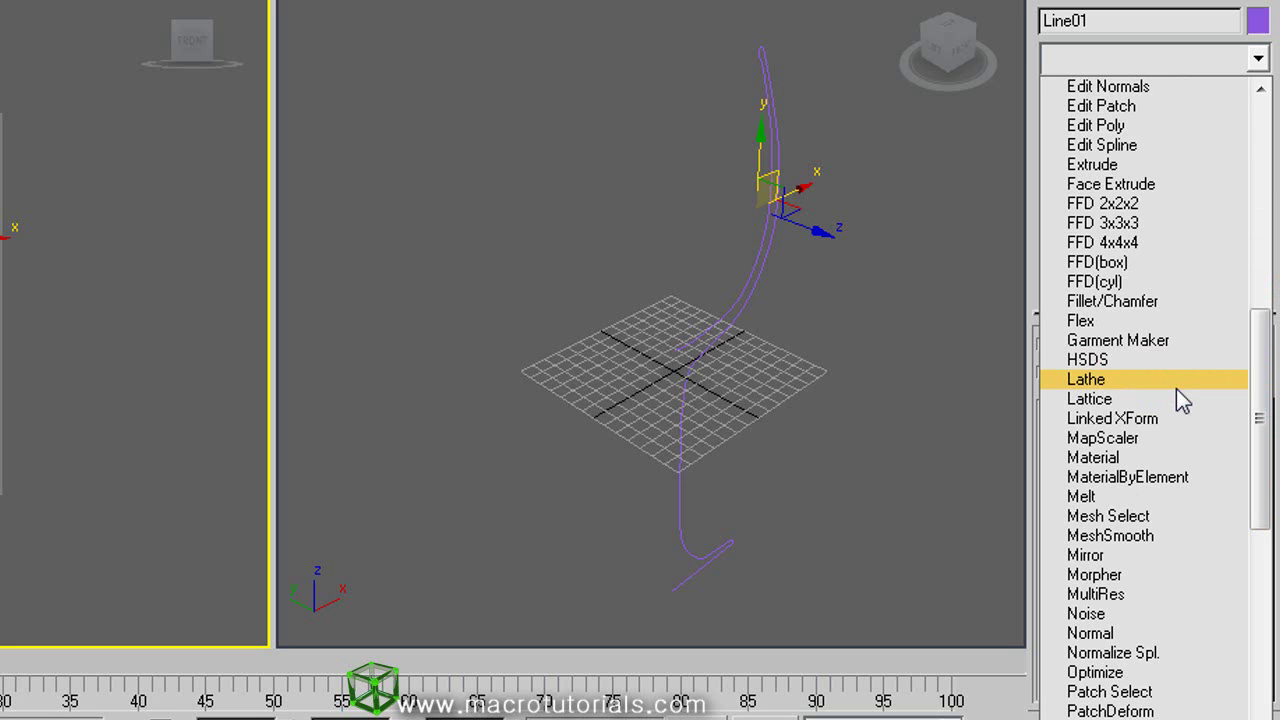
click(1171, 387)
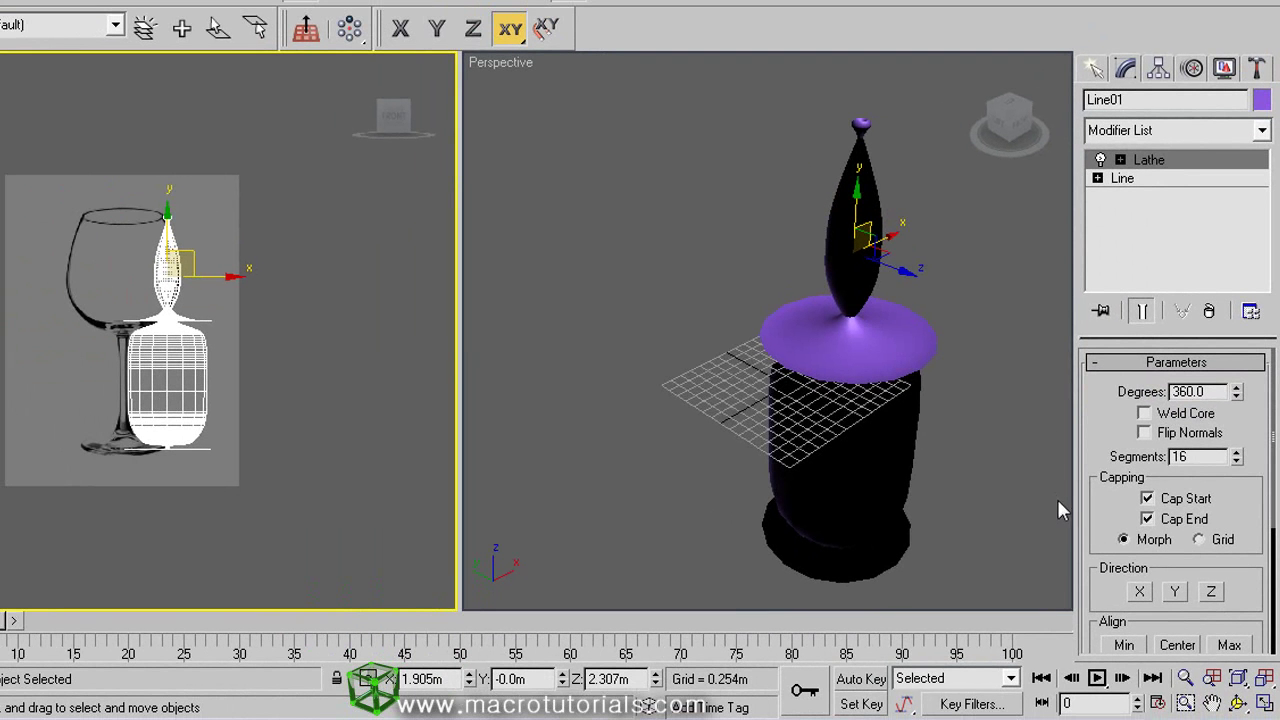
Set the Lathe's alignment to Min
drag(1117, 505, 1114, 415)
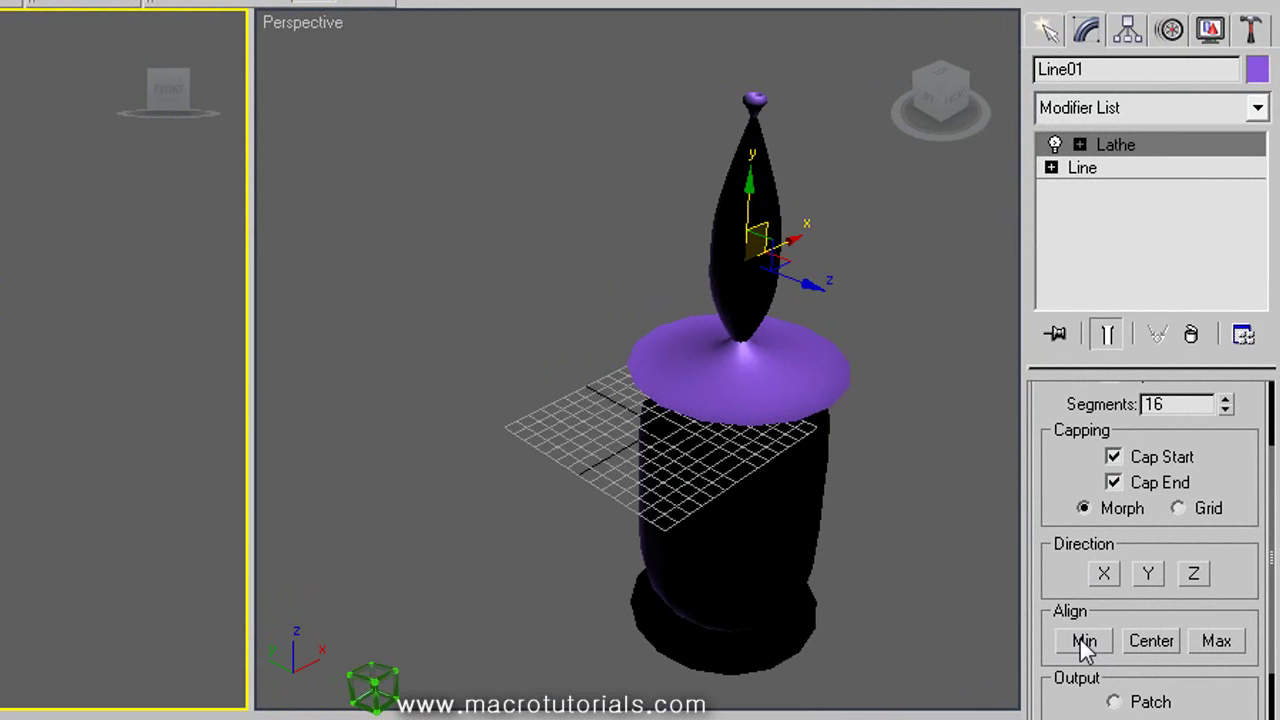
click(1124, 555)
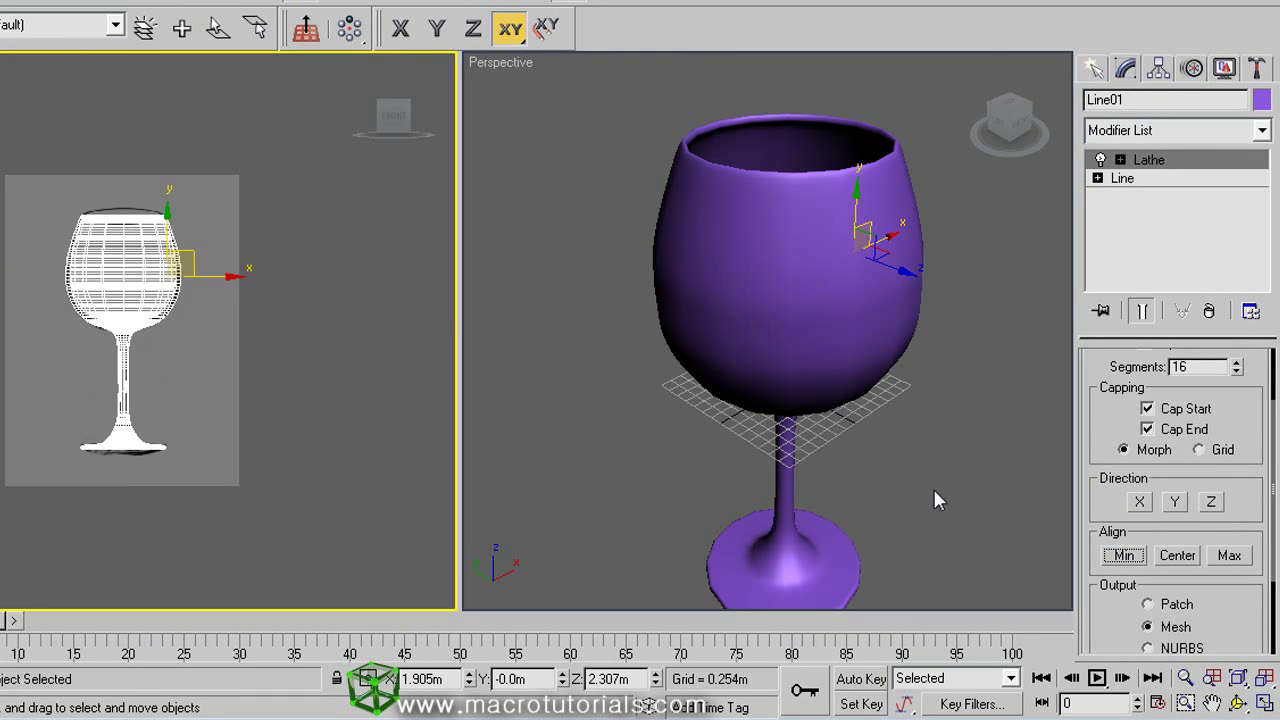
middle_drag(938, 500, 937, 468)
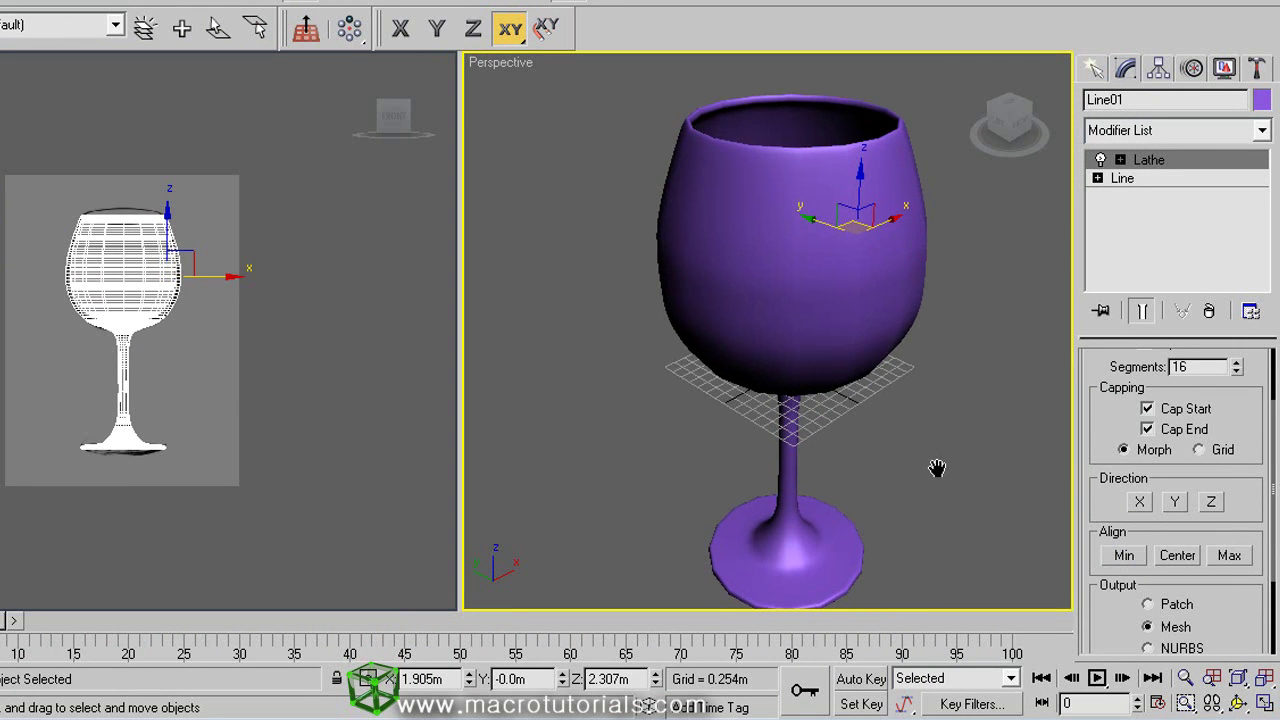
Try the Lathe's Center and Max alignments, and return it to Min
click(1177, 555)
click(1228, 556)
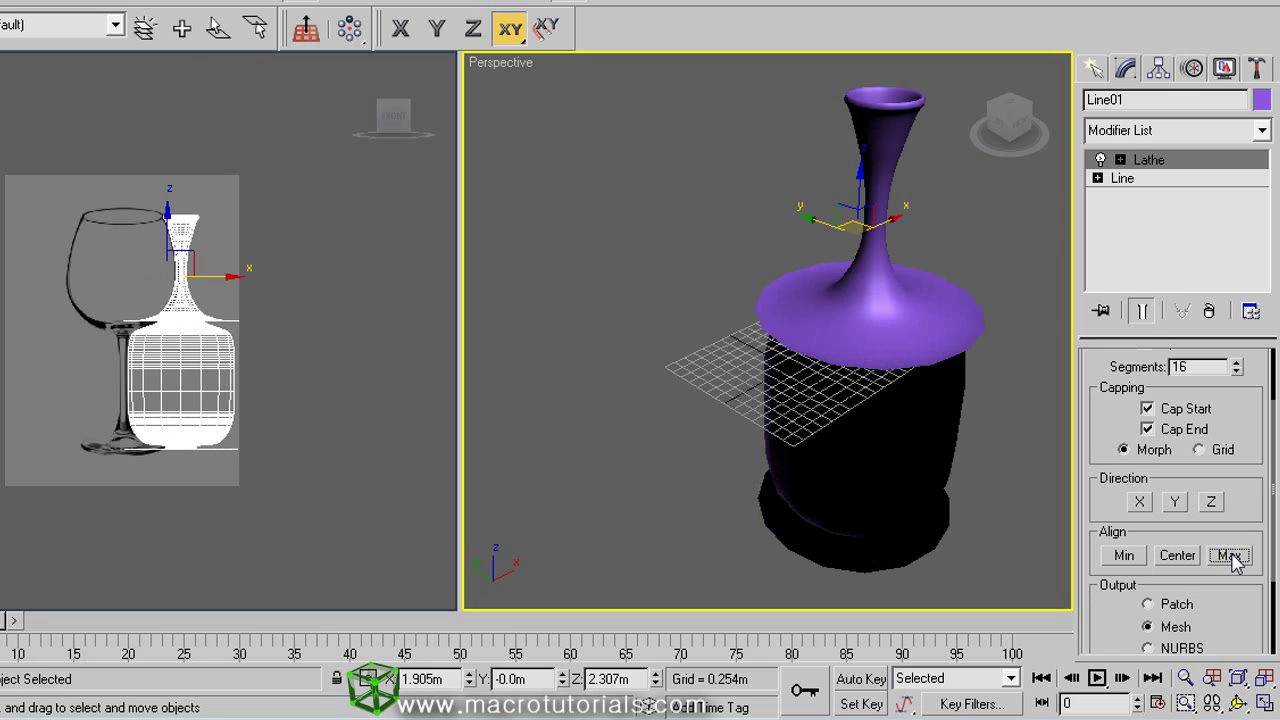
click(1107, 563)
Set the Lathe's Degrees to 176 to cut the glass open
drag(1246, 430, 1254, 573)
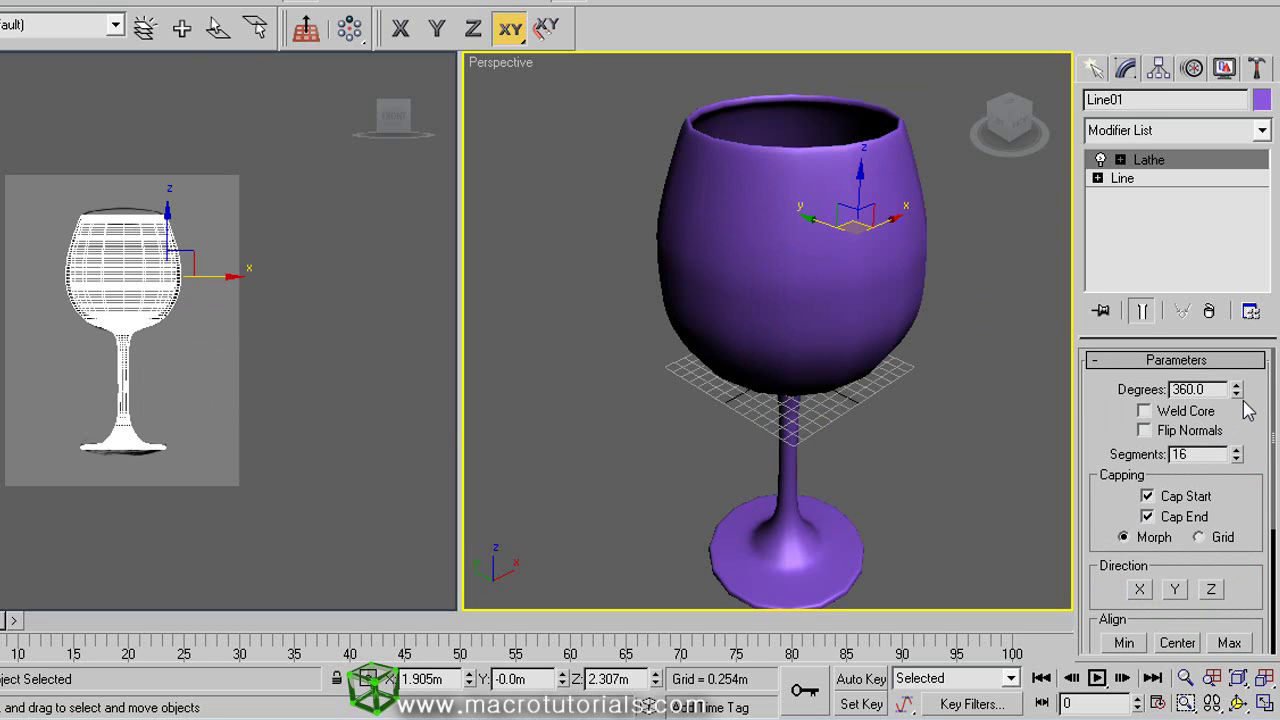
drag(1237, 393, 1237, 431)
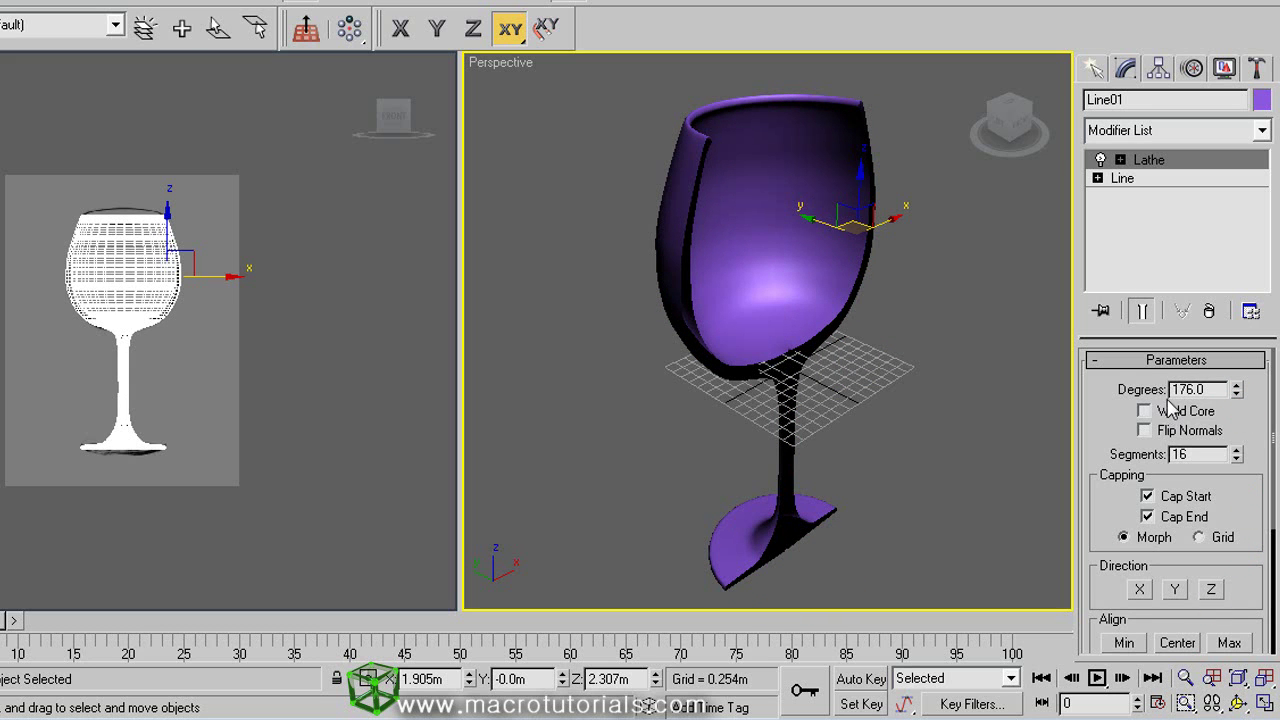
Try the Lathe's X and Z directions, and return it to Y with Min alignment
click(1141, 590)
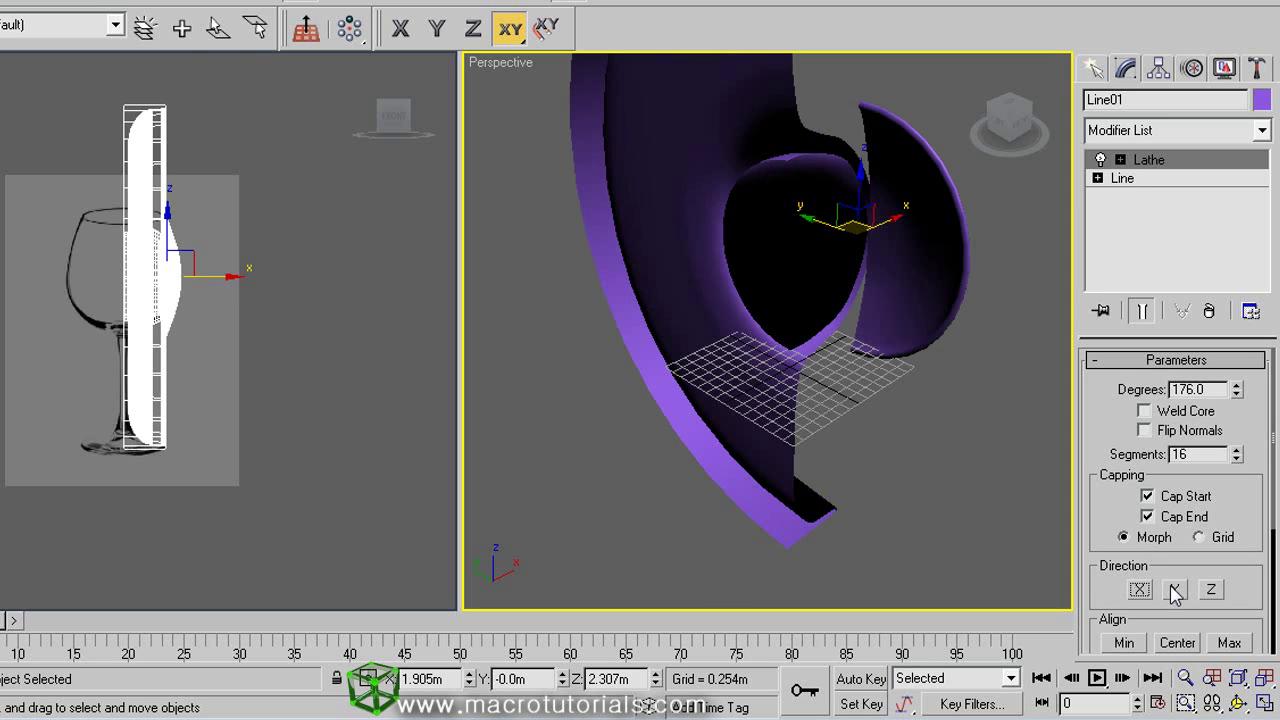
click(1175, 590)
click(1213, 592)
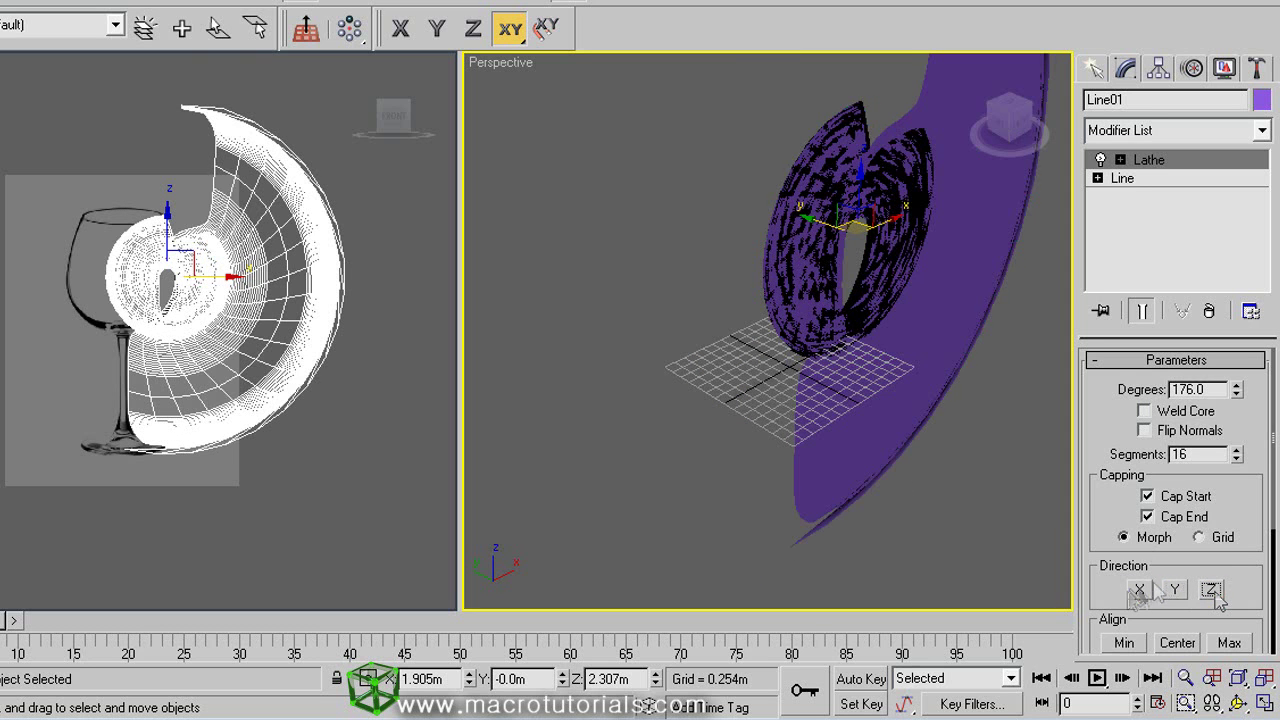
click(1176, 590)
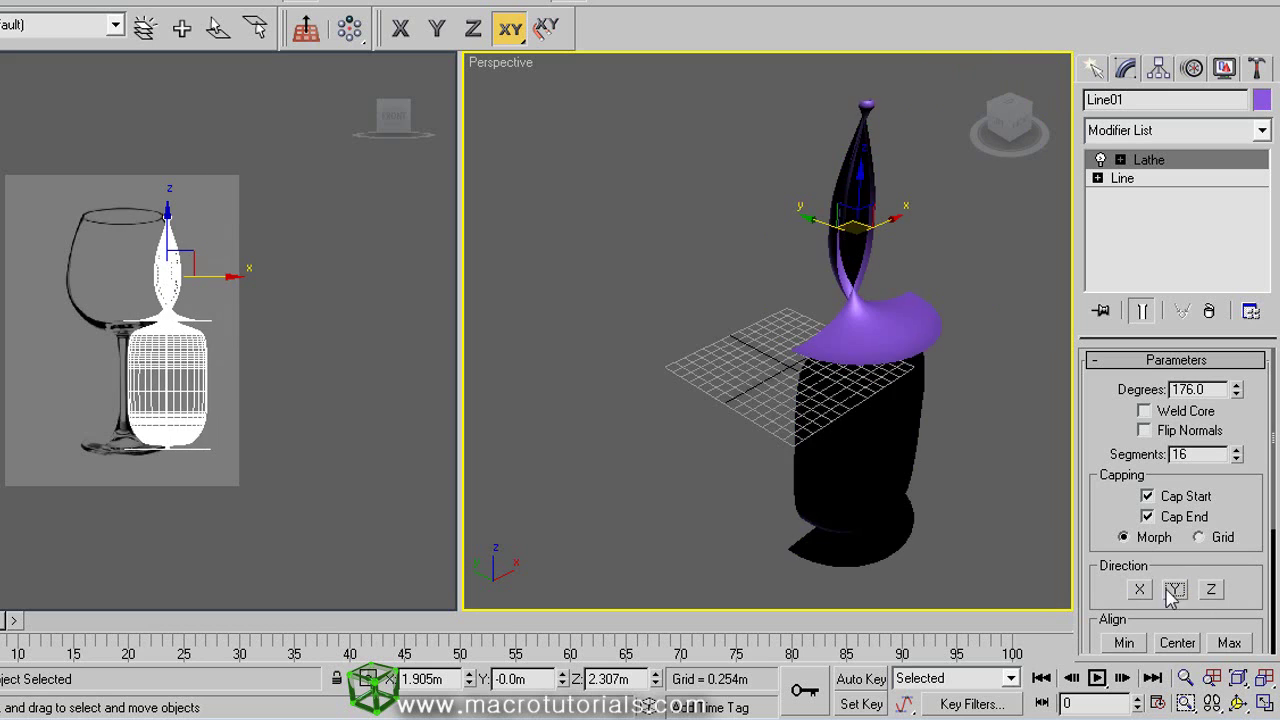
click(1124, 643)
Enter the Lathe's Axis sub-object level, and move and tilt the axis to vary the revolved shape
drag(1260, 436, 1260, 422)
click(1120, 160)
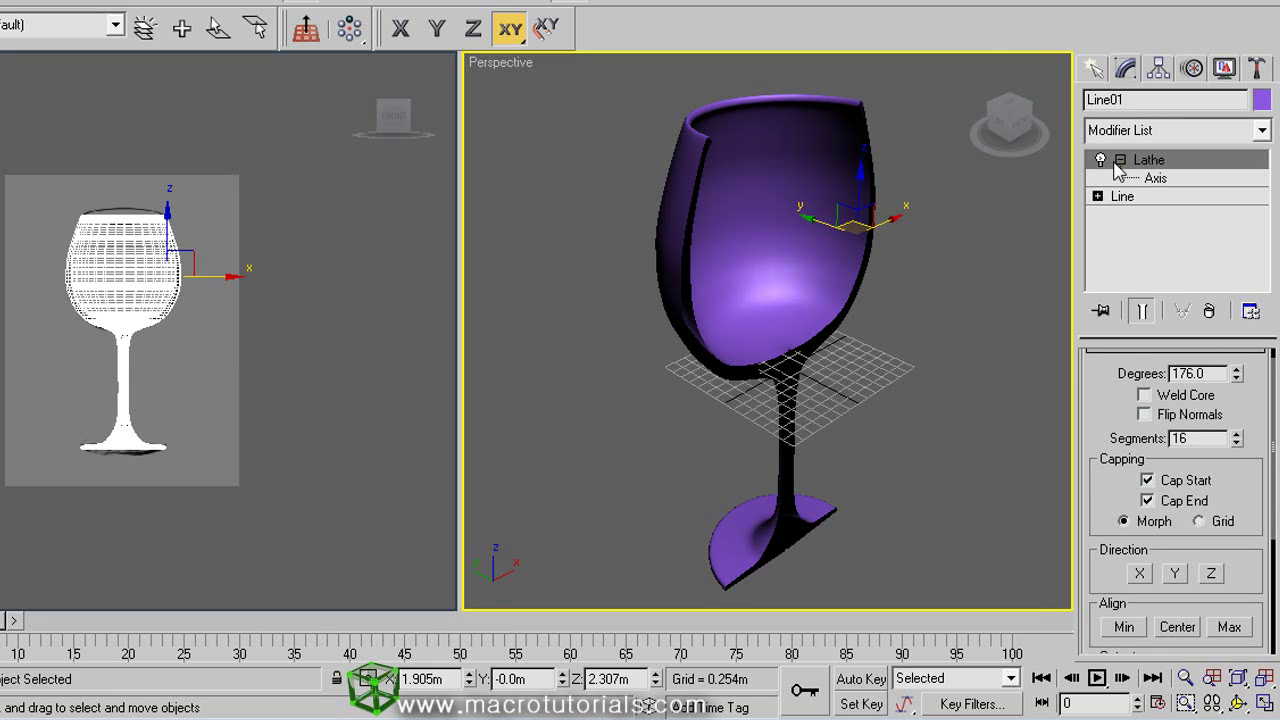
click(1155, 179)
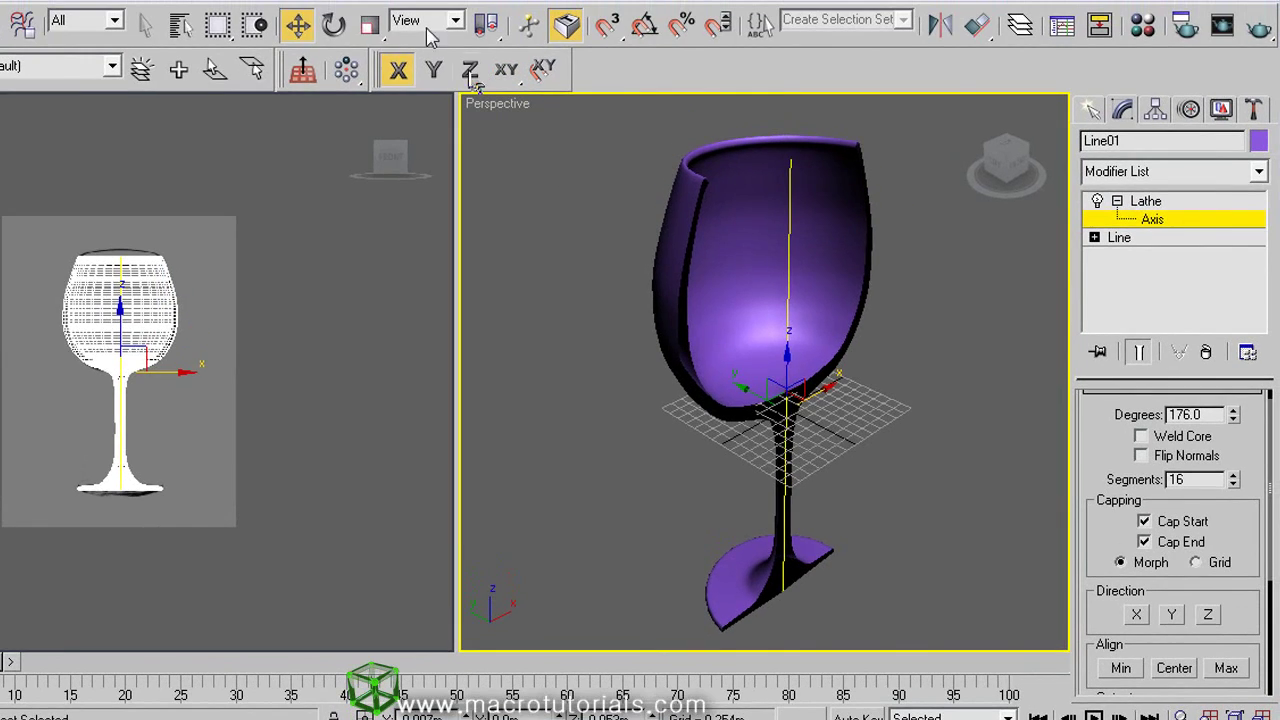
click(334, 26)
drag(761, 324, 771, 422)
click(297, 26)
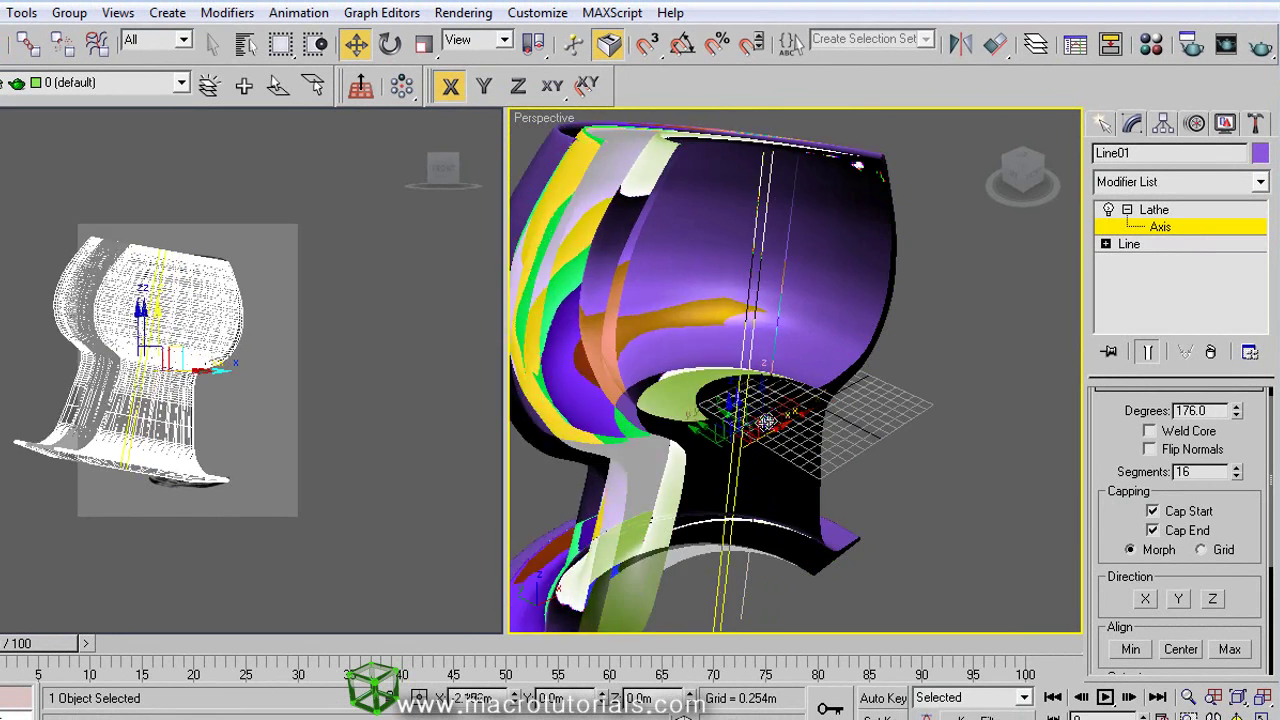
Switch the Lathe's Flip Normals option on and off again
scroll(843, 275, down, 3)
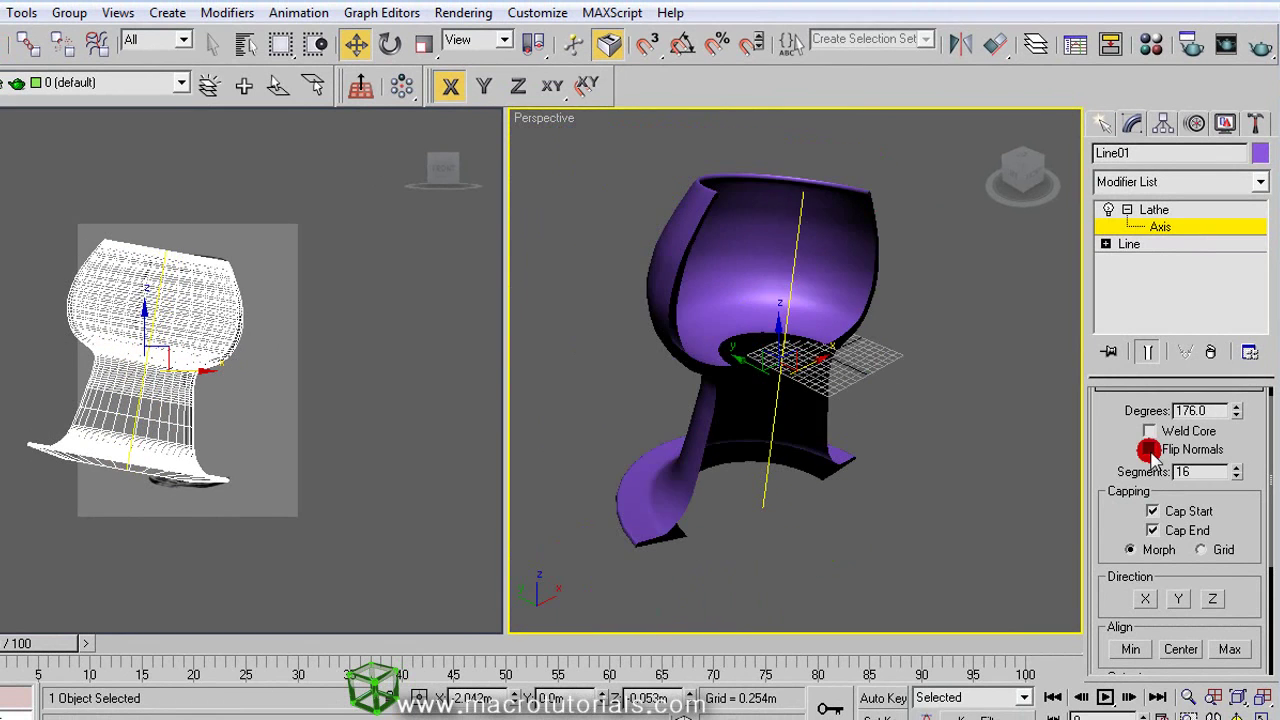
click(1150, 450)
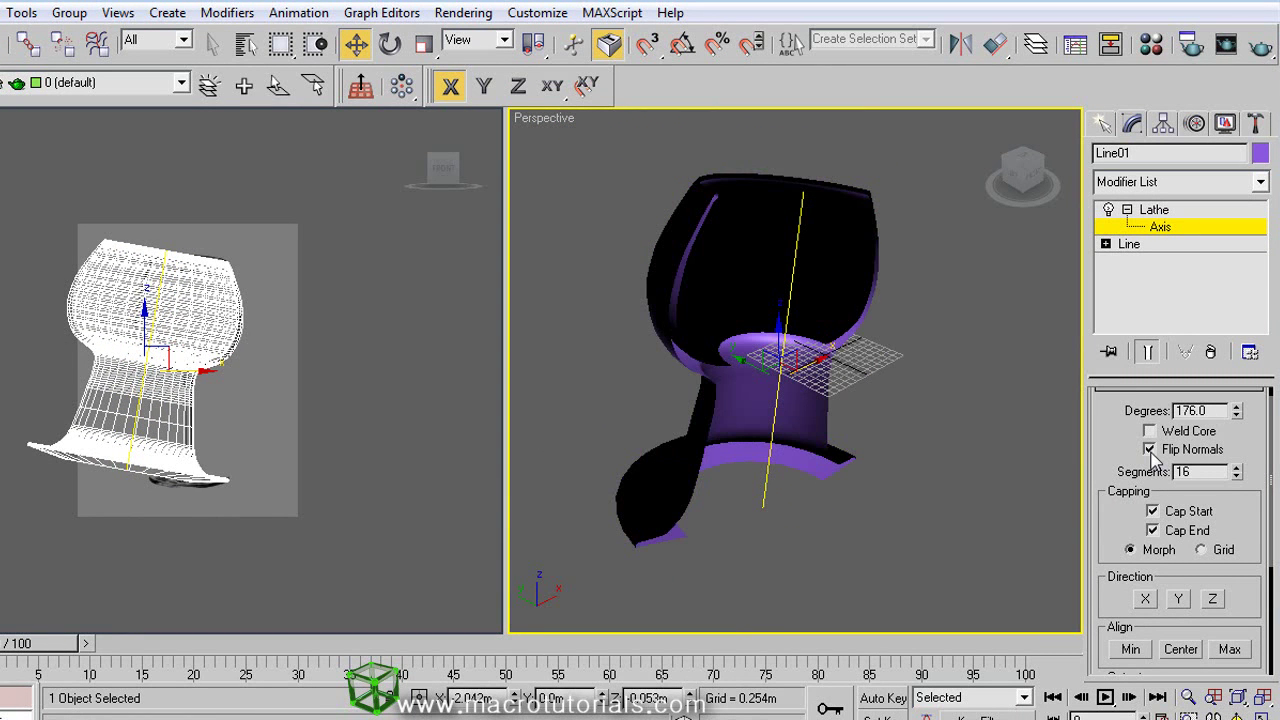
click(1150, 450)
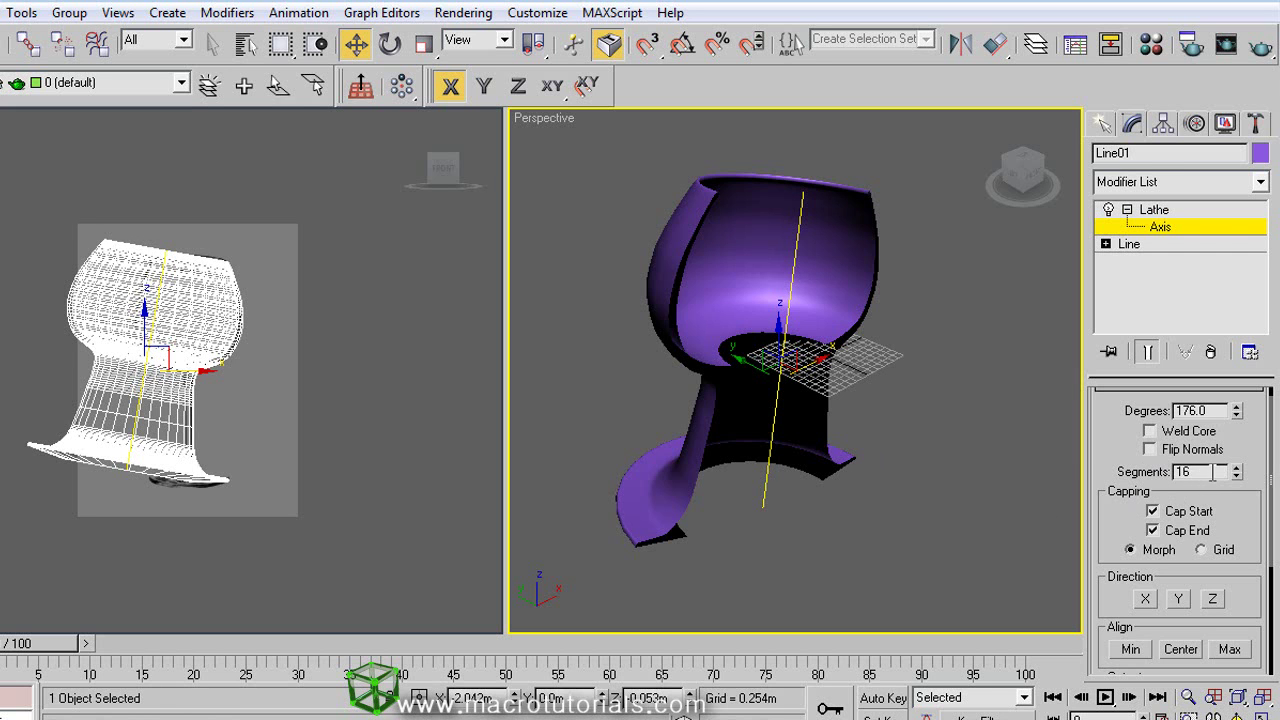
Show edged faces in the perspective view and increase the Lathe's segments
key(F4)
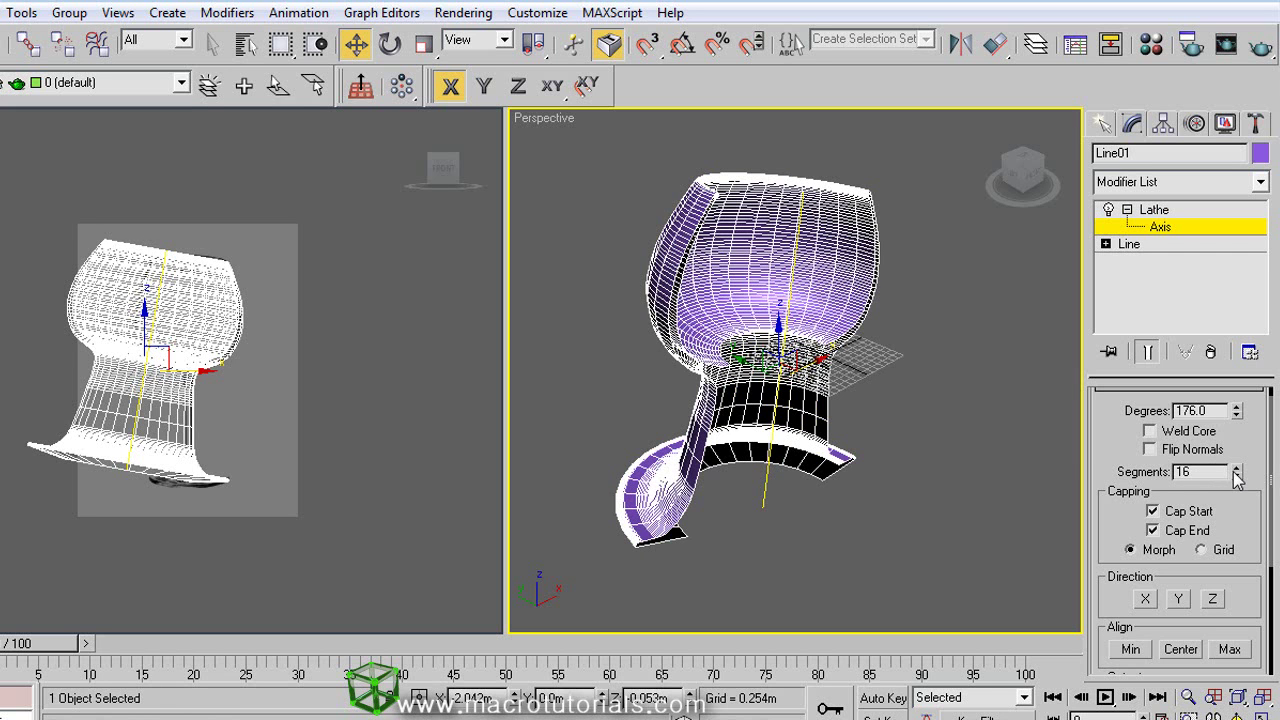
drag(1237, 480, 1235, 453)
Try the Patch, Mesh and NURBS output types for the Lathe
drag(1229, 577, 1215, 342)
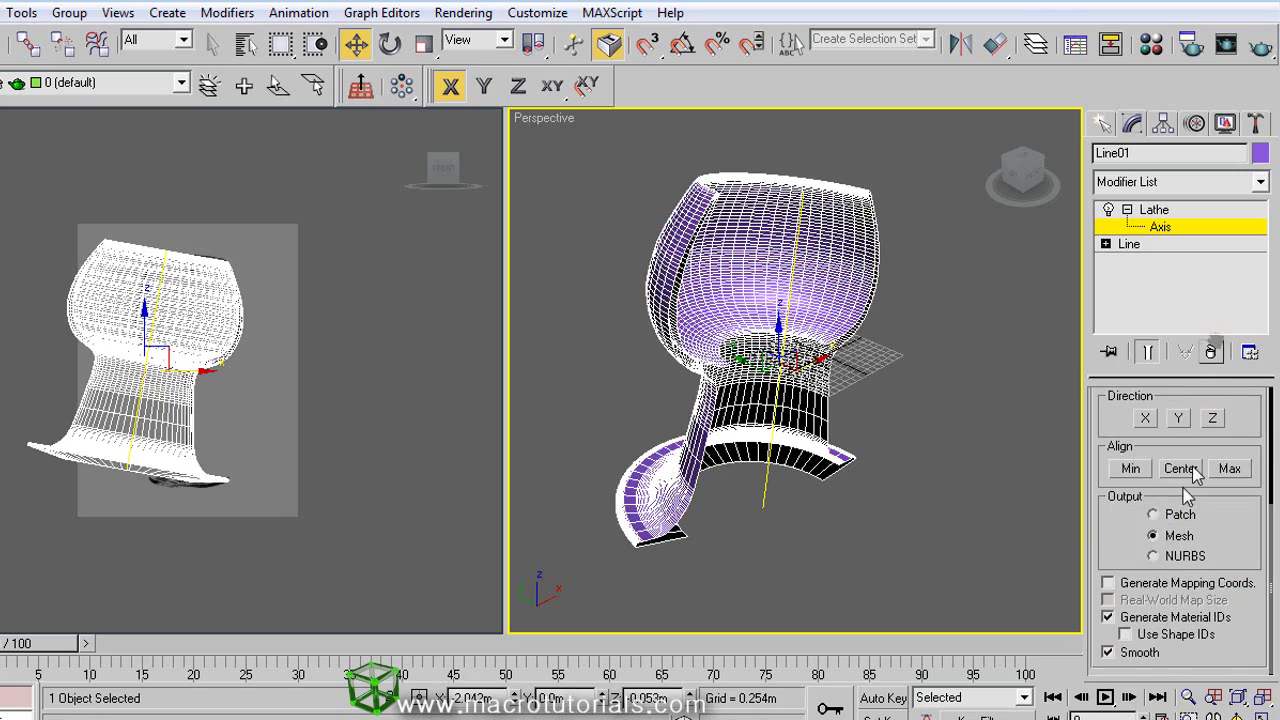
click(1153, 536)
click(1153, 556)
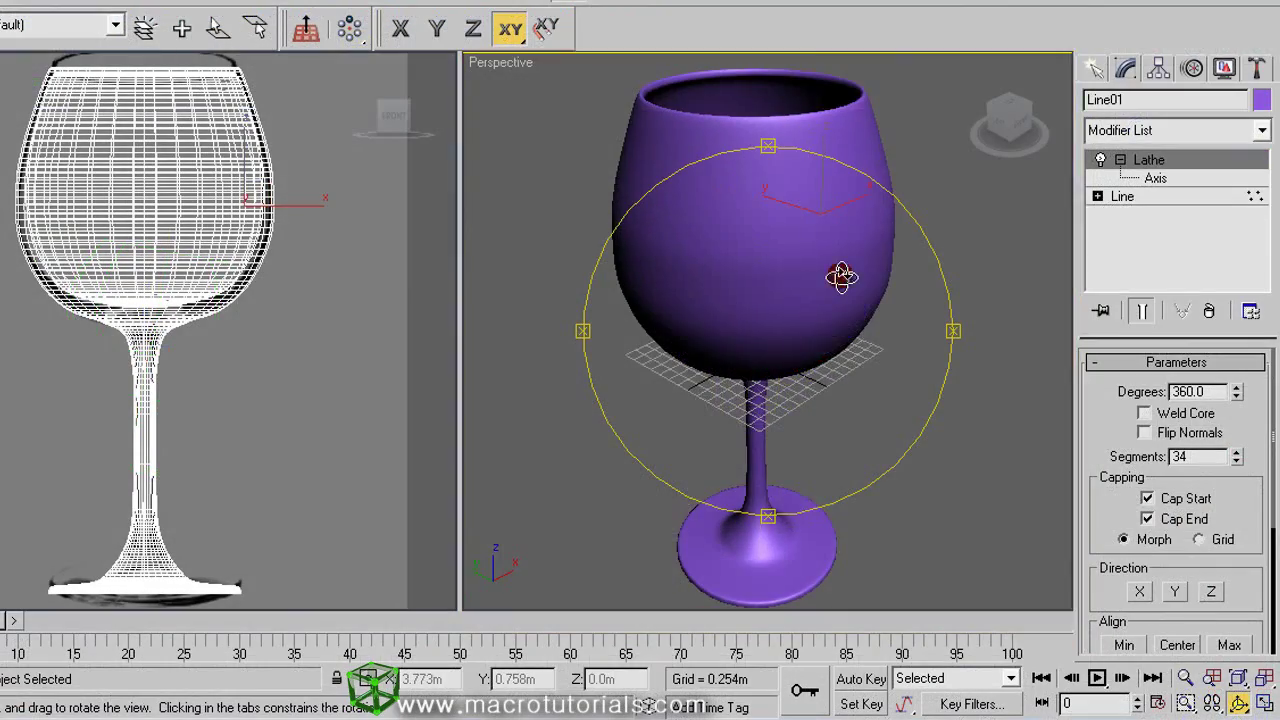
Examine the bowl's interior from above and check the profile's end vertices at the bowl and the base
drag(837, 277, 828, 388)
right_click(762, 376)
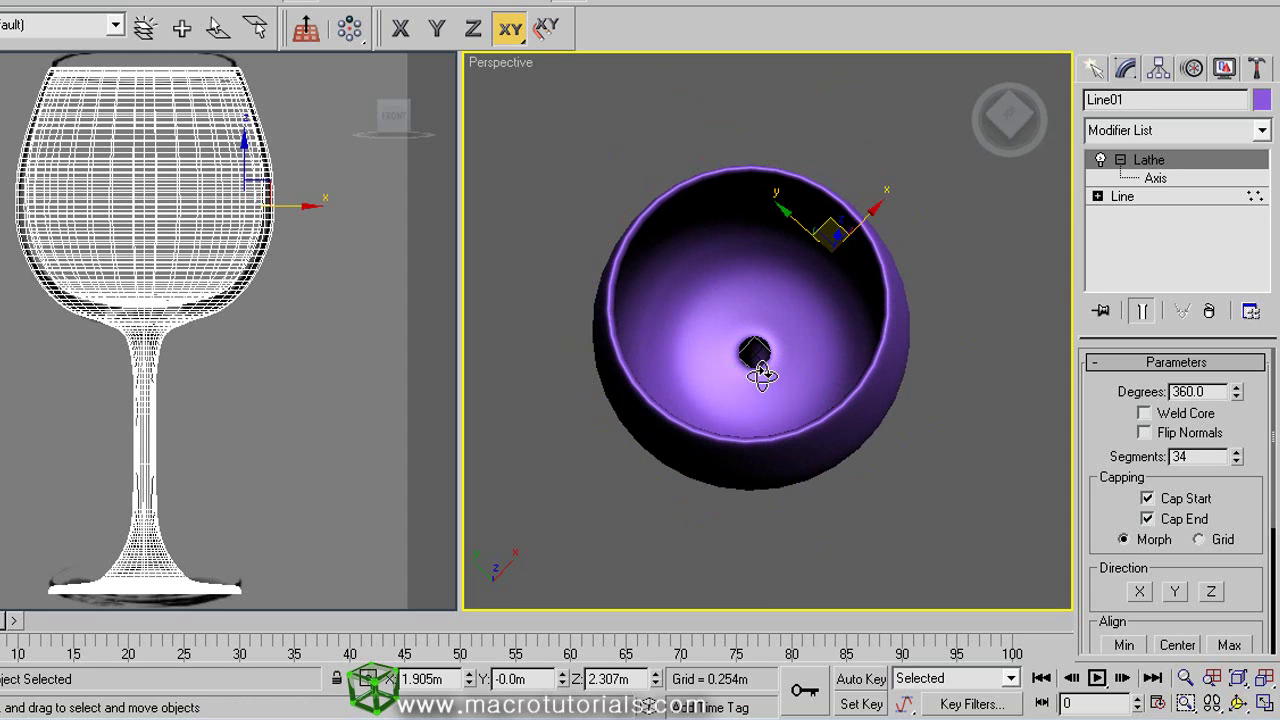
right_click(204, 411)
click(1160, 196)
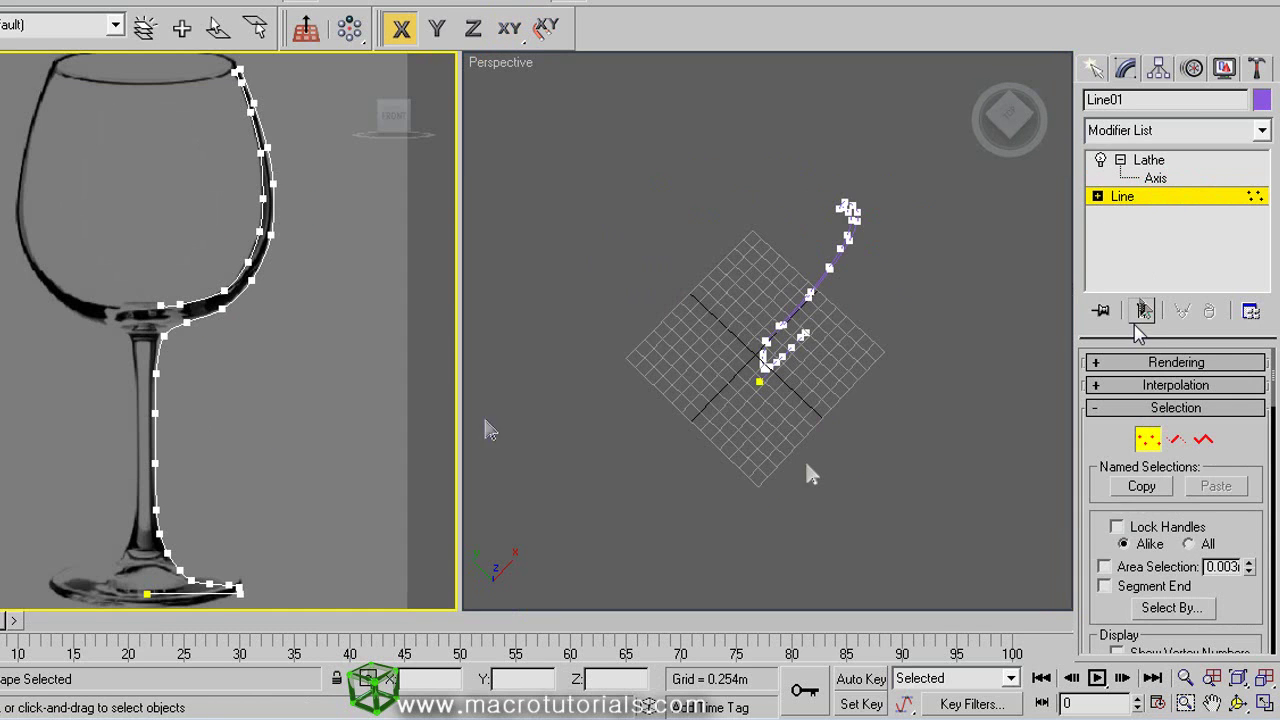
click(160, 305)
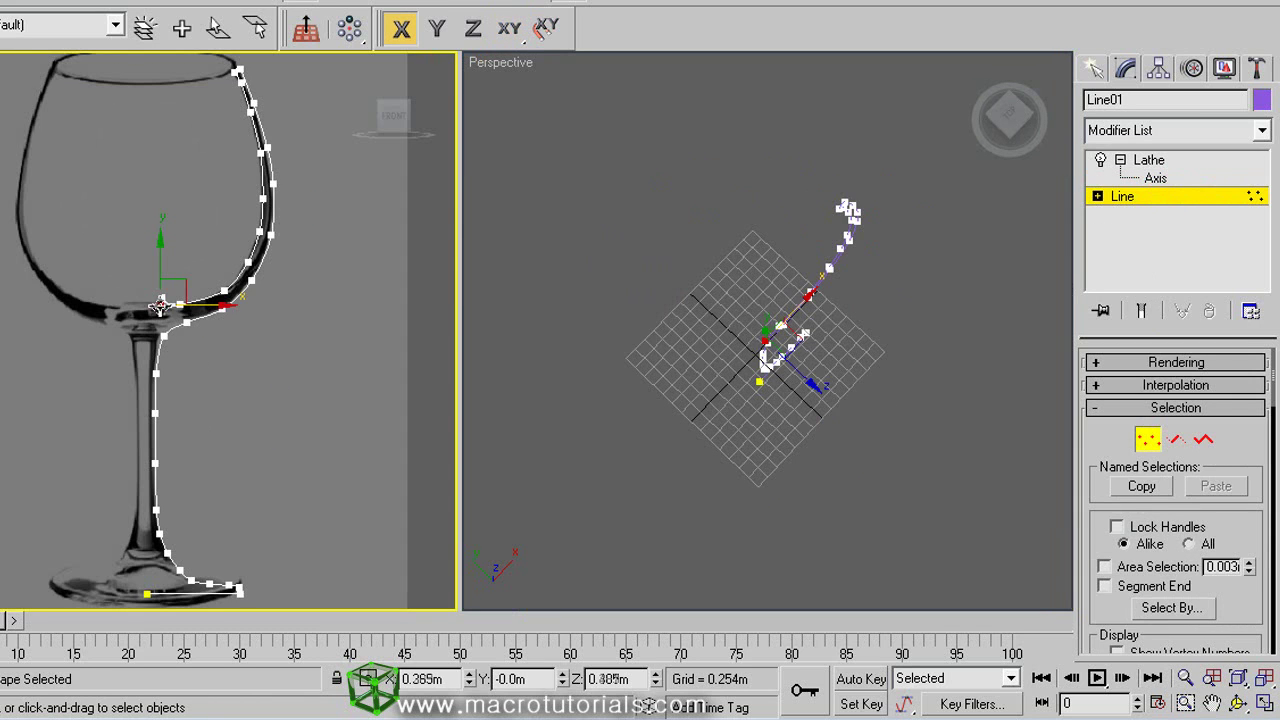
click(148, 594)
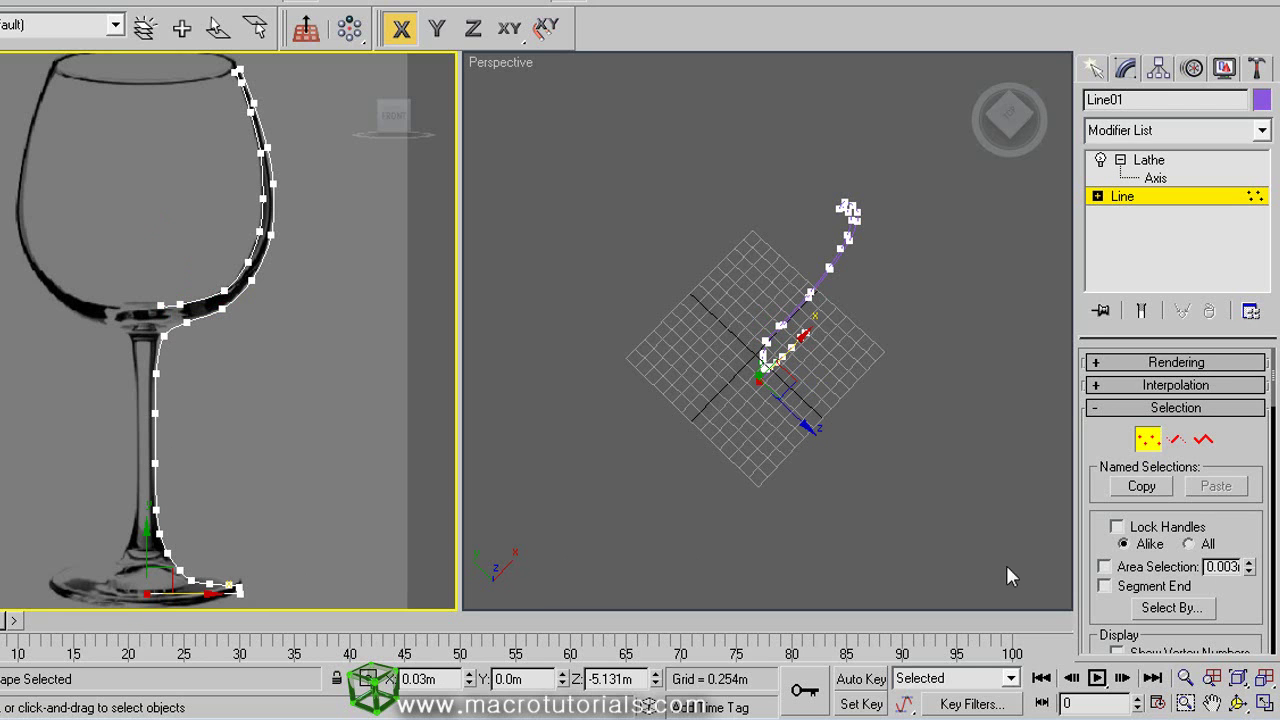
Align the bowl's inner end vertex with the base's end vertex in X Position only, using the target's Pivot Point
drag(1098, 608, 1100, 366)
scroll(1133, 406, down, 8)
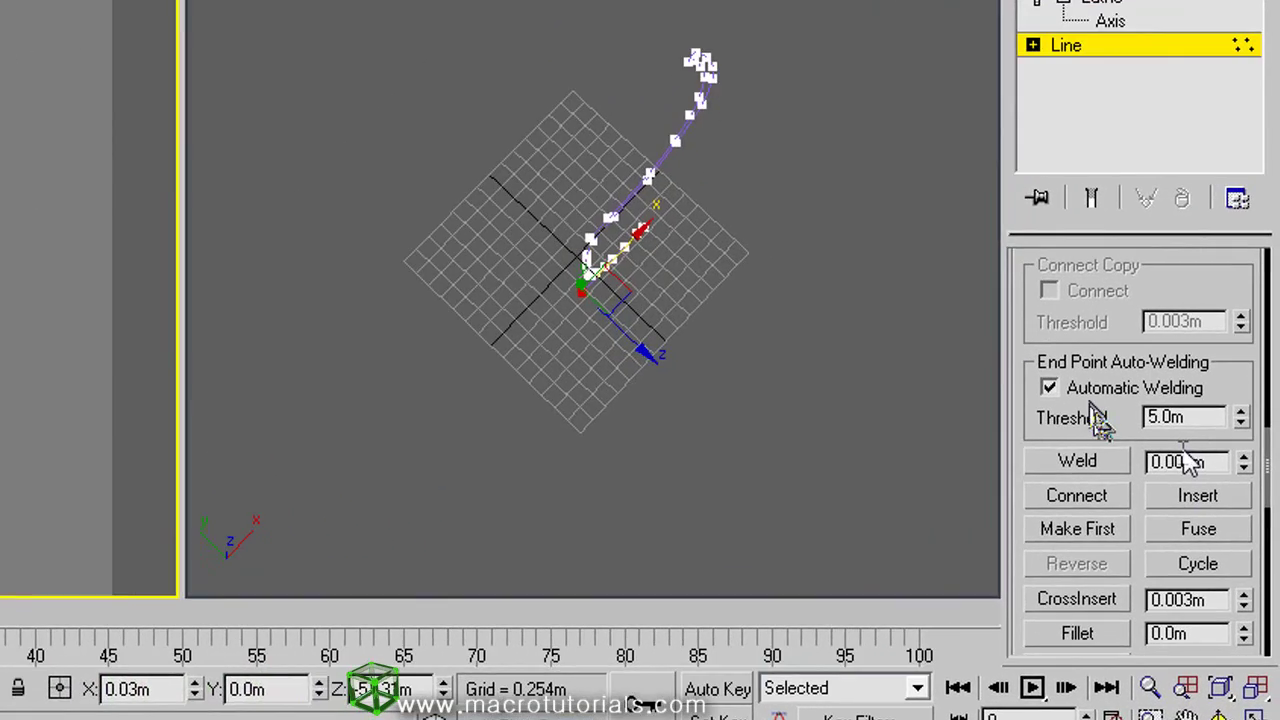
click(1105, 437)
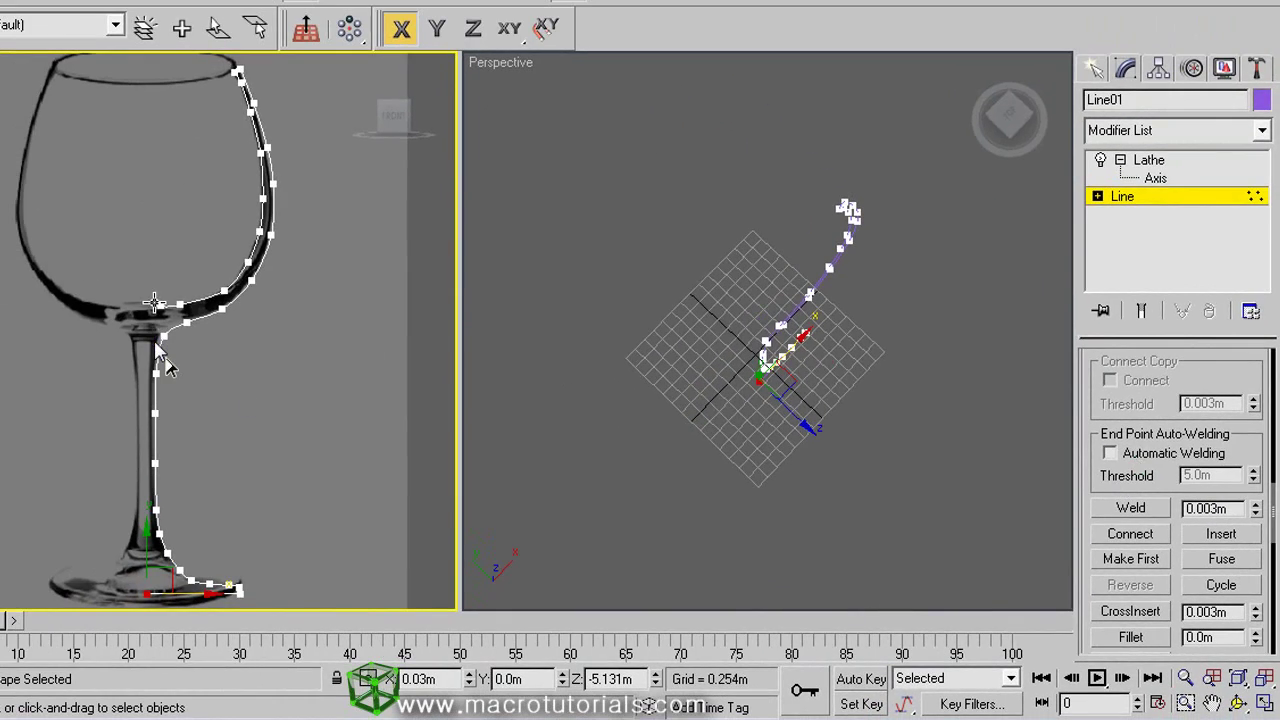
click(155, 303)
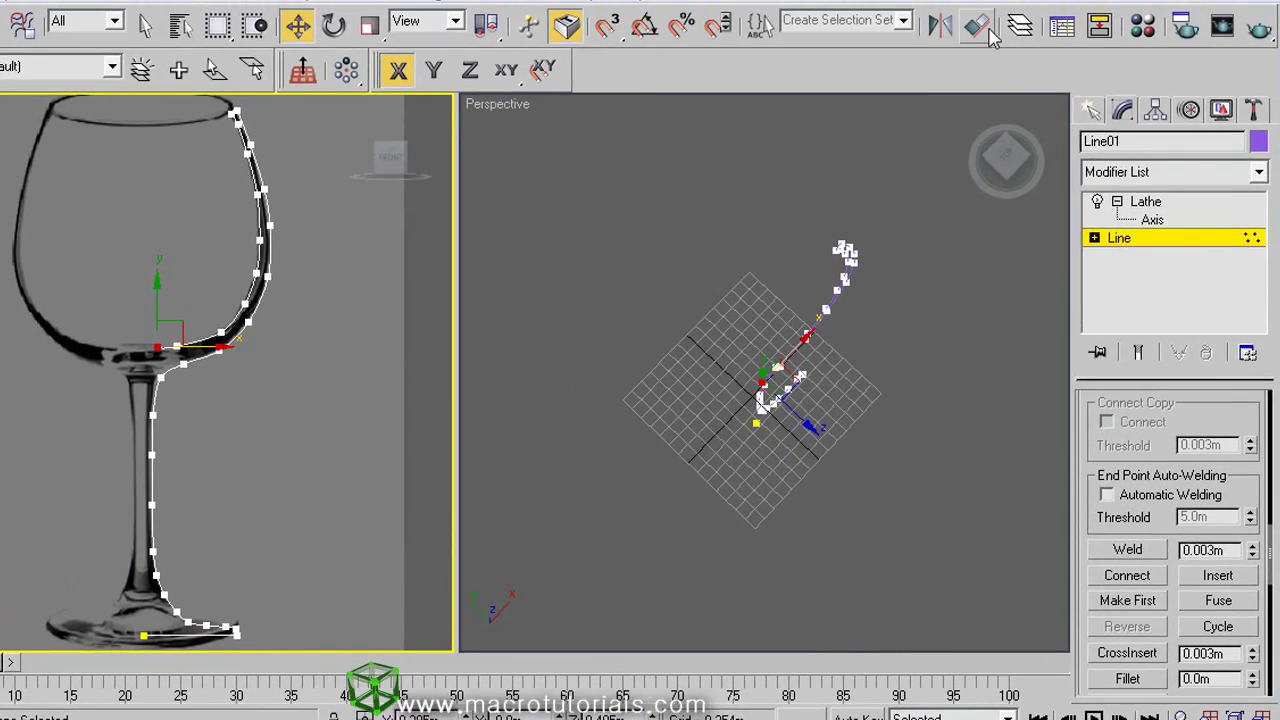
click(145, 637)
click(538, 220)
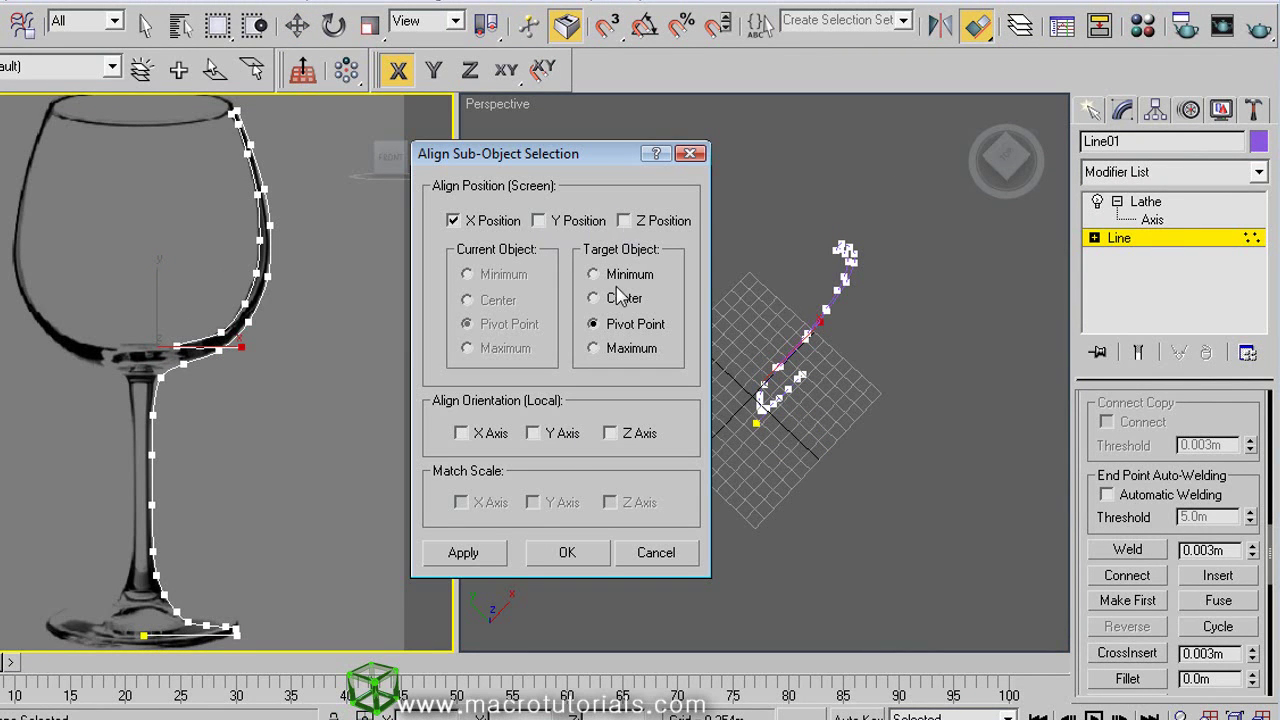
click(557, 547)
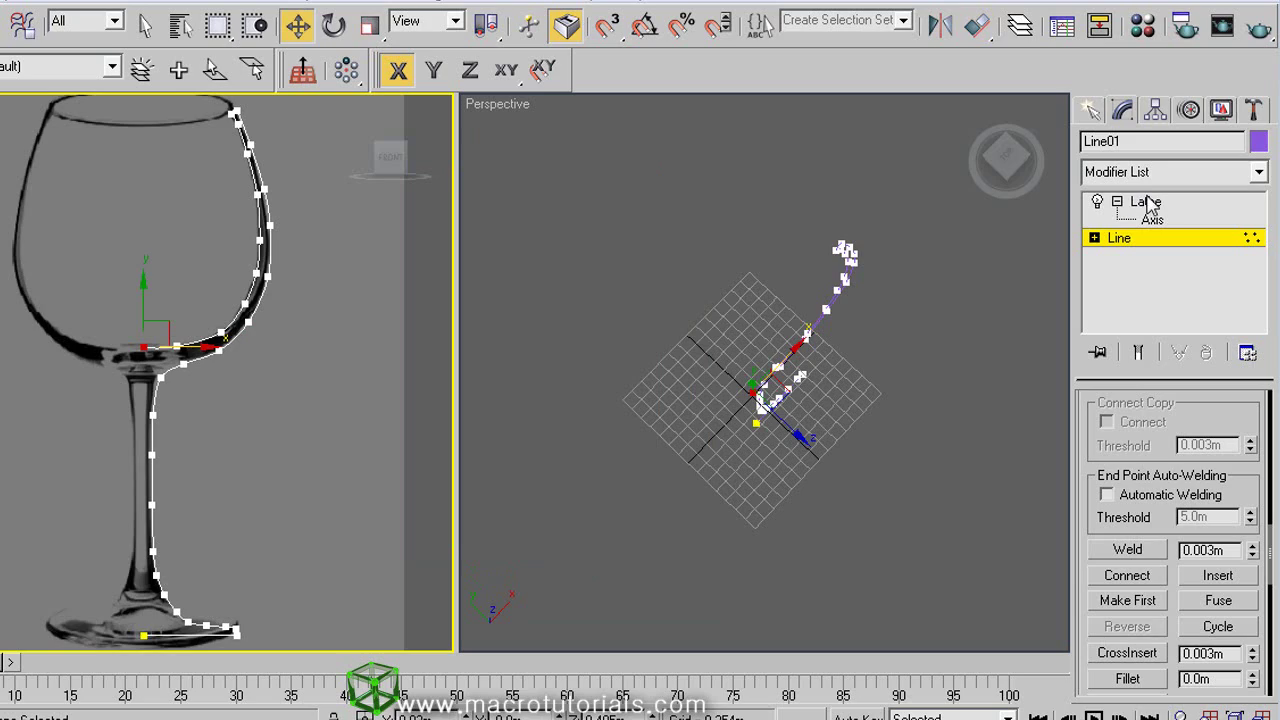